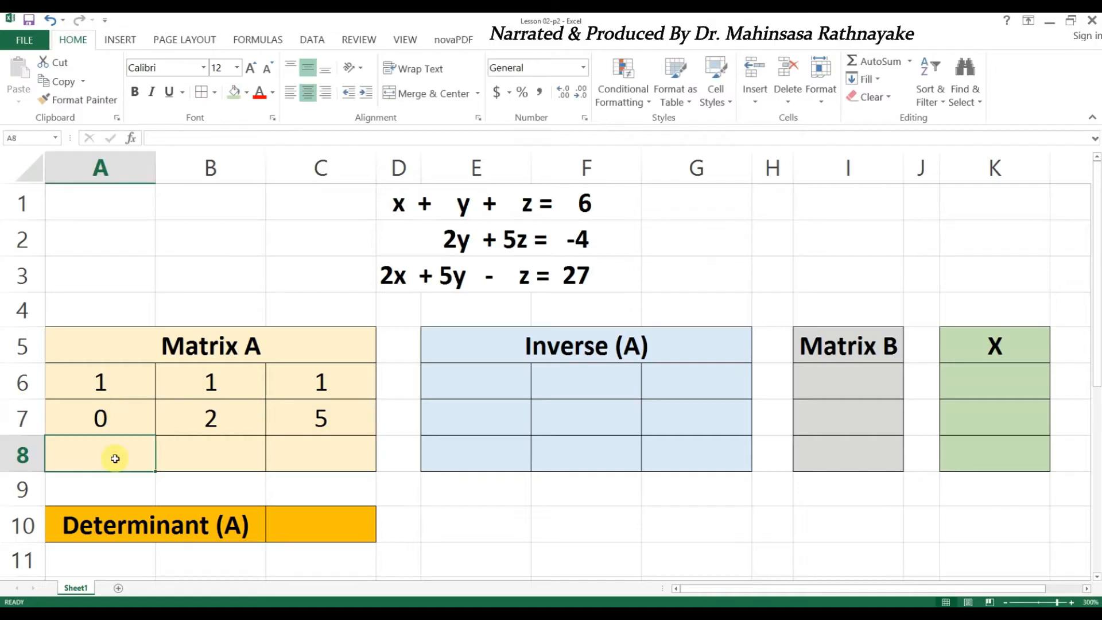
Step: Fill the third row of Matrix A (A8:C8) with the coefficients 2, 5 and -1
text(2)
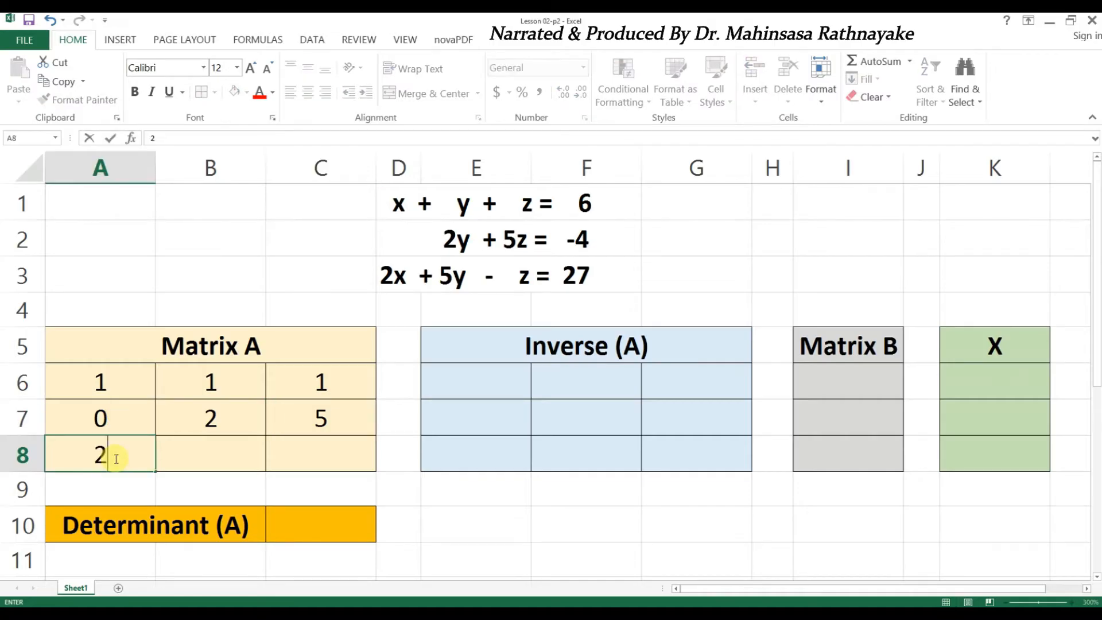
key(Tab)
text(5)
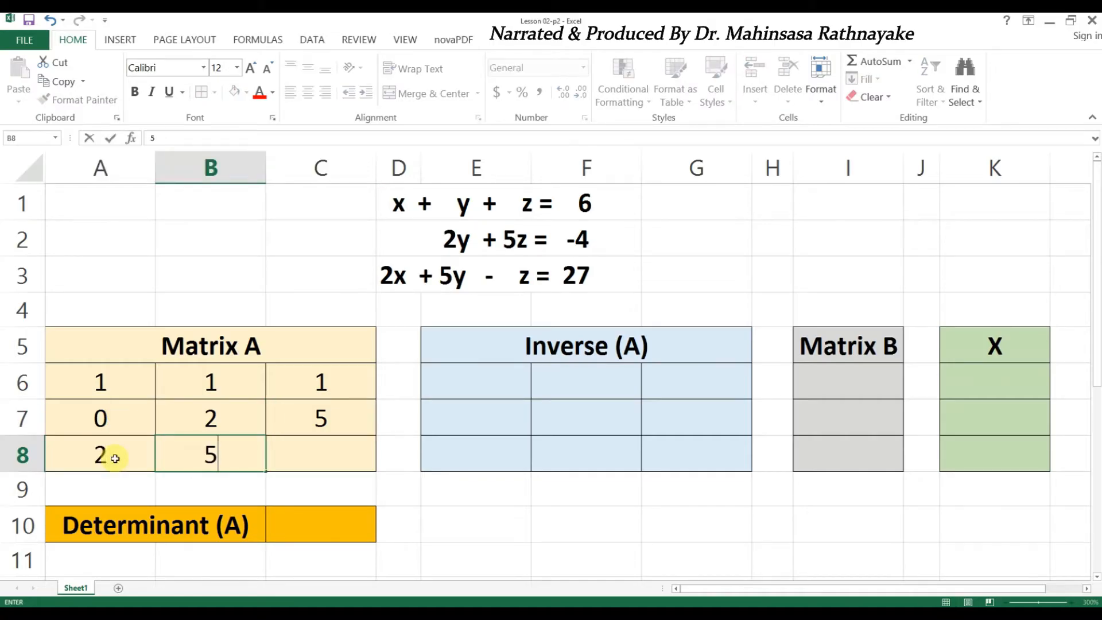
key(Tab)
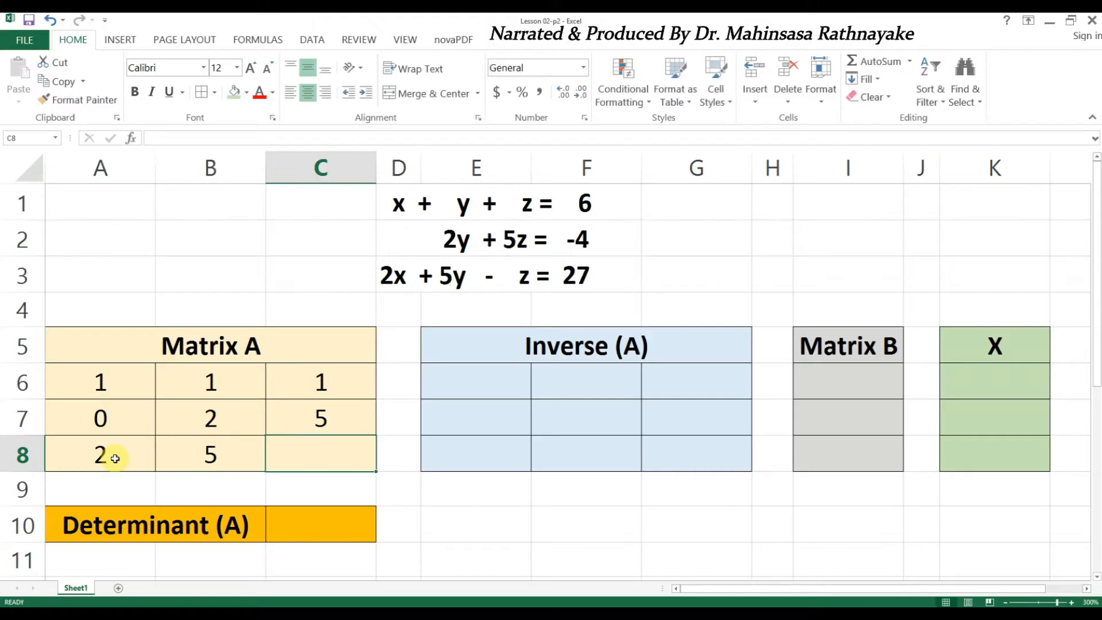
text(-1)
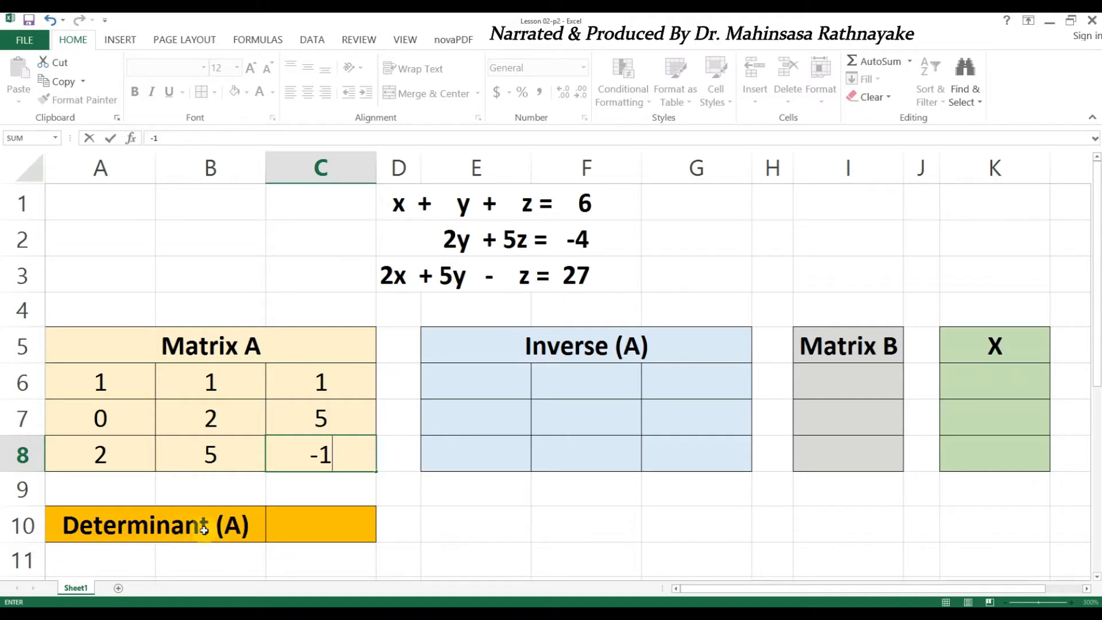
Step: Calculate the determinant of Matrix A in cell C10 with the formula =MDETERM(A6:C8)
click(291, 525)
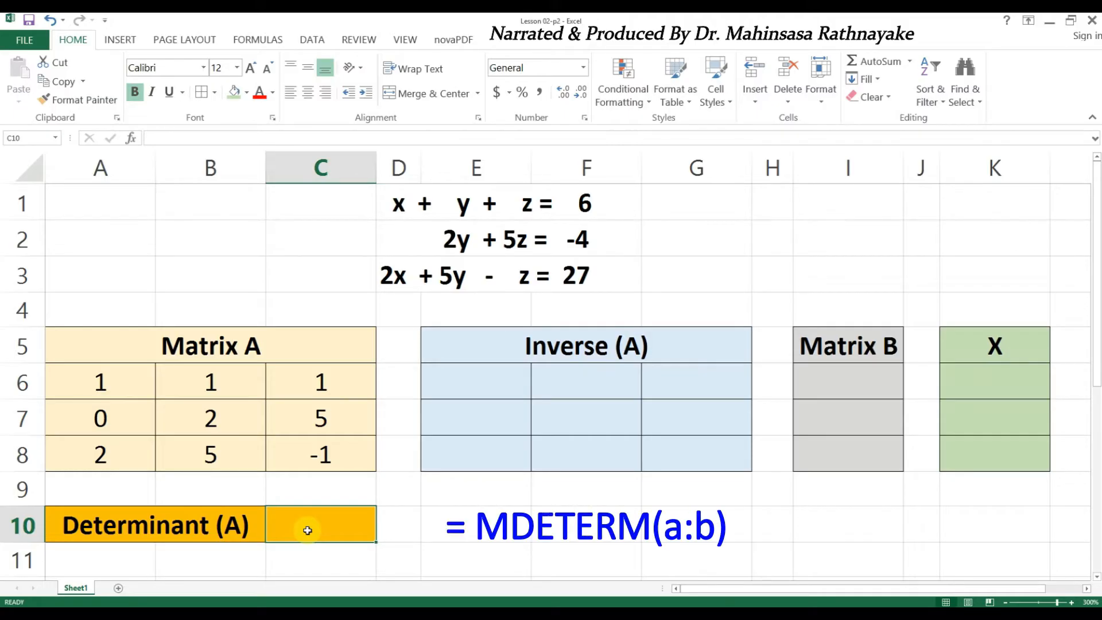
text(=)
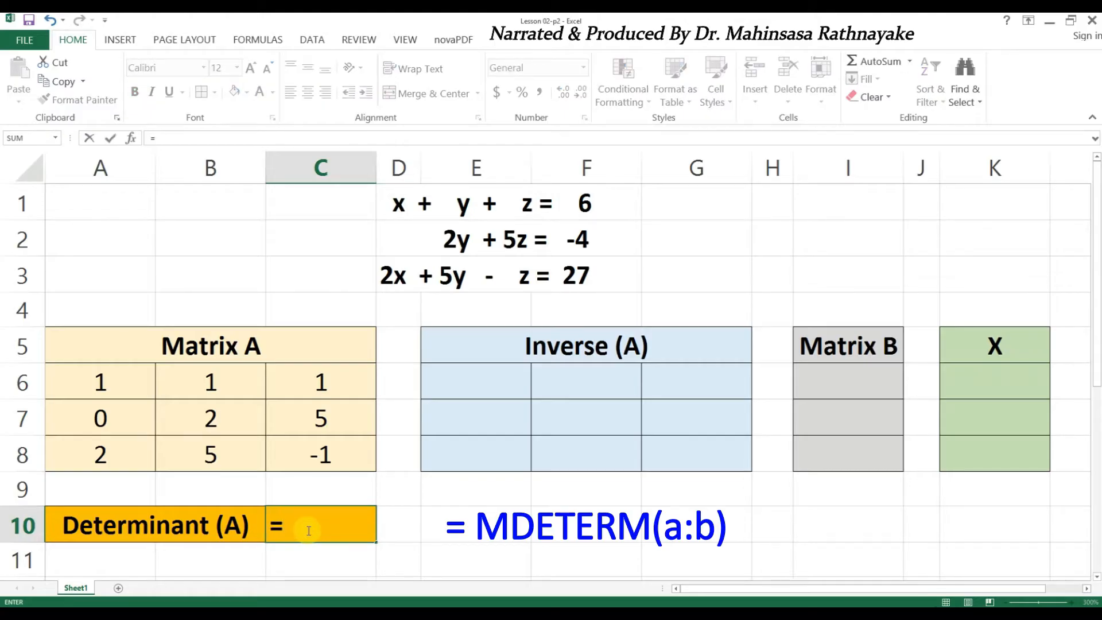
text(M)
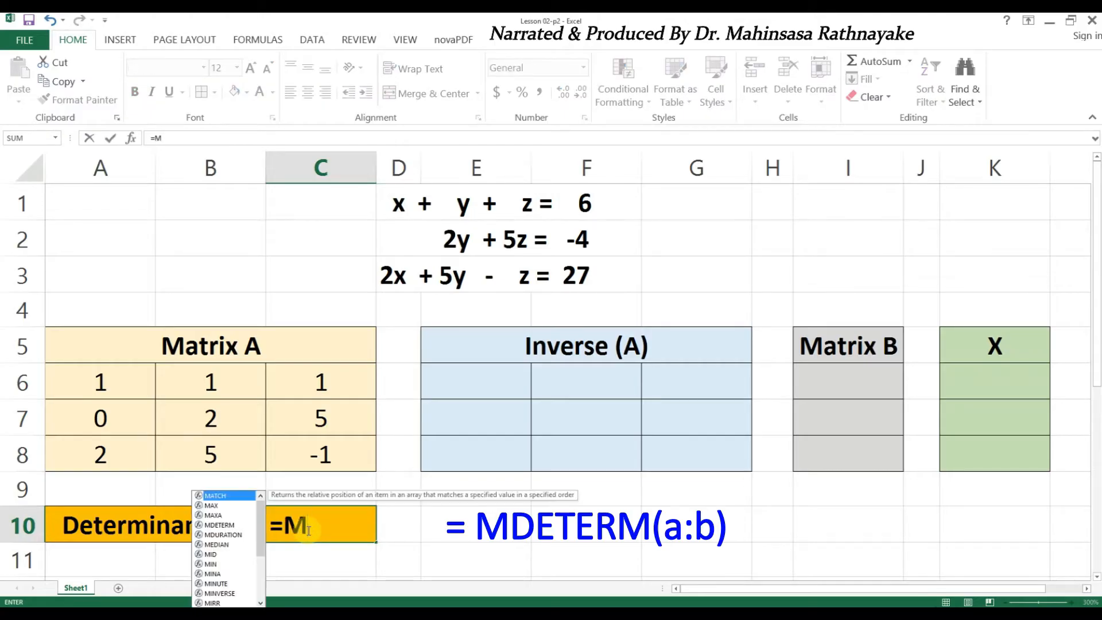
text(de)
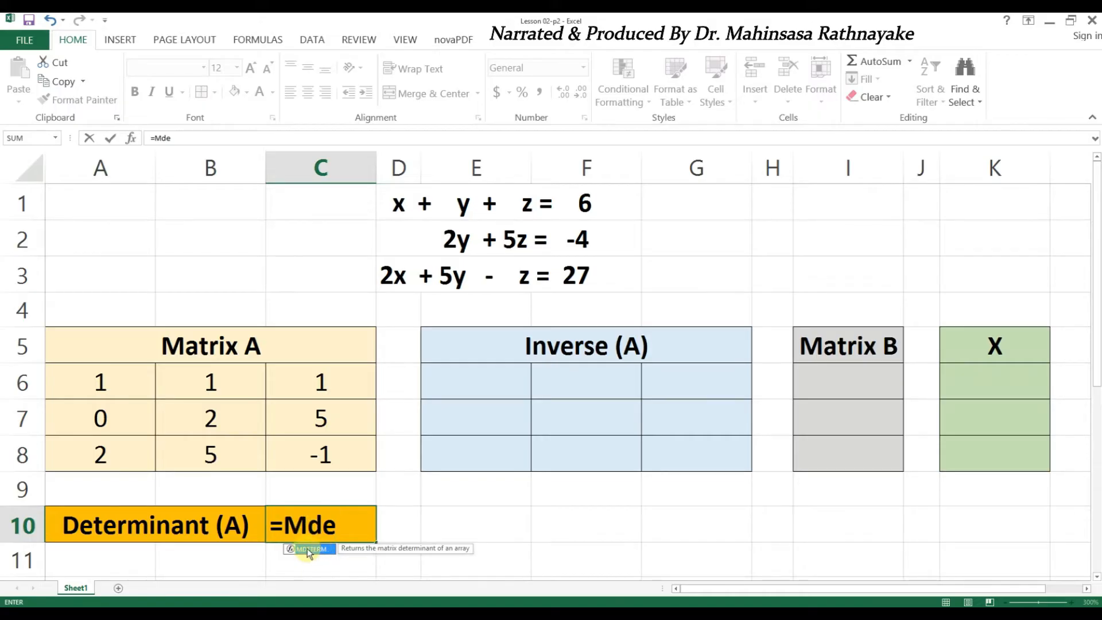
text(term()
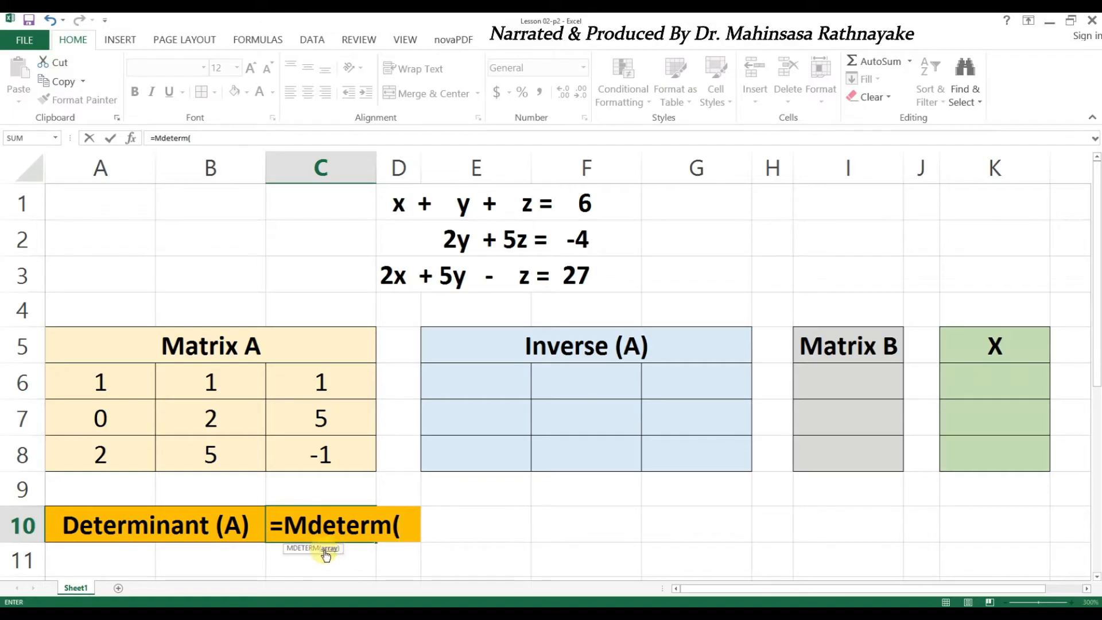
click(105, 378)
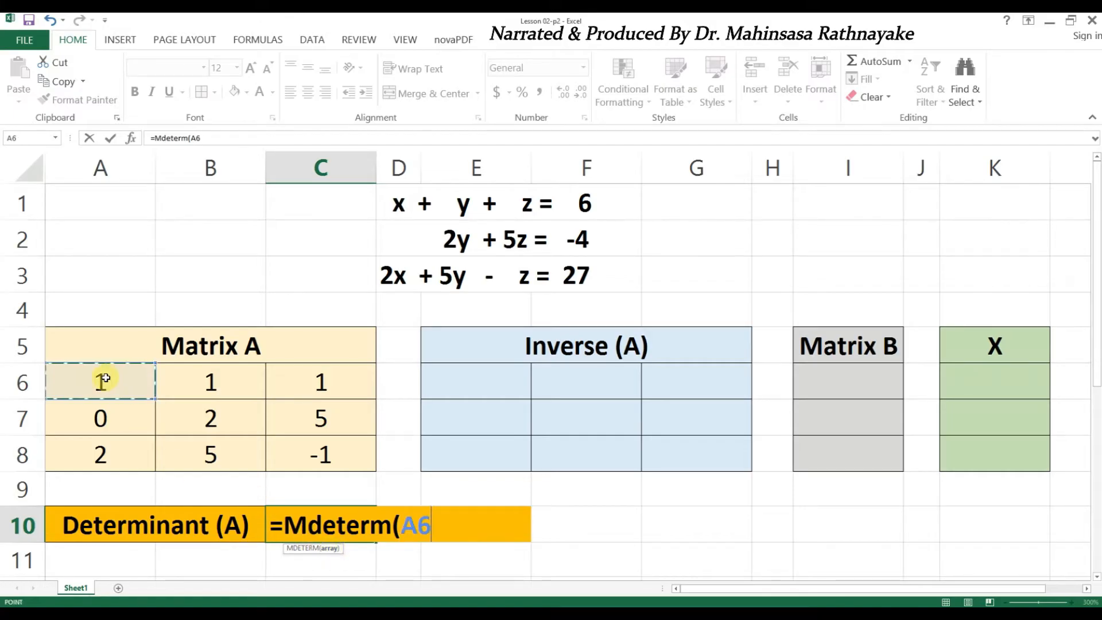
drag(105, 378, 317, 472)
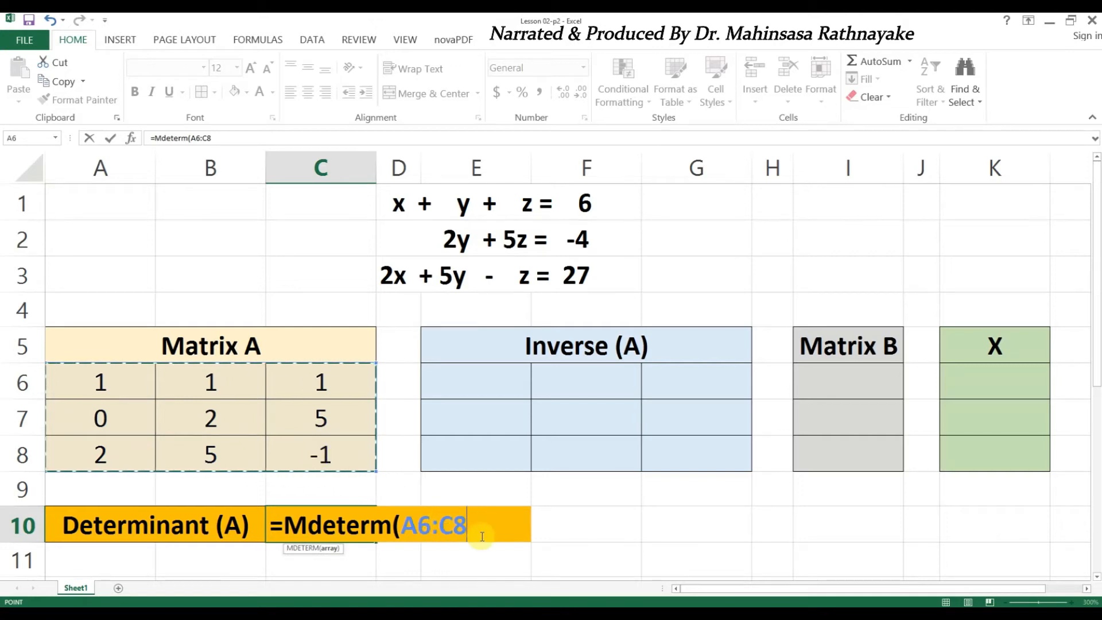
text())
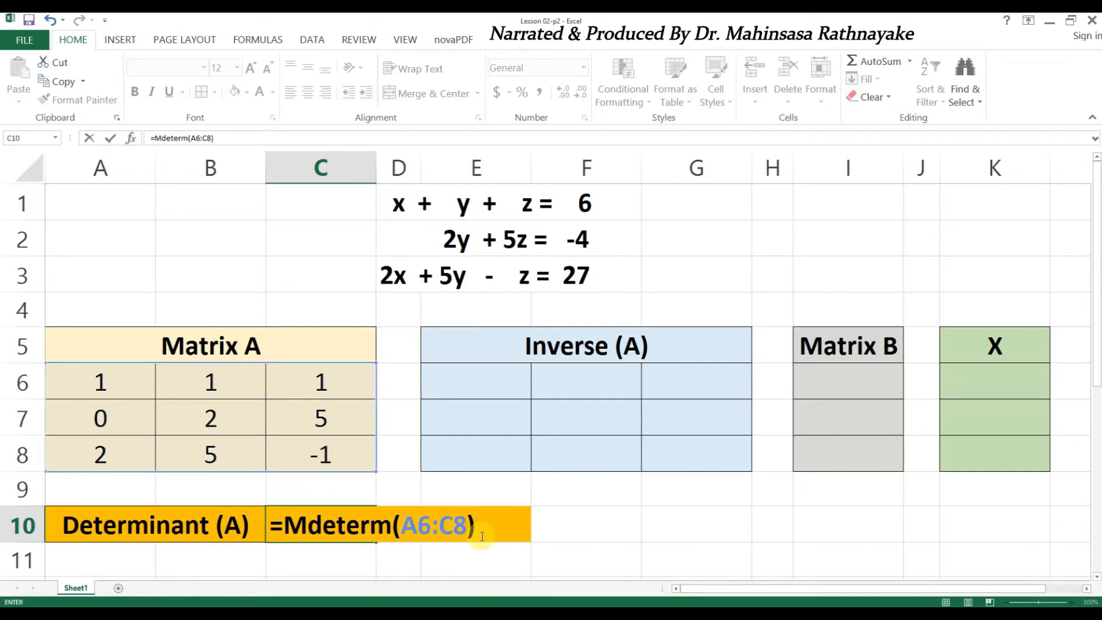
key(Return)
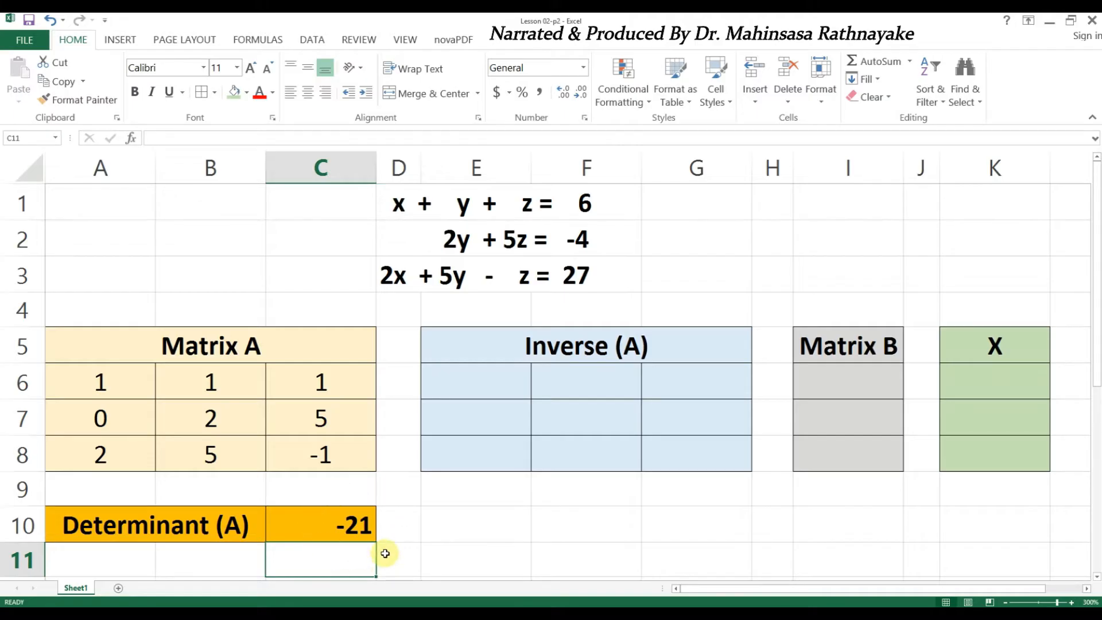
Step: Try to compute the inverse of Matrix A in E6:G8 by entering =MINVERSE(A6:C8) as an ordinary formula
drag(504, 384, 715, 454)
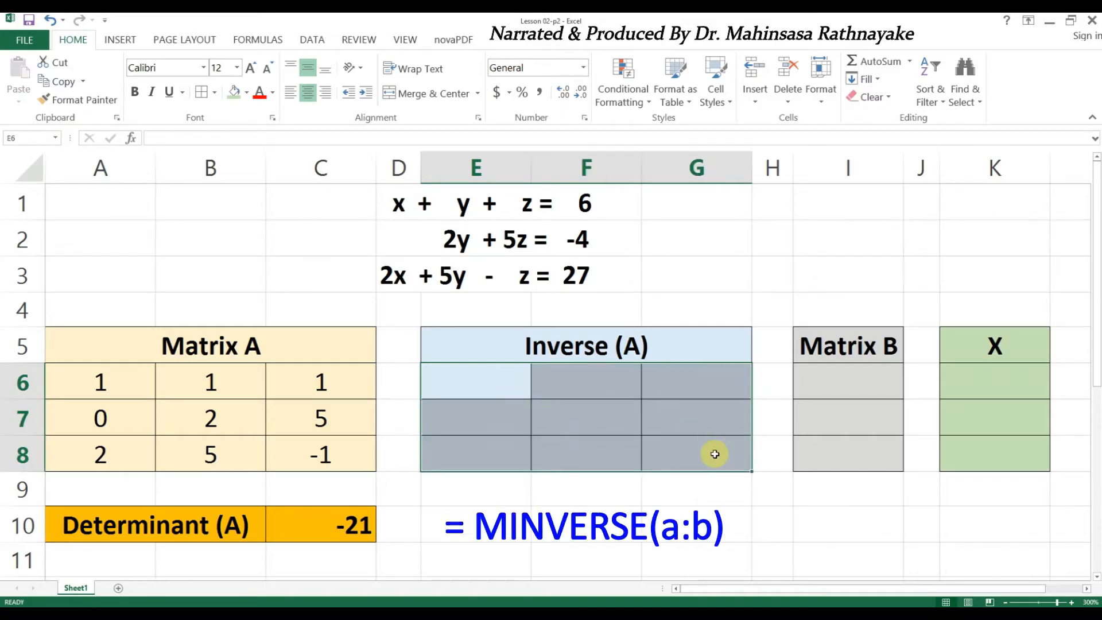
text(=M)
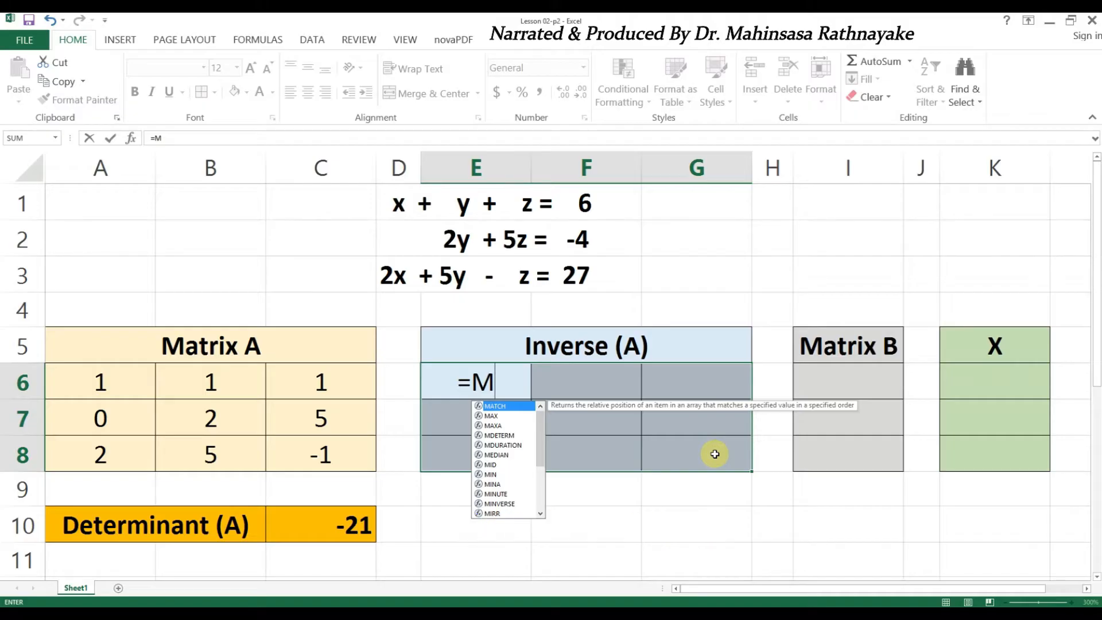
text(inverse)
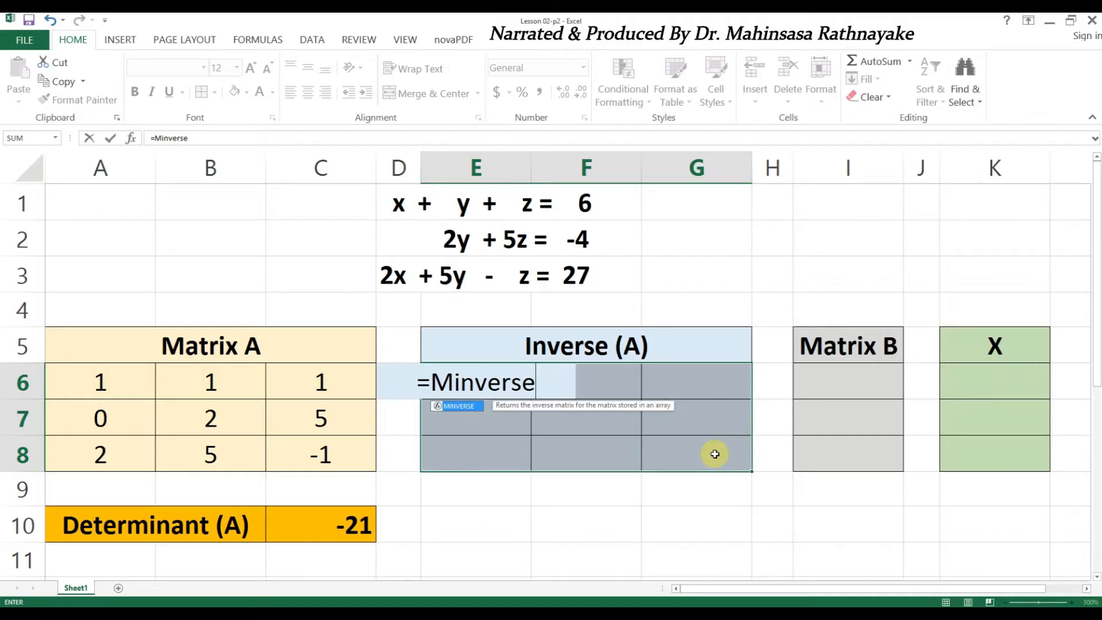
text(()
click(91, 381)
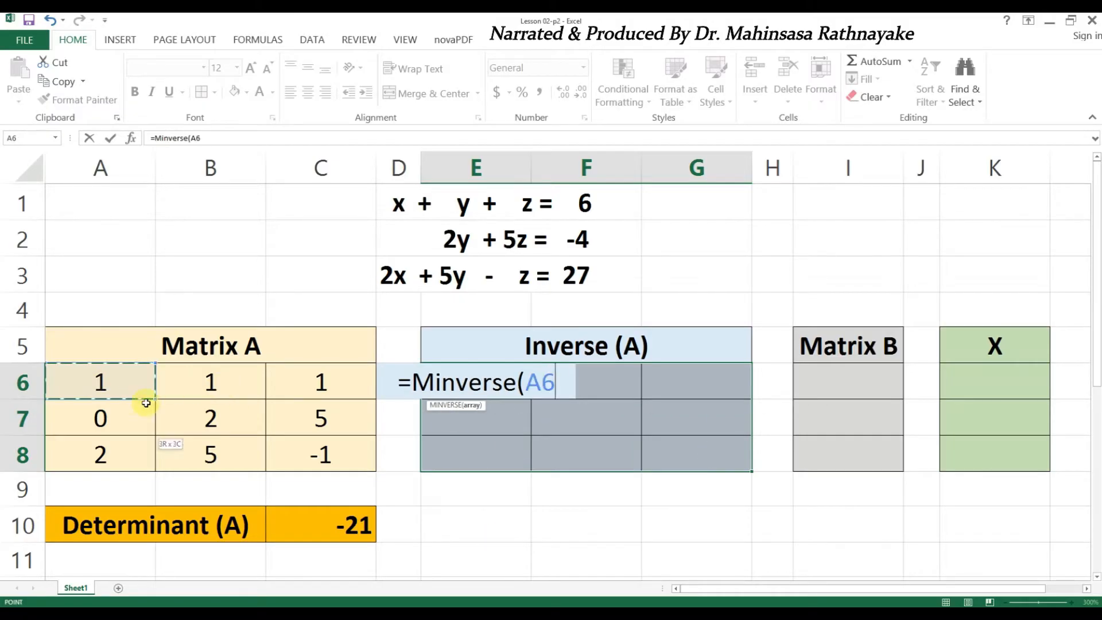
drag(146, 403, 316, 450)
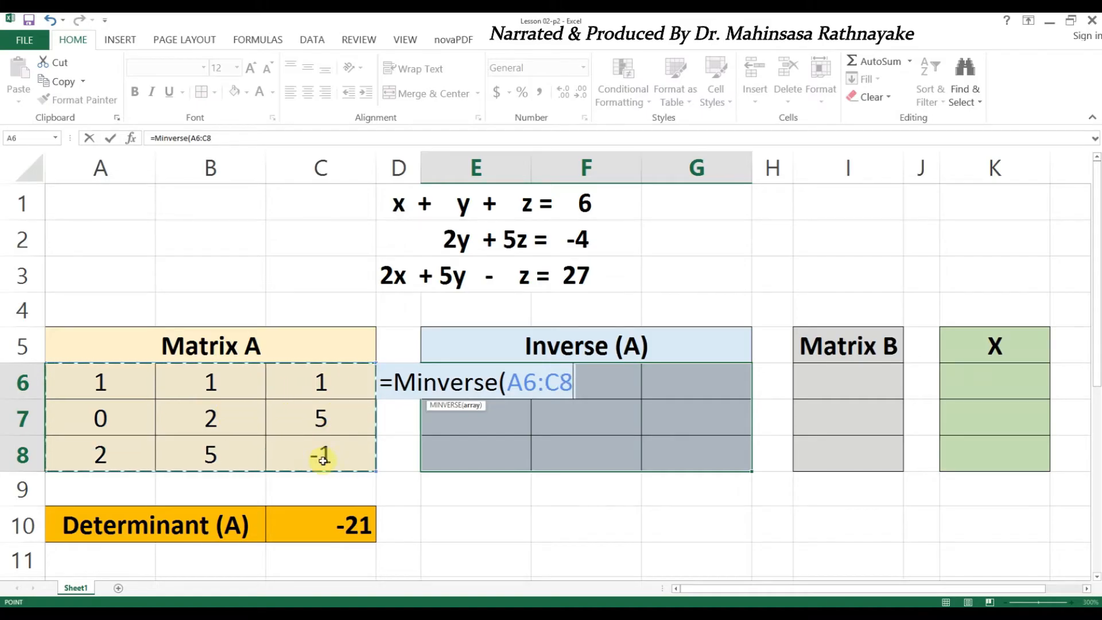
text())
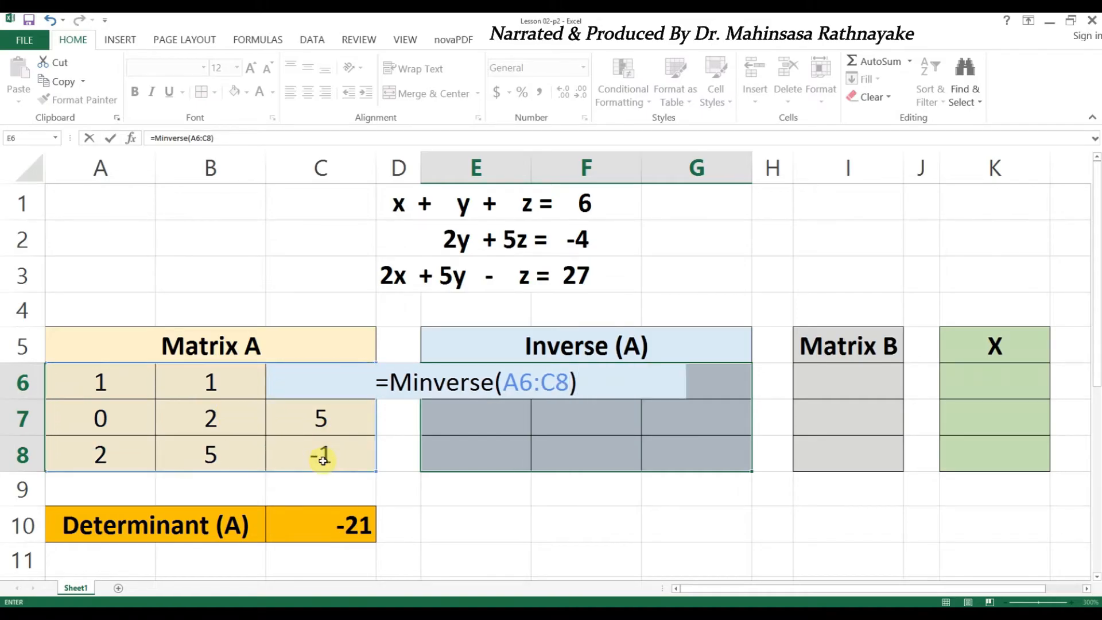
key(Return)
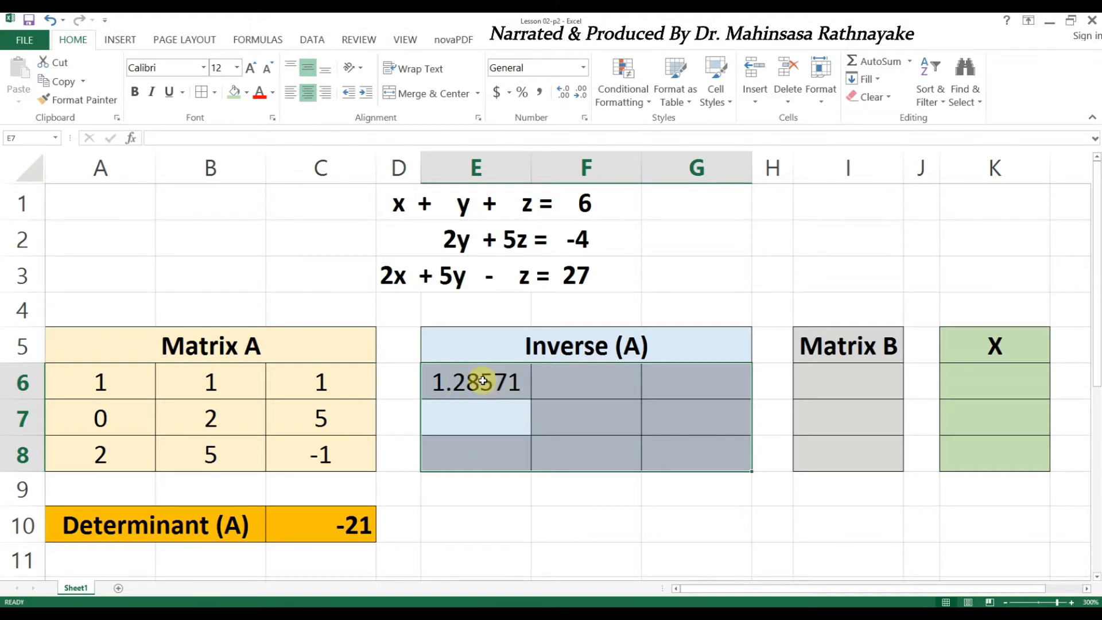
Step: Check the Inverse (A) range and clear the MINVERSE formula from cell E6
click(483, 381)
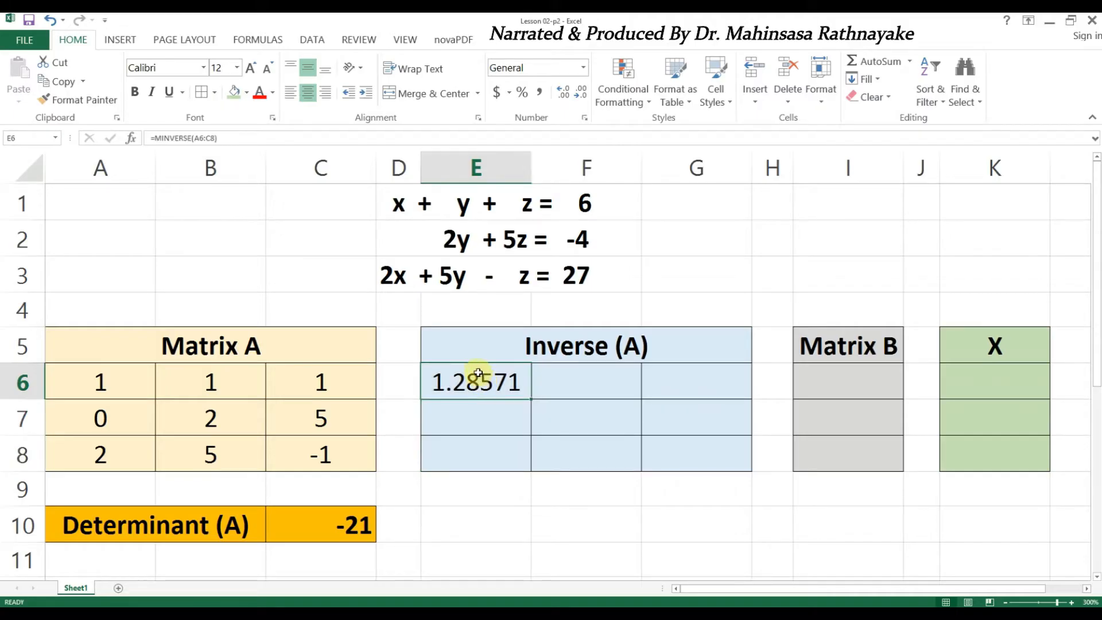
drag(483, 380, 695, 456)
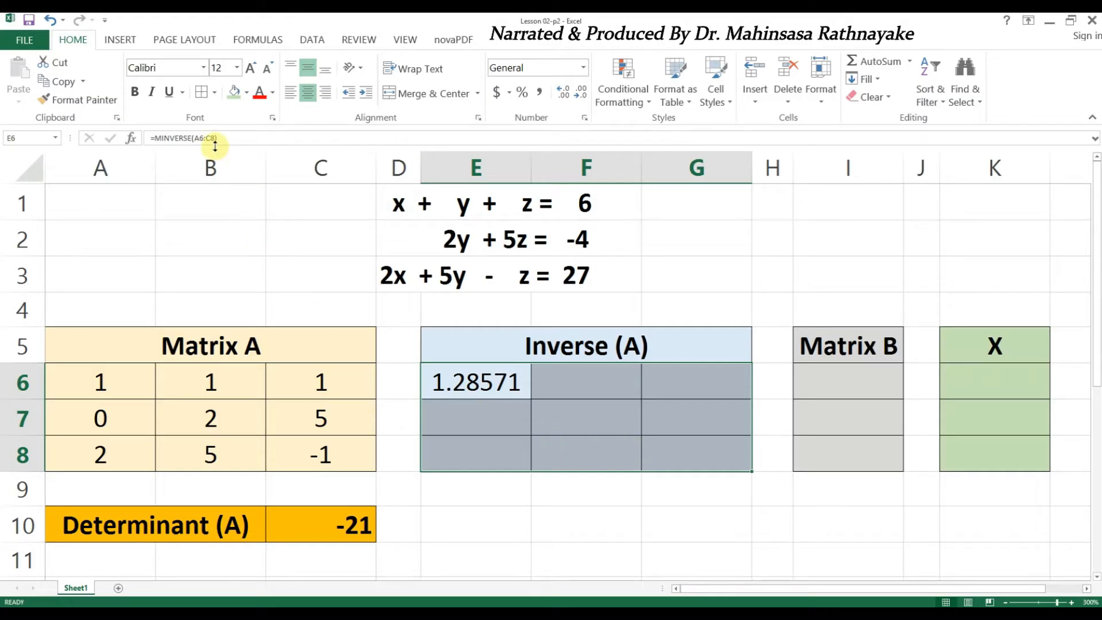
click(524, 393)
key(Delete)
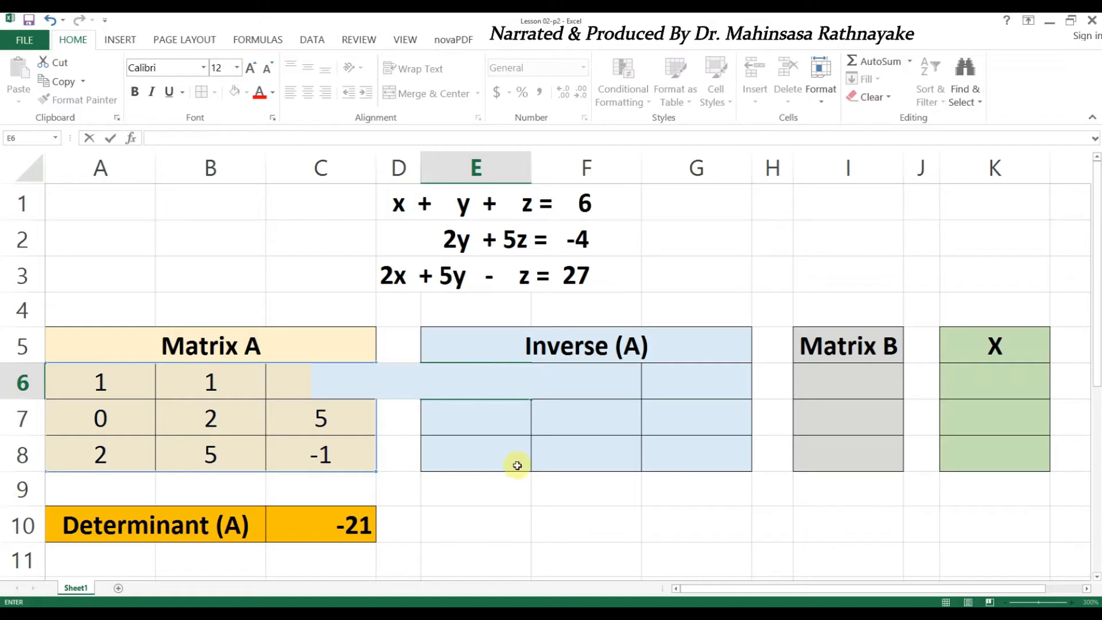
Step: Compute the inverse of Matrix A across E6:G8 by entering =MINVERSE(A6:C8) as an array formula
drag(485, 389, 711, 458)
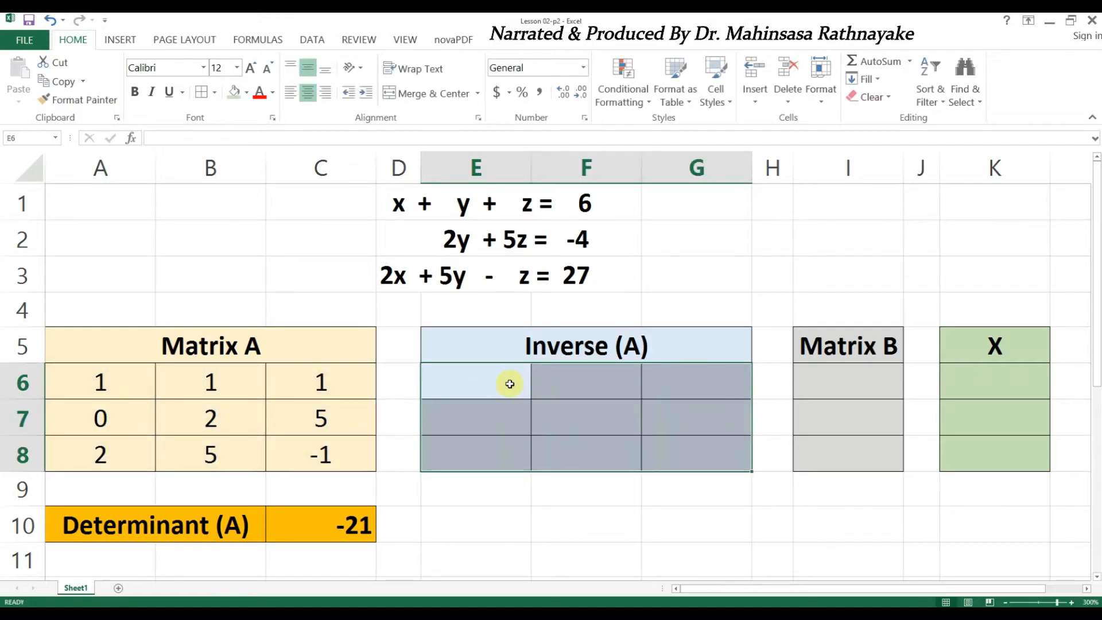
text(=)
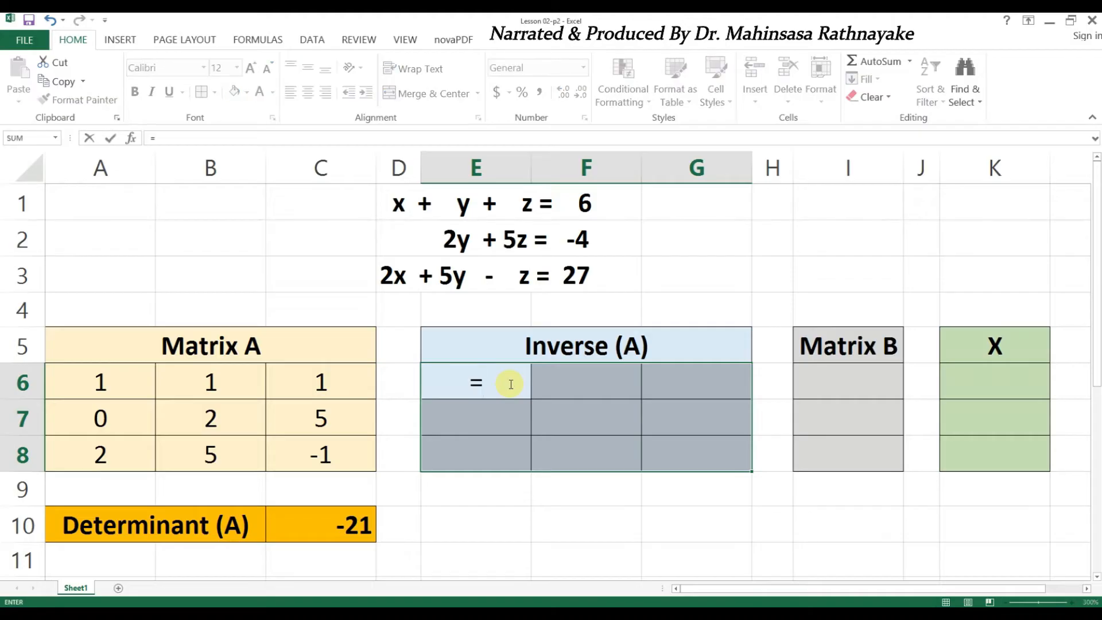
text(Minver)
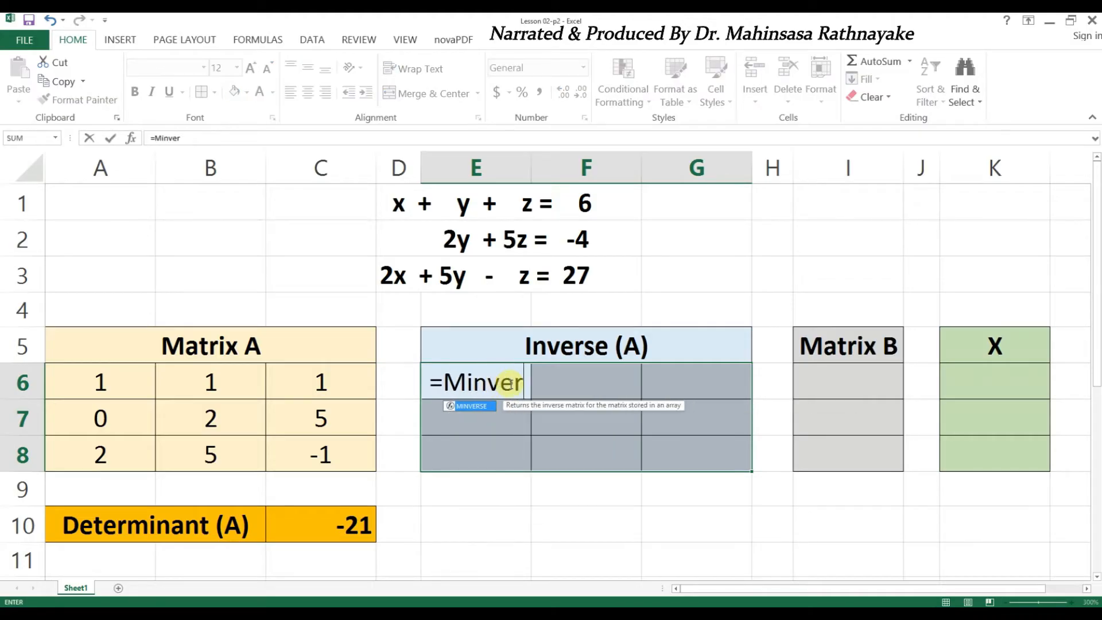
text(se()
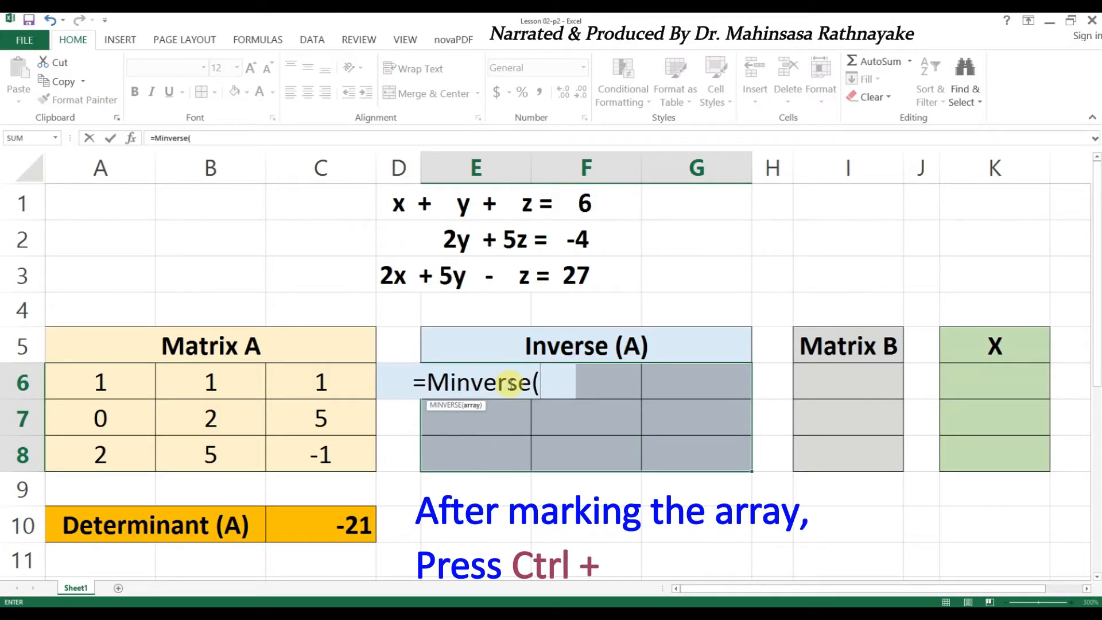
drag(109, 373, 326, 456)
text())
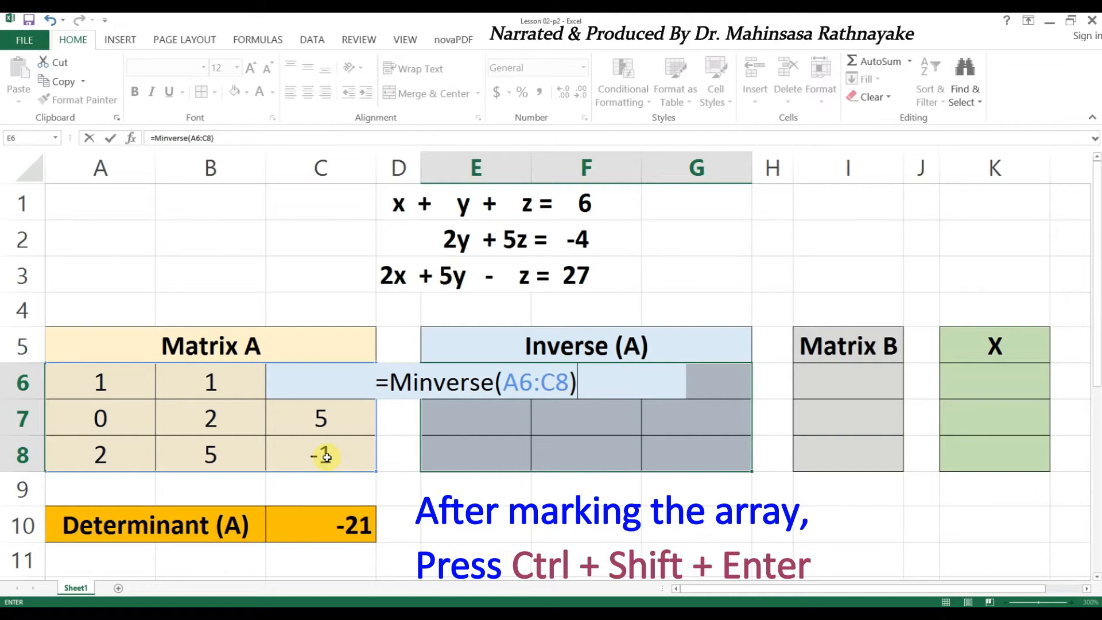
key(ctrl+shift+Return)
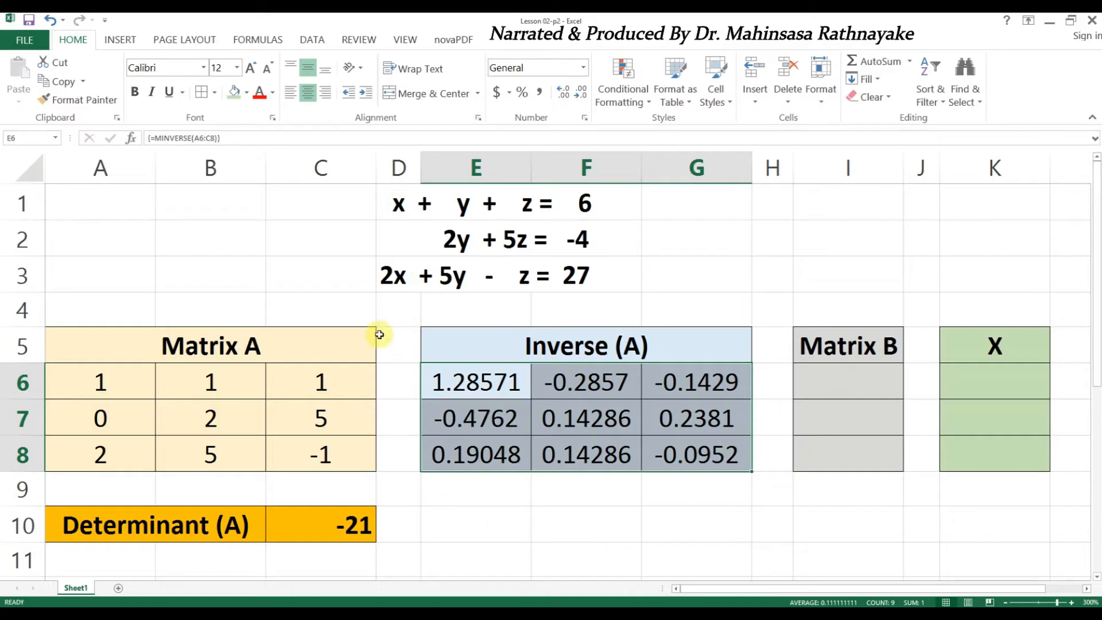
Step: Fill Matrix B (I6:I8) with the constants 6, -4 and 27
click(834, 387)
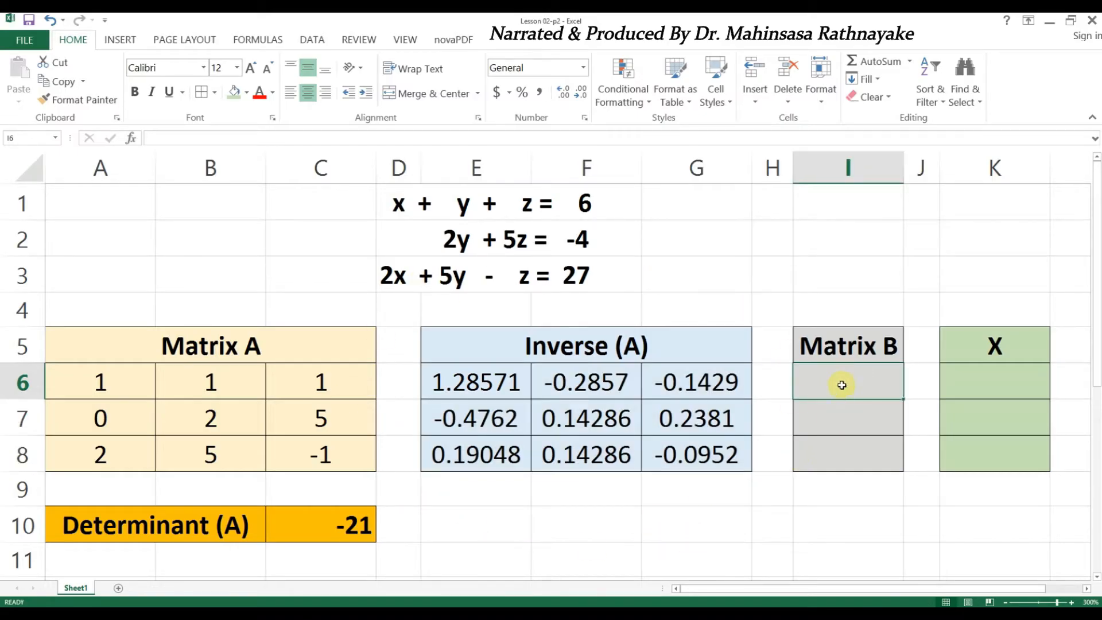
text(6)
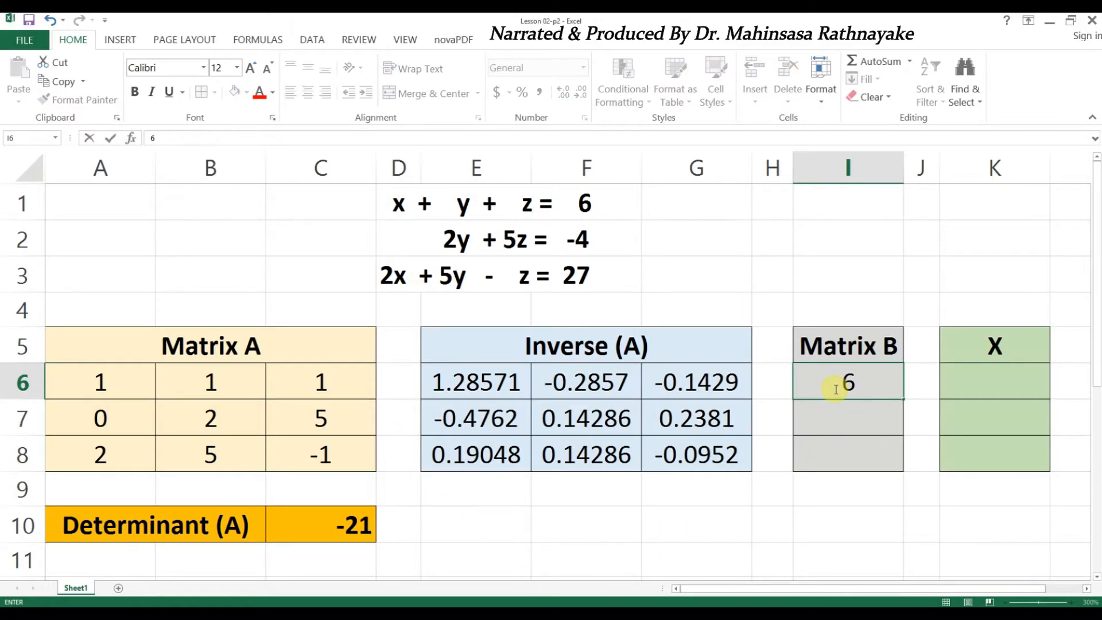
key(Return)
text(-4)
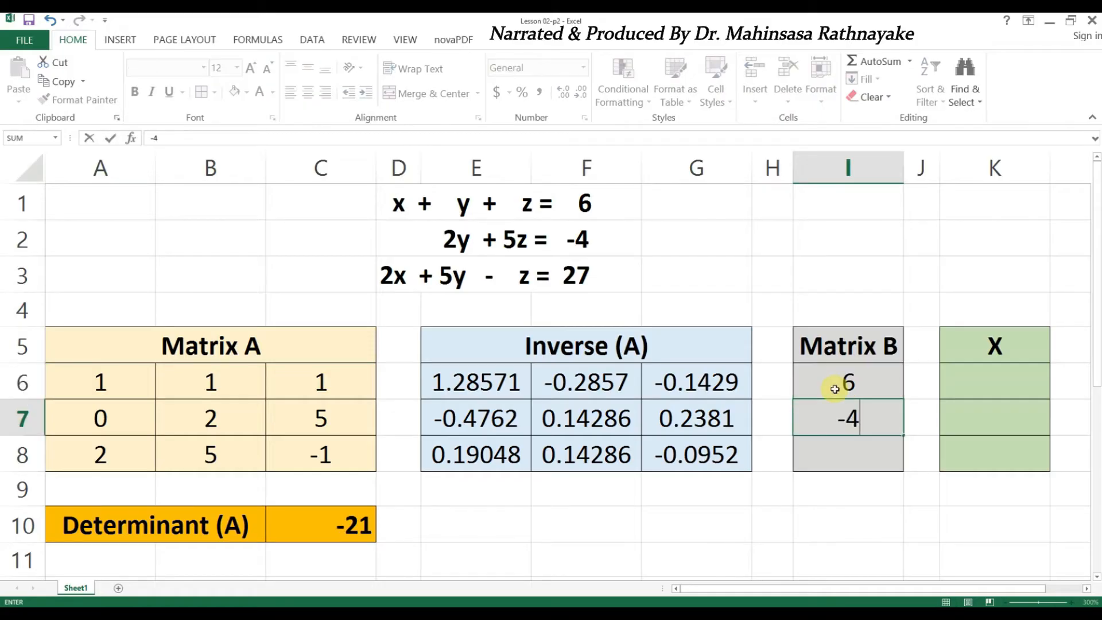
key(Return)
text(27)
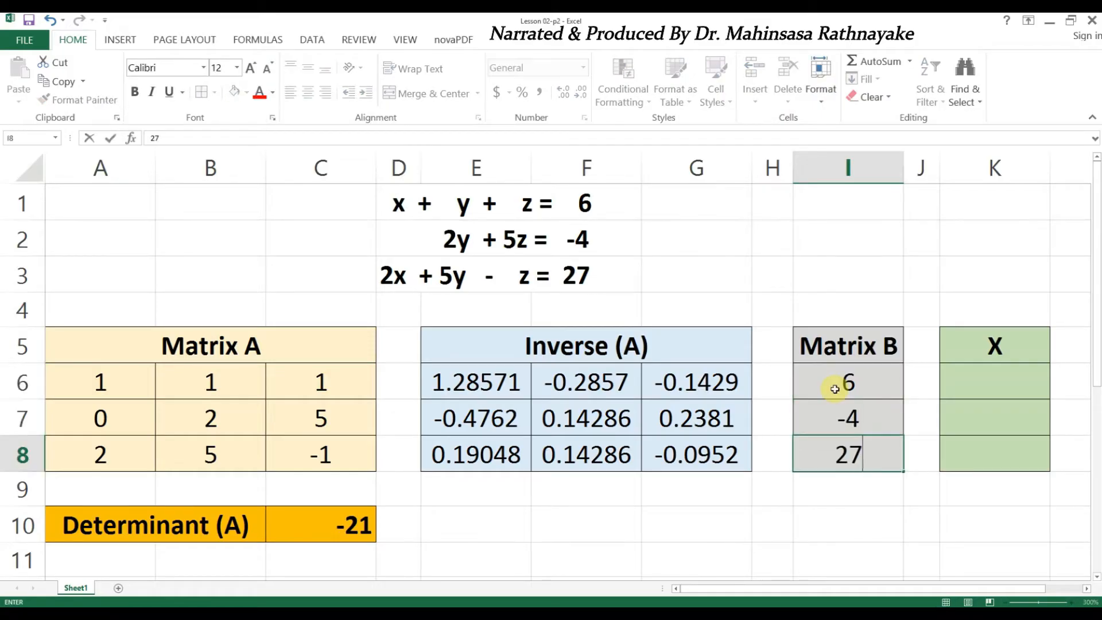
key(Return)
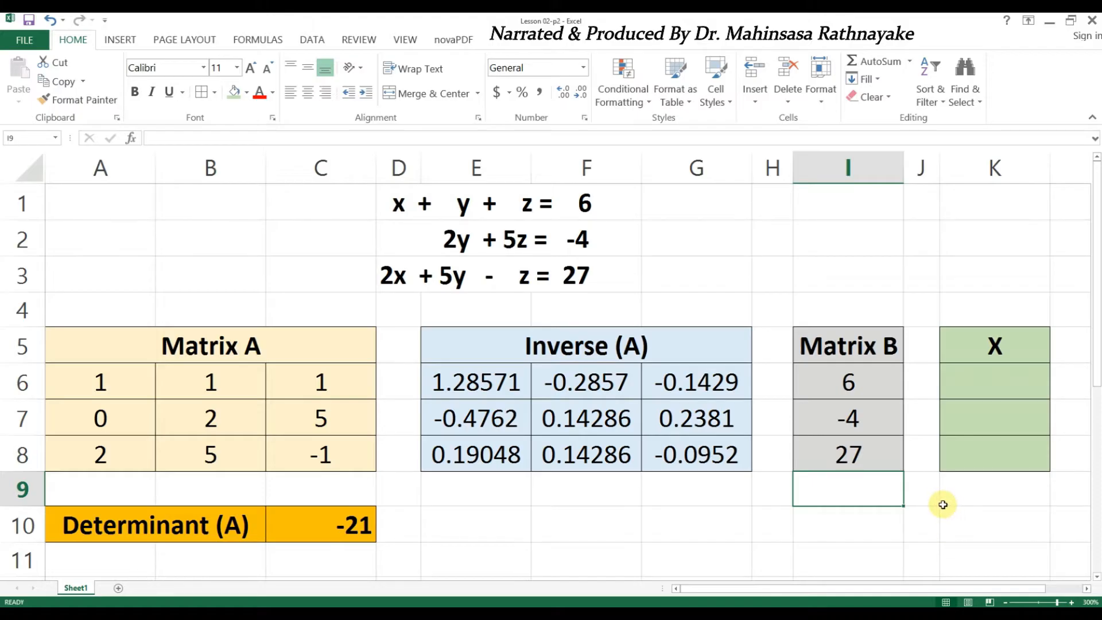
Step: Compute X across K6:K8 by entering =MMULT(E6:G8,I6:I8) as an array formula, and select the solution range
drag(996, 380, 997, 450)
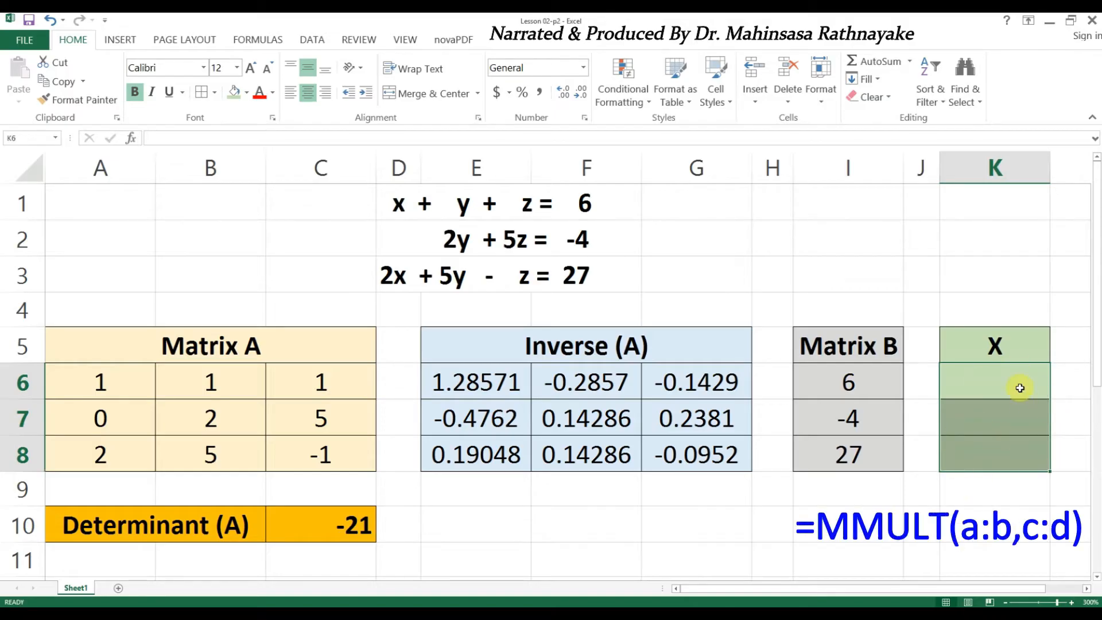
text(=)
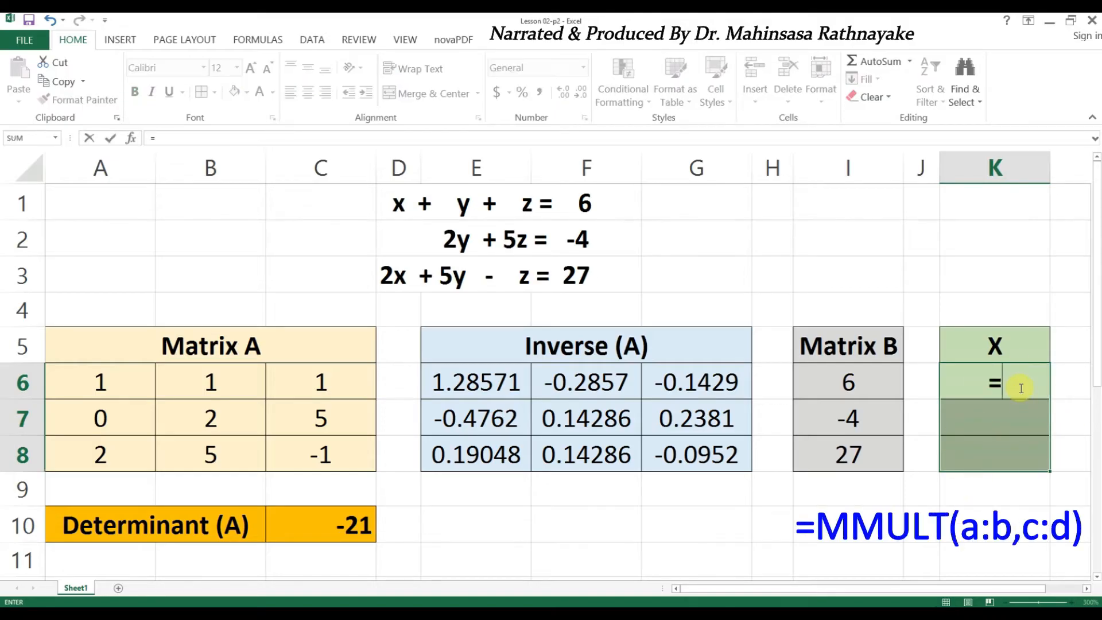
text(Mm)
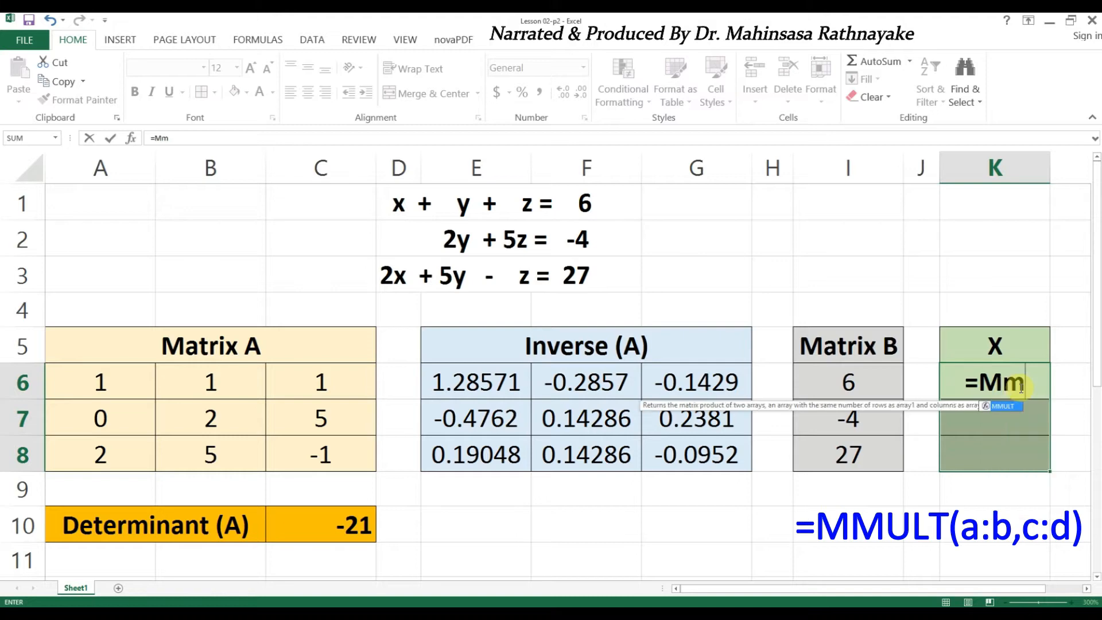
text(ult()
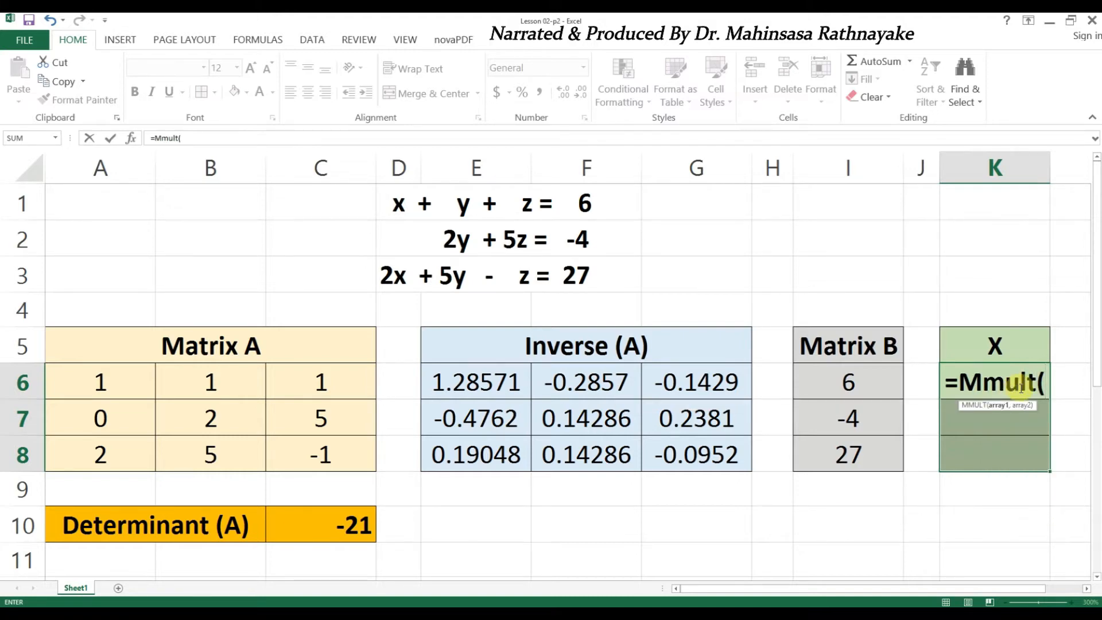
click(499, 381)
drag(499, 381, 663, 454)
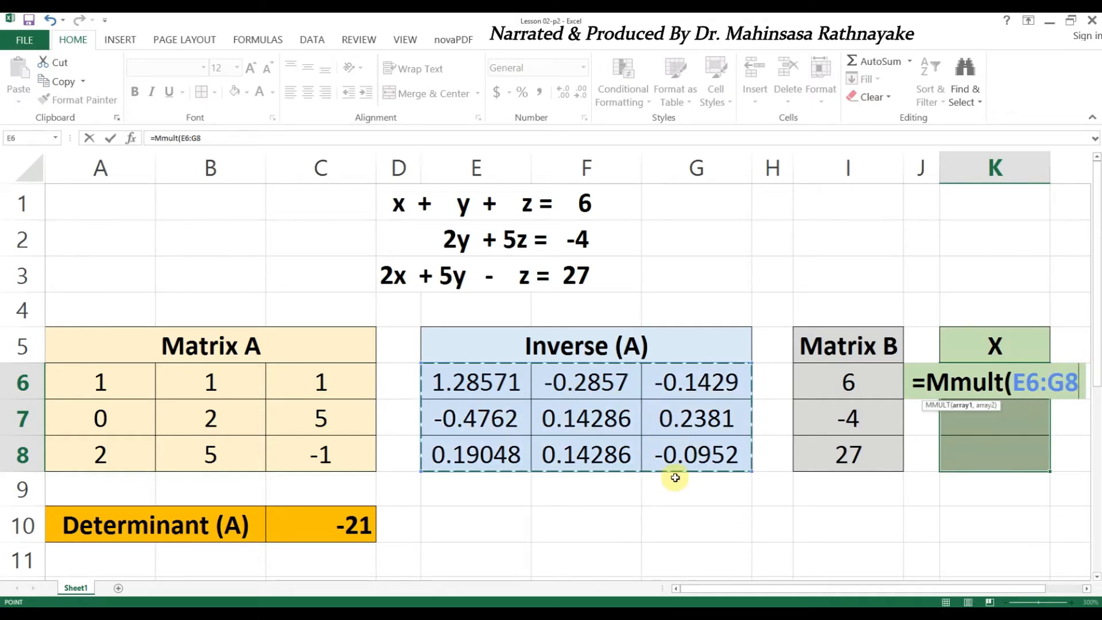
text(,)
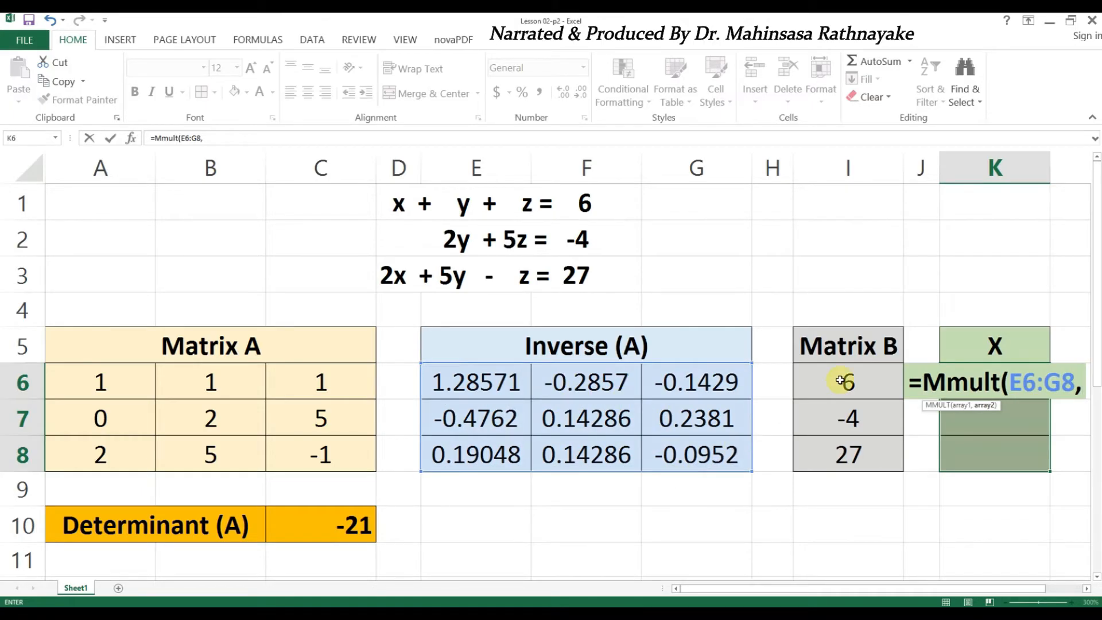
drag(841, 381, 844, 448)
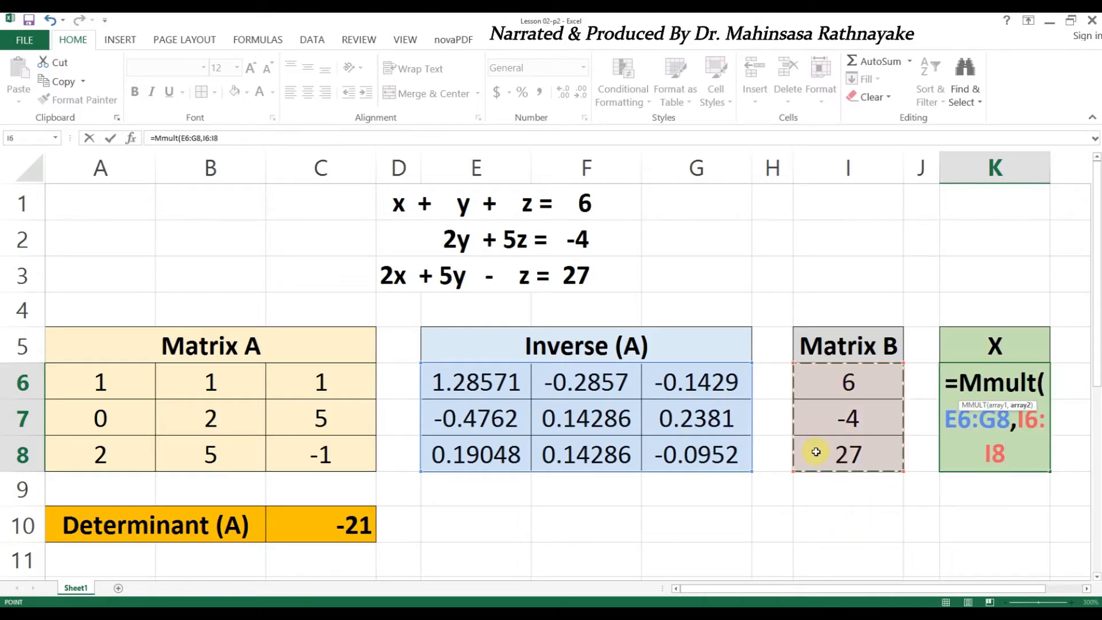
text())
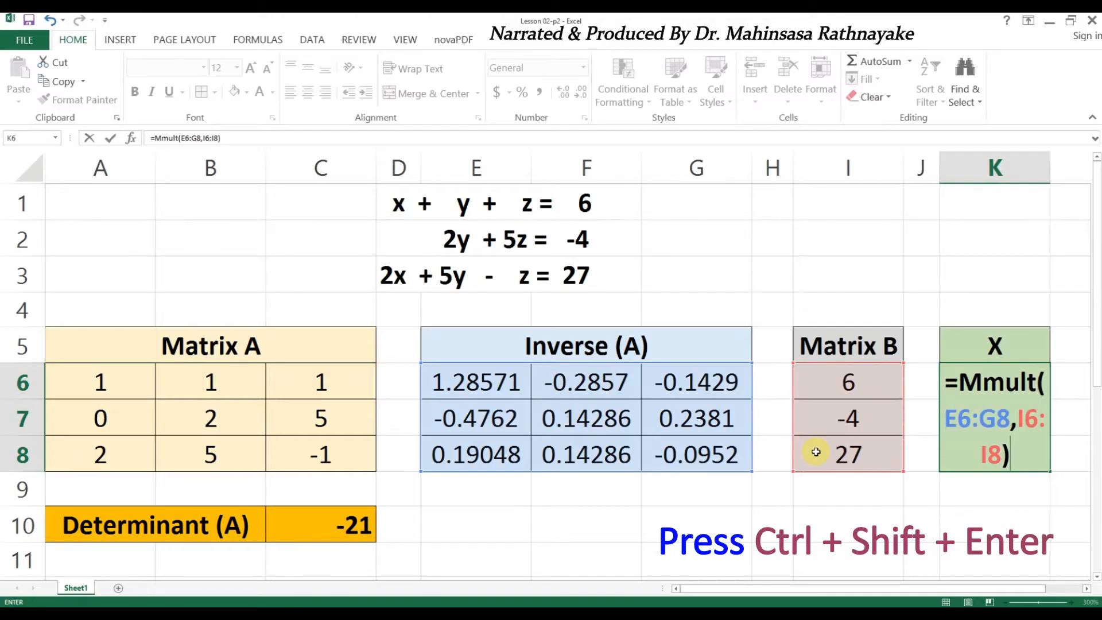
key(ctrl+shift+Return)
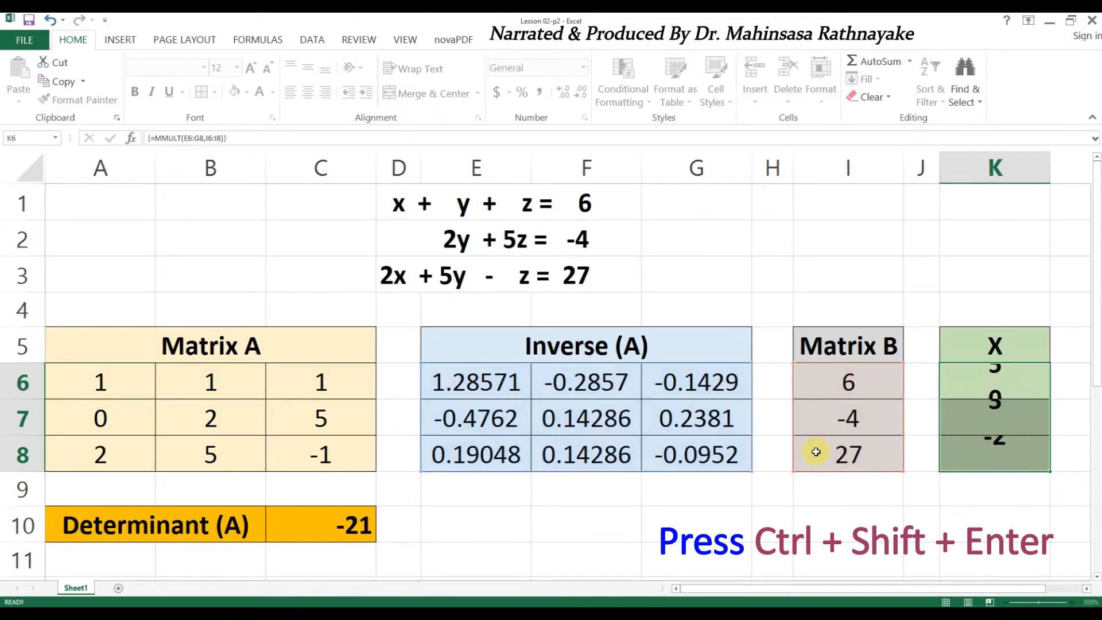
click(989, 537)
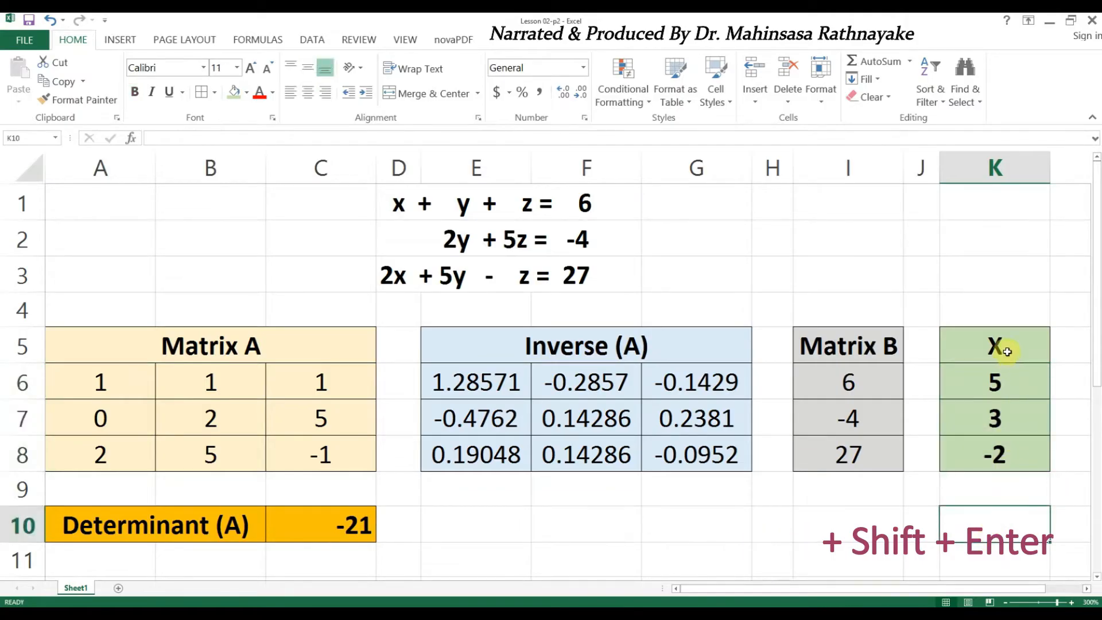
drag(1006, 380, 990, 456)
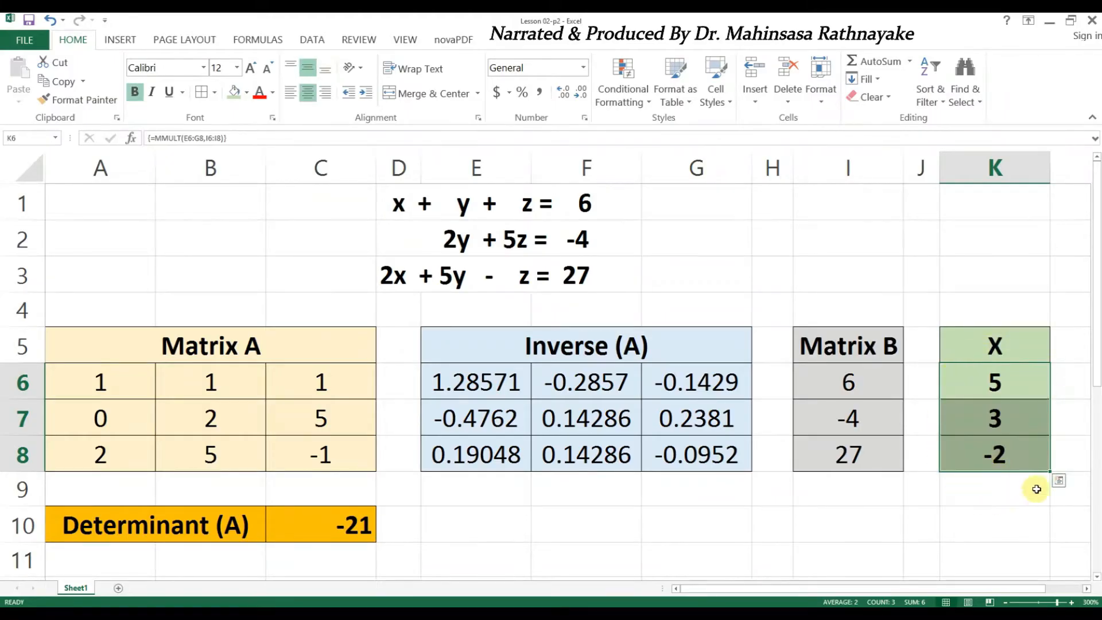
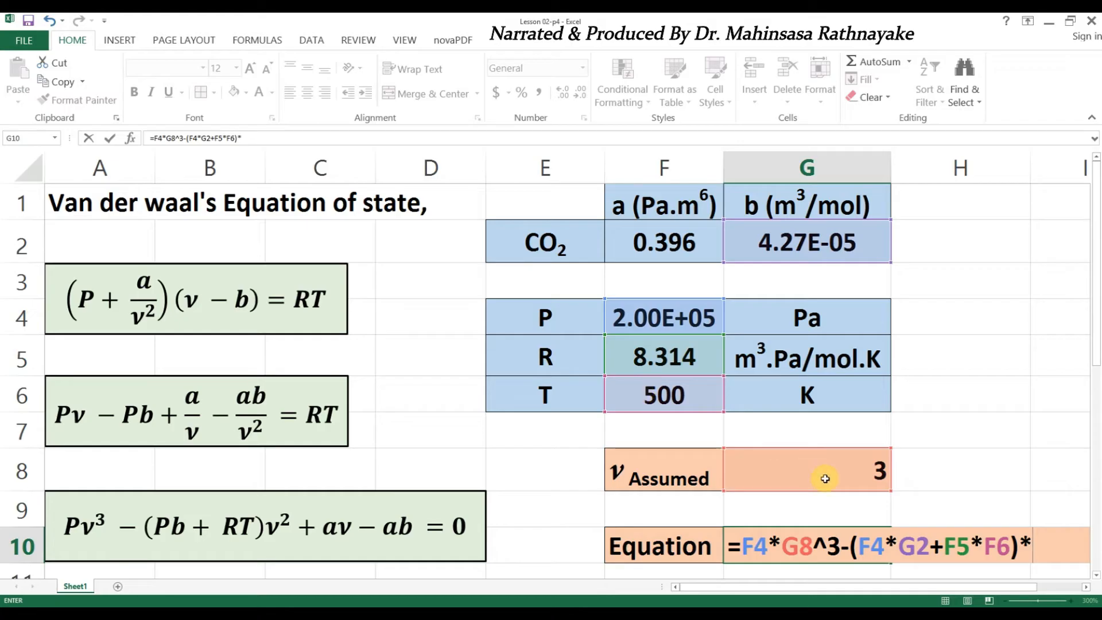
Step: Finish the van der Waals formula in G10 by appending G8^2+F2*G8-F2*G2, giving =F4*G8^3-(F4*G2+F5*F6)*G8^2+F2*G8-F2*G2
click(824, 476)
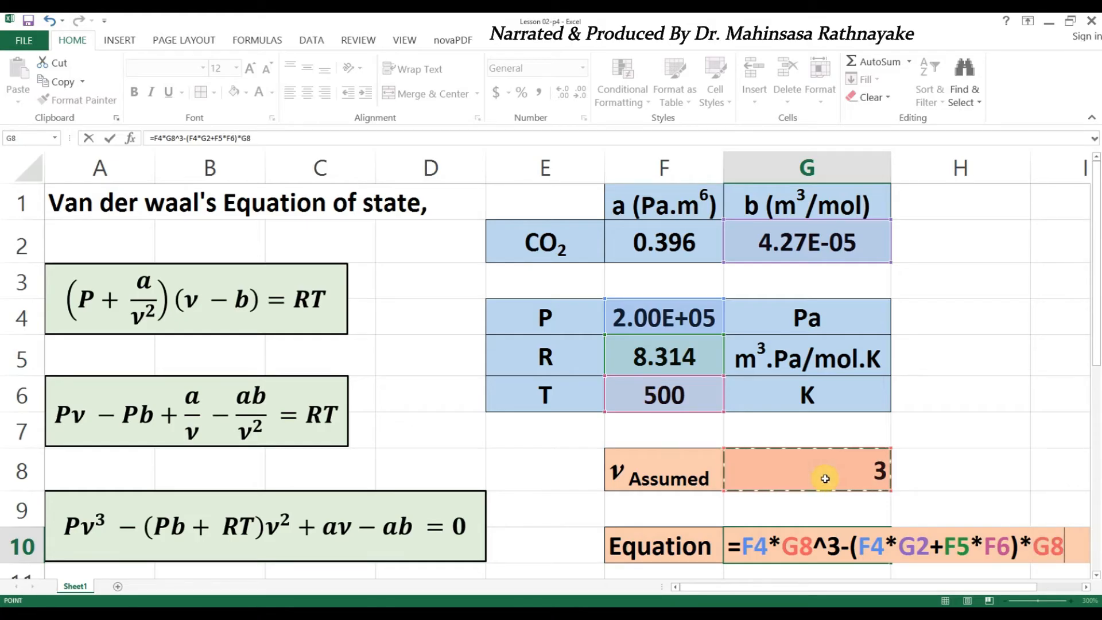
text(^2)
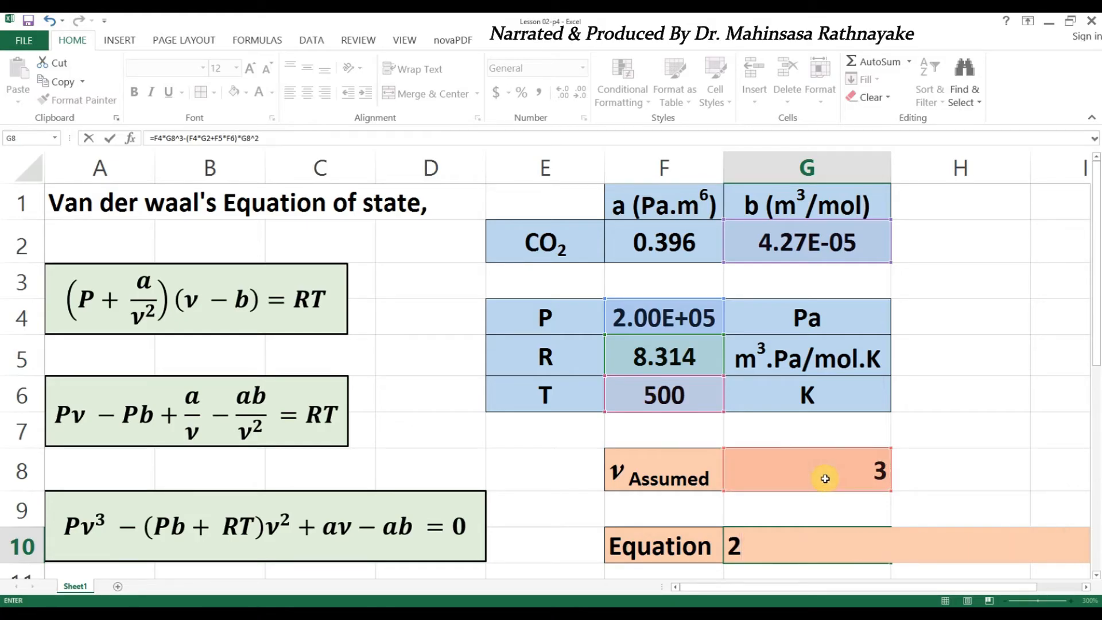
text(+)
click(661, 248)
text(*)
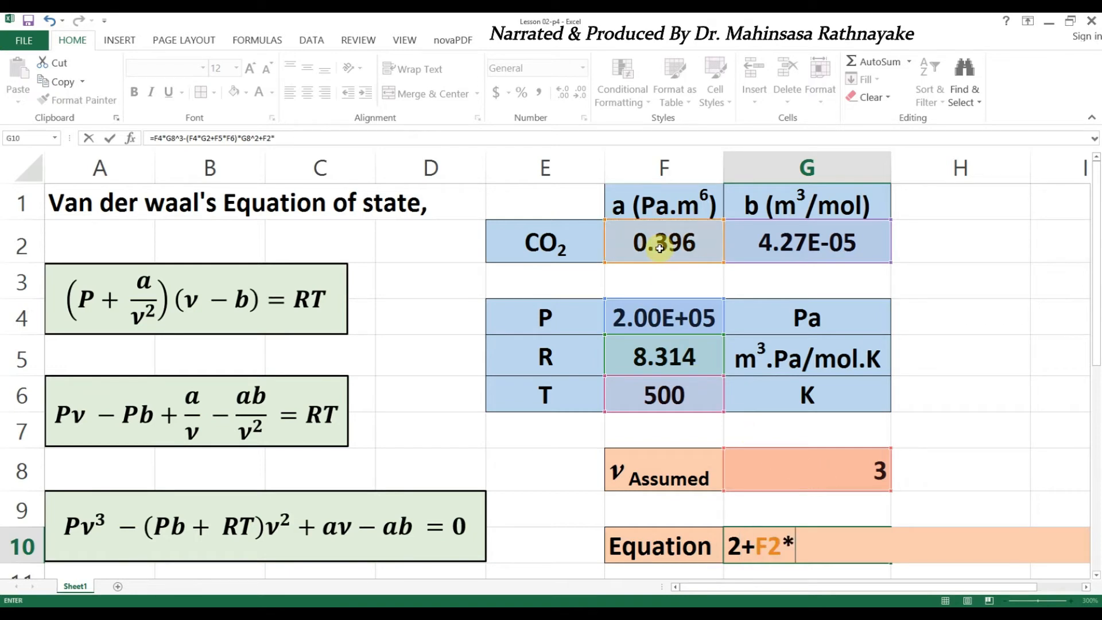
click(819, 471)
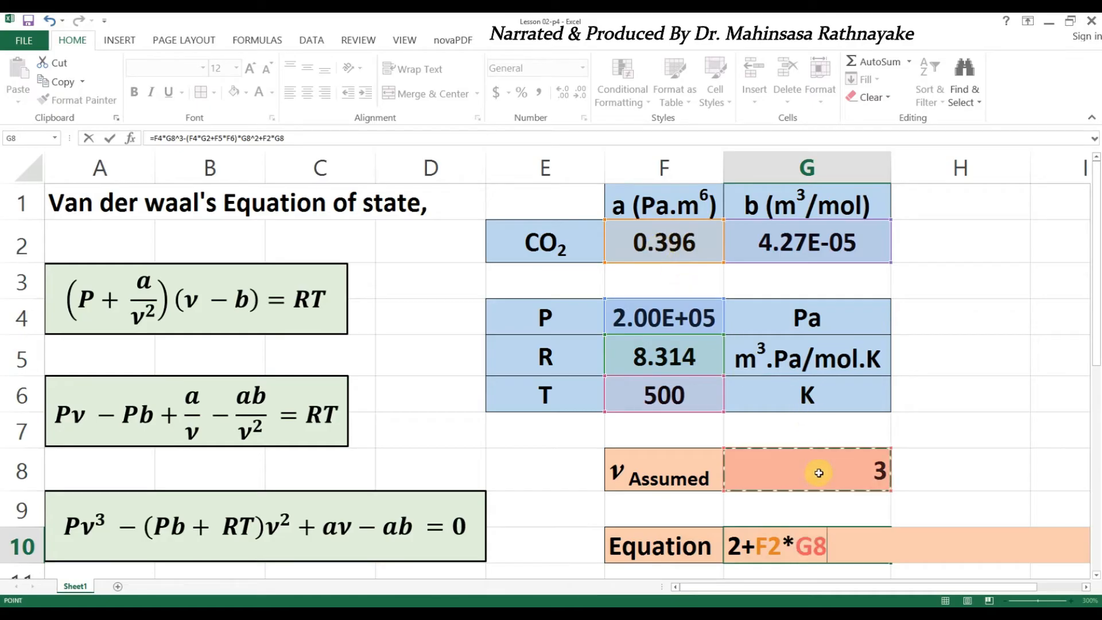
text(-)
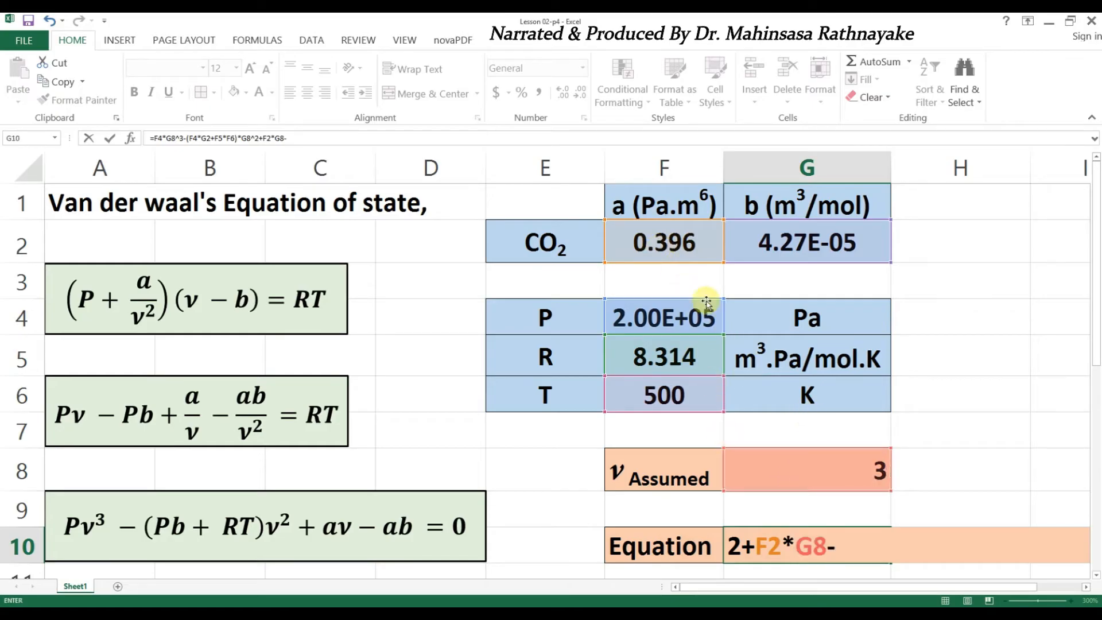
click(688, 241)
text(*)
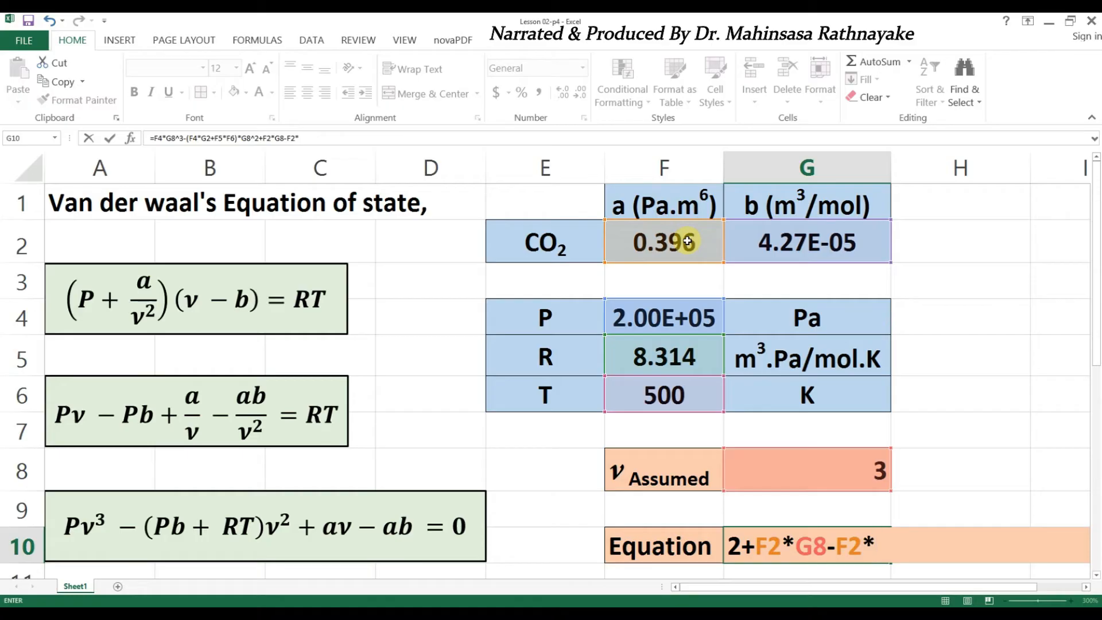
click(753, 249)
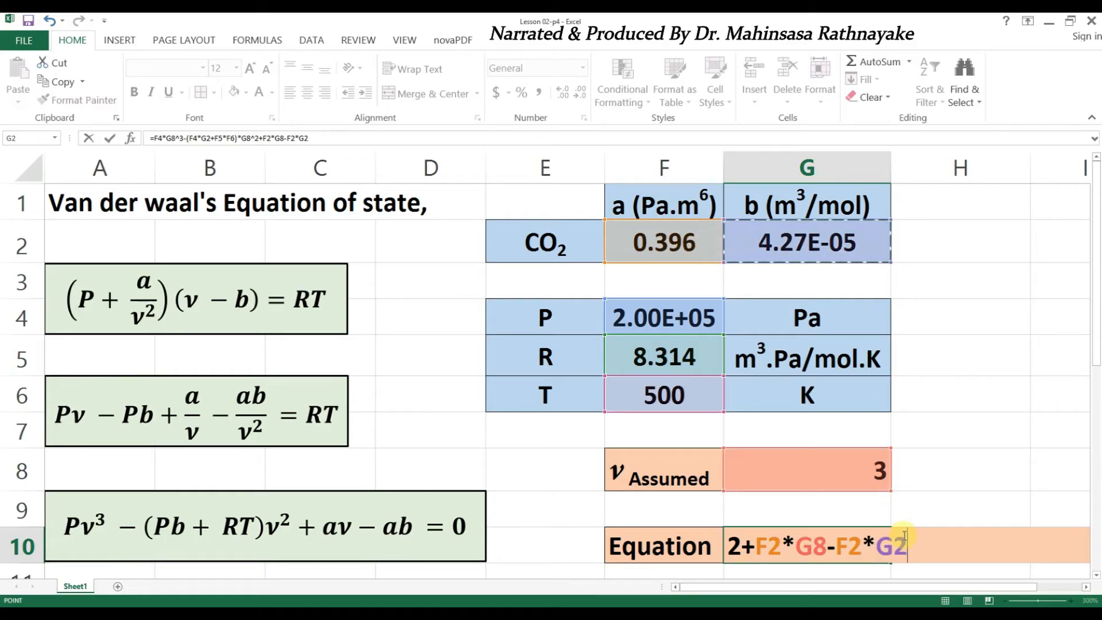
key(Return)
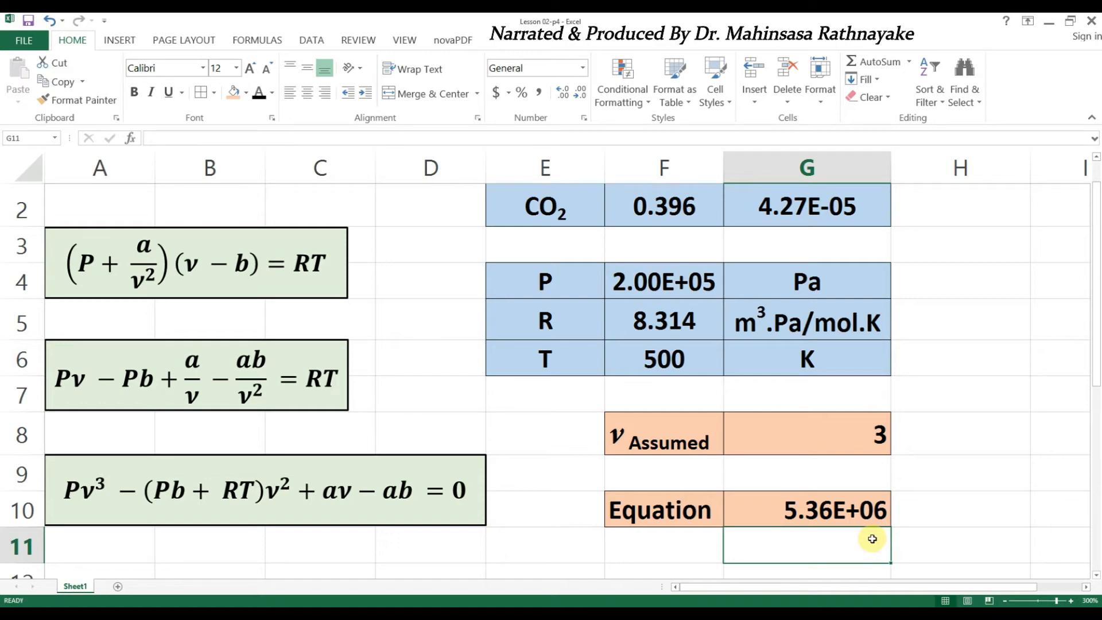
Step: Run Goal Seek to bring the equation in G10 to 0 by changing the assumed v in G8, and accept the solution
click(315, 41)
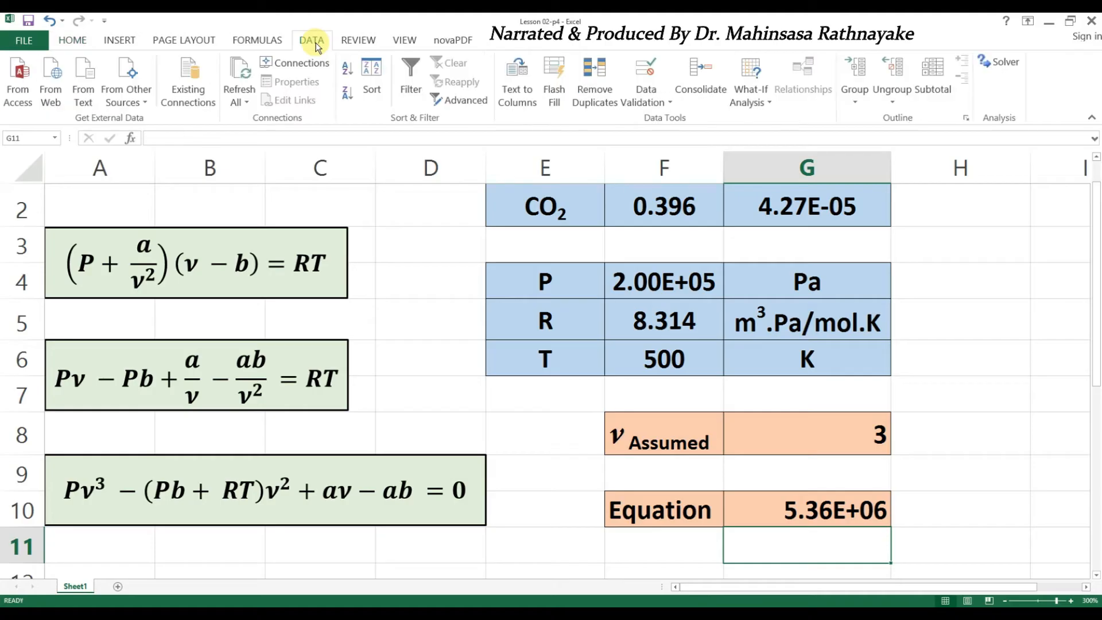
click(746, 97)
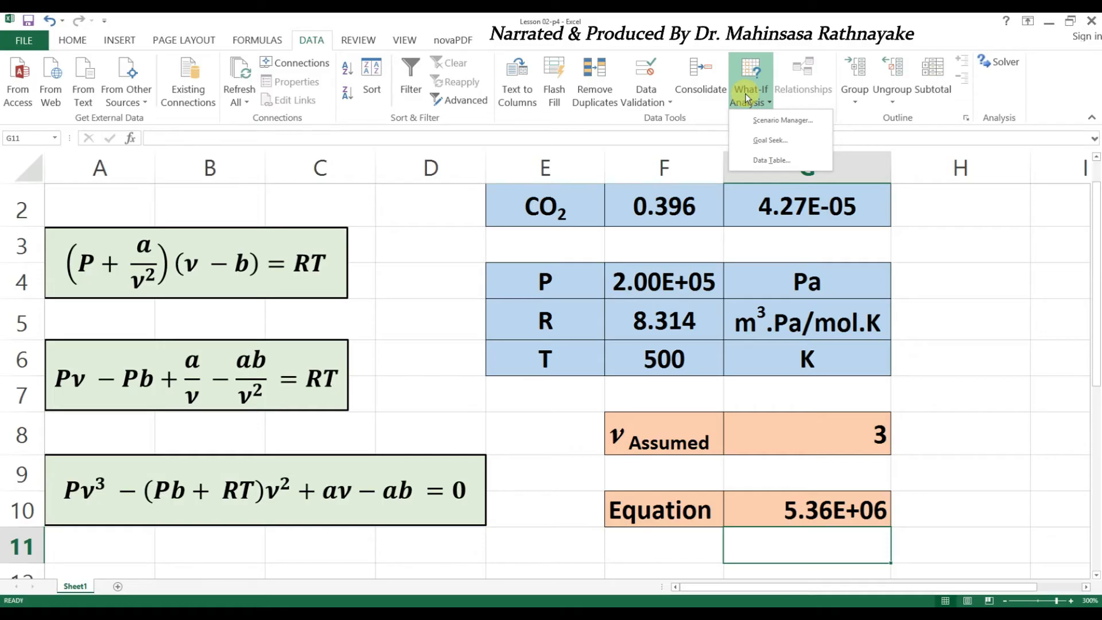
click(770, 140)
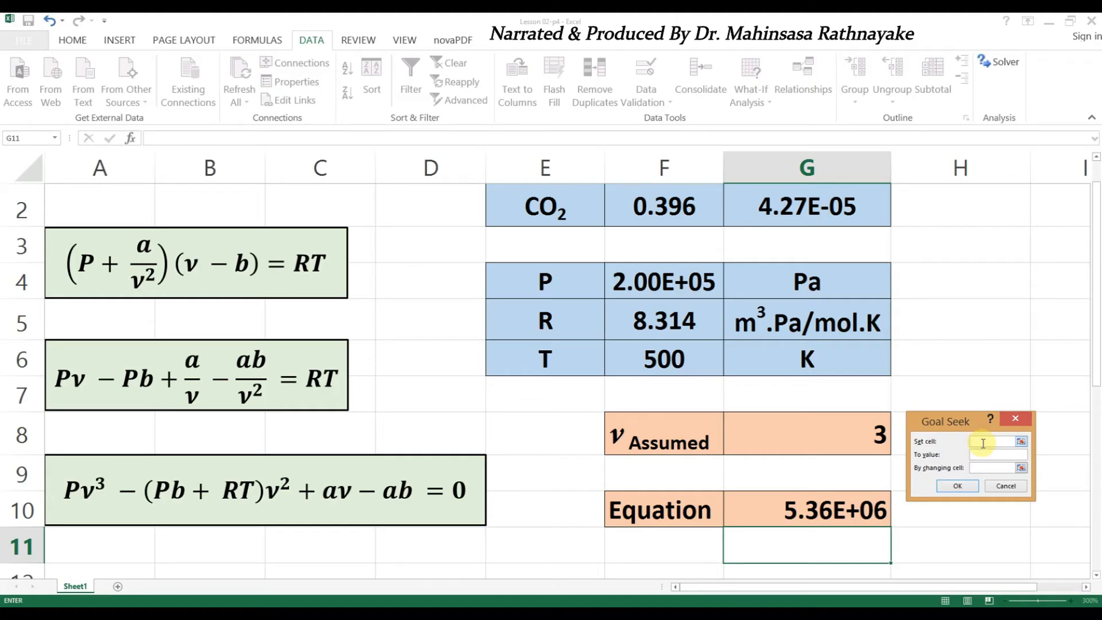
click(818, 509)
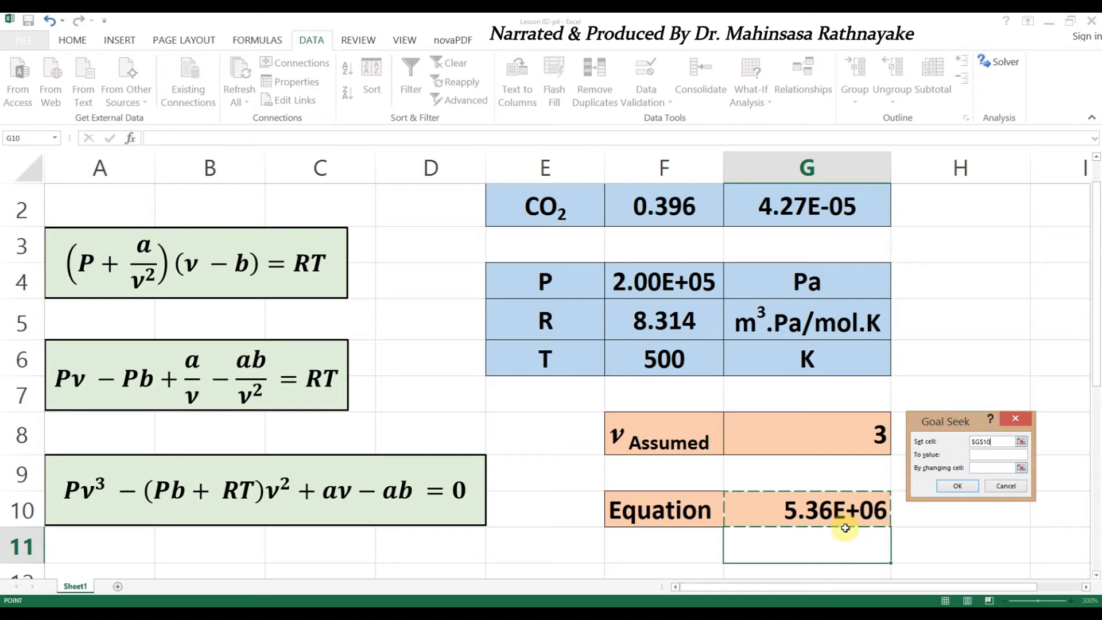
click(981, 454)
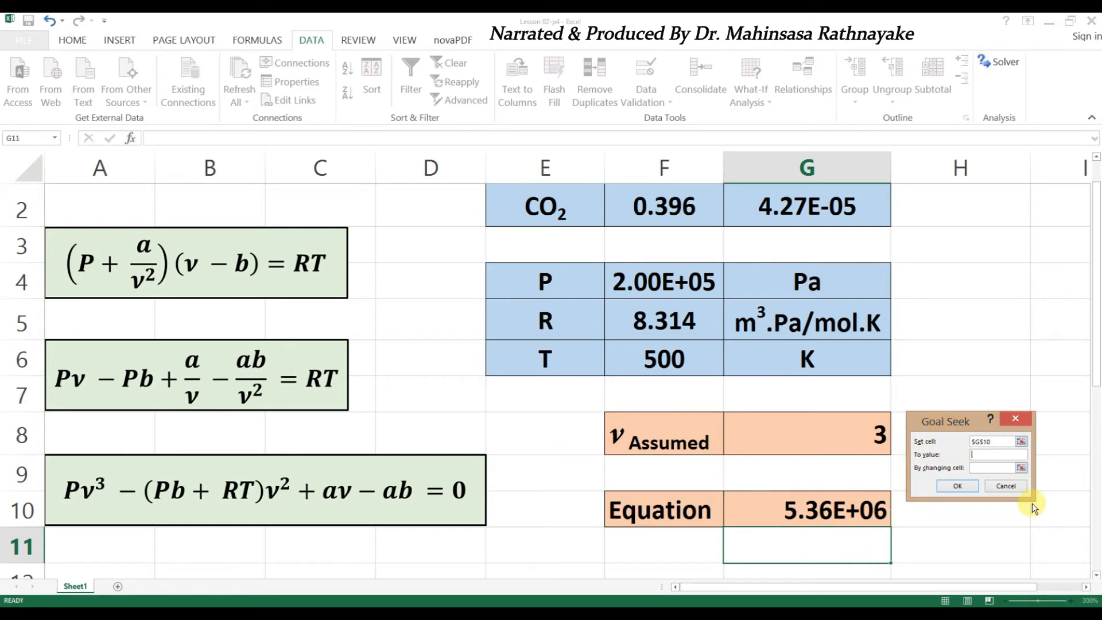
text(0)
click(982, 468)
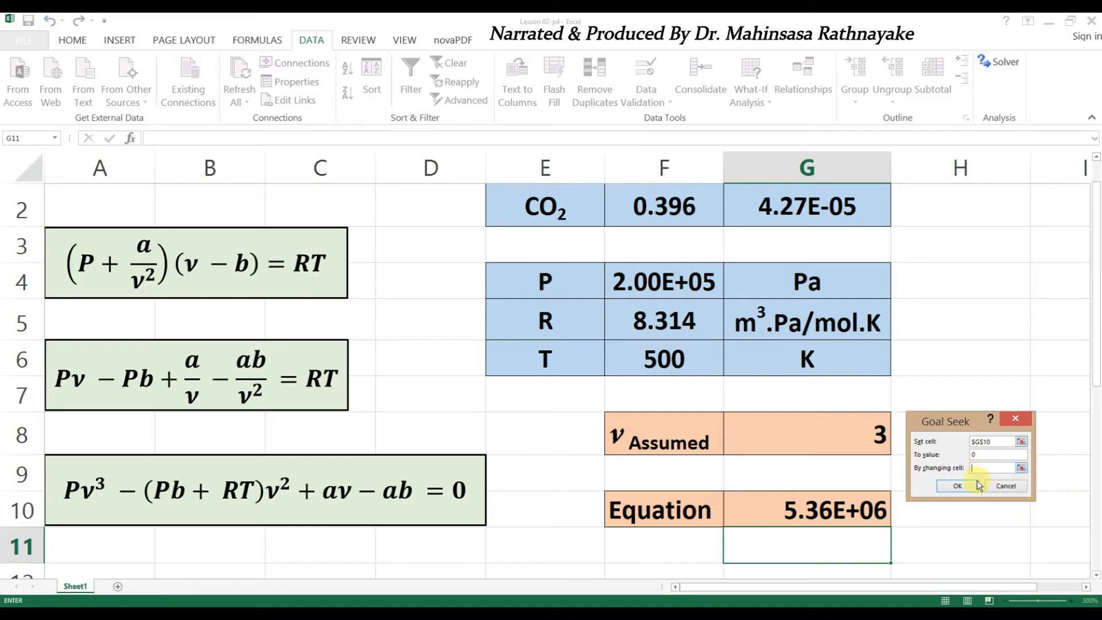
click(826, 433)
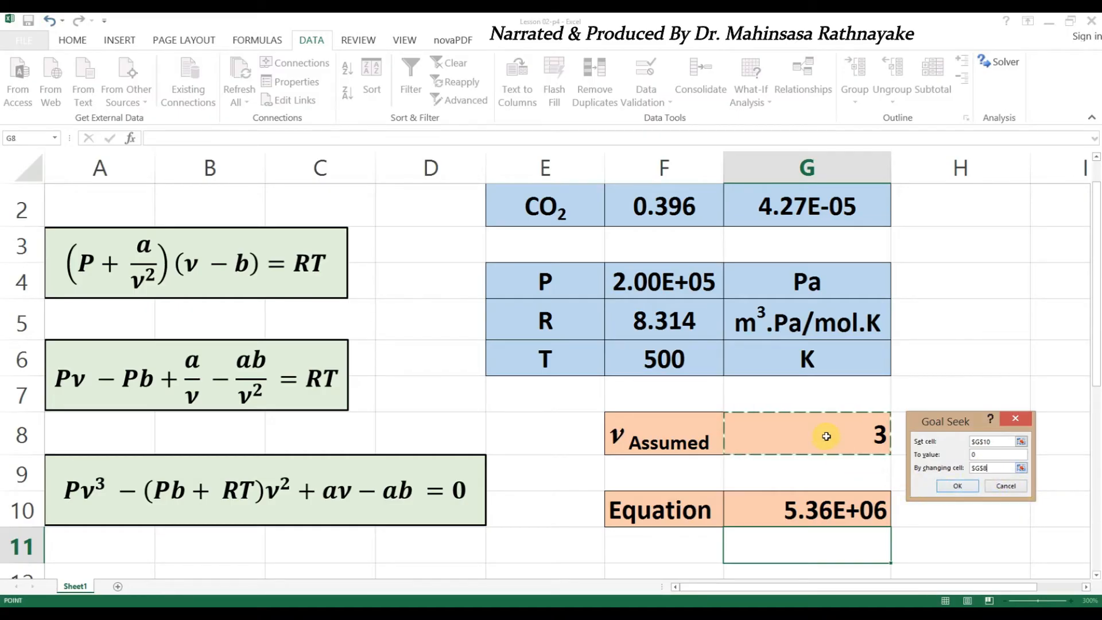
click(964, 488)
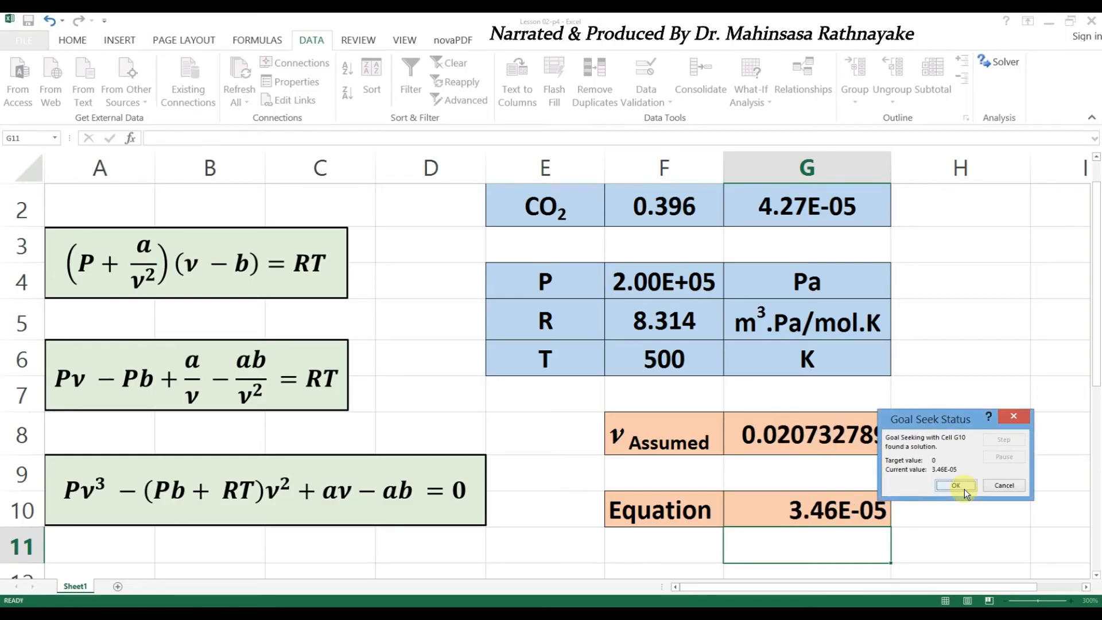
drag(963, 419, 984, 420)
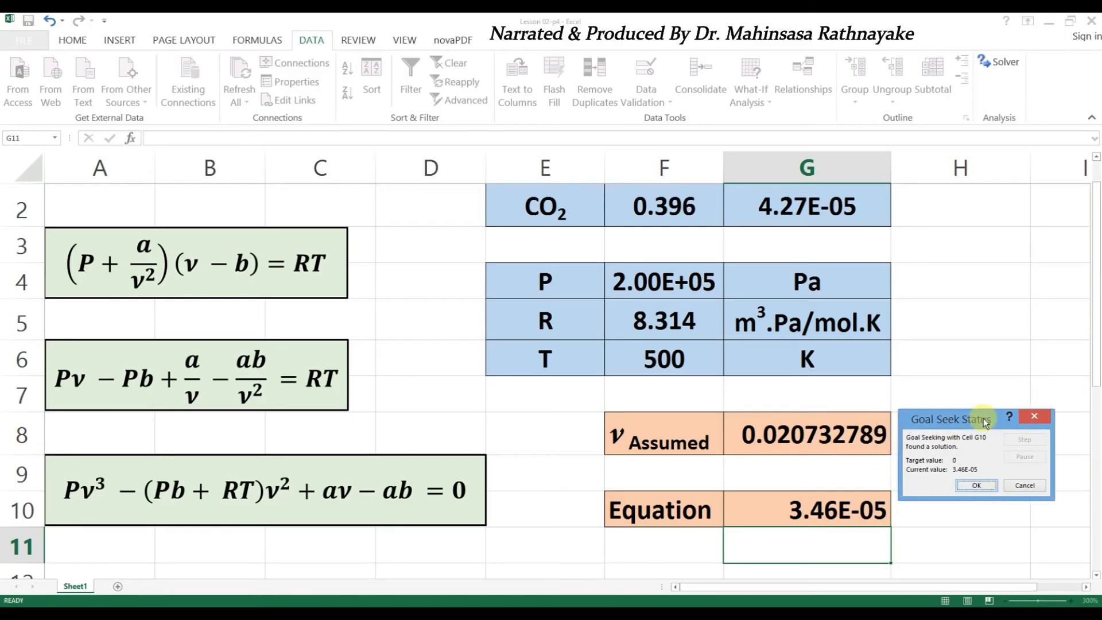
click(977, 486)
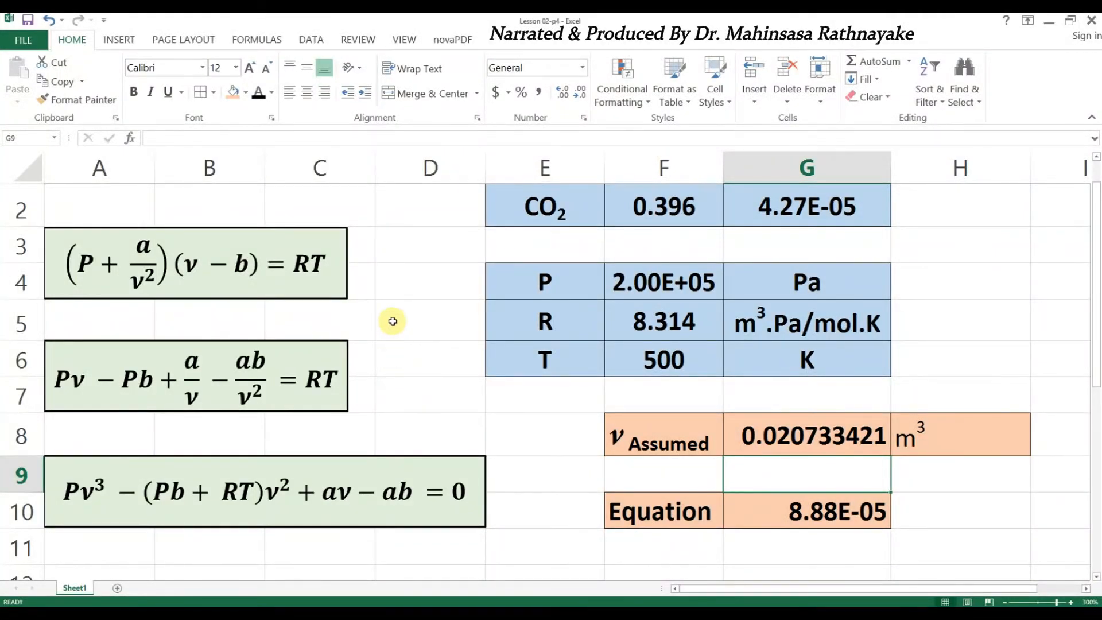
Step: Check in the Excel options whether the Solver Add-in is among the active application add-ins, and close the options
click(304, 38)
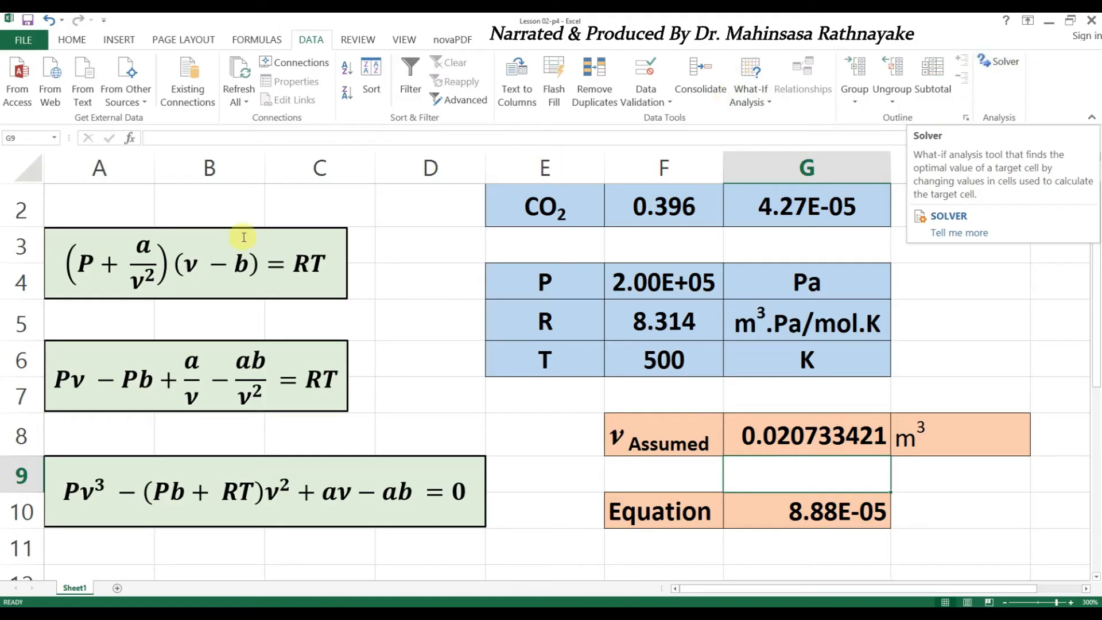
click(19, 41)
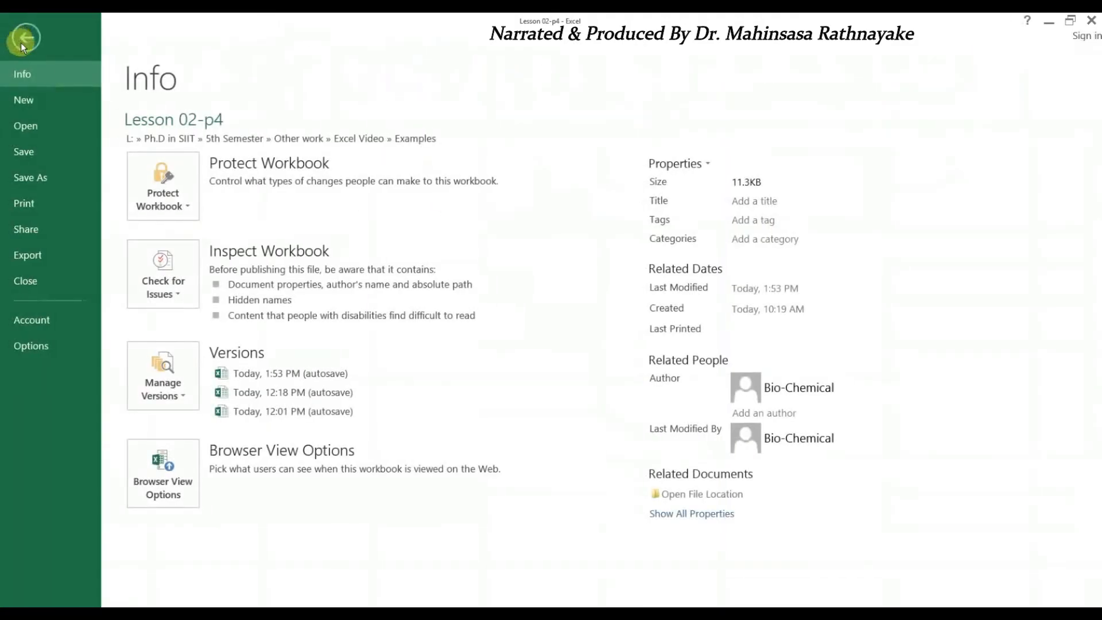
click(33, 351)
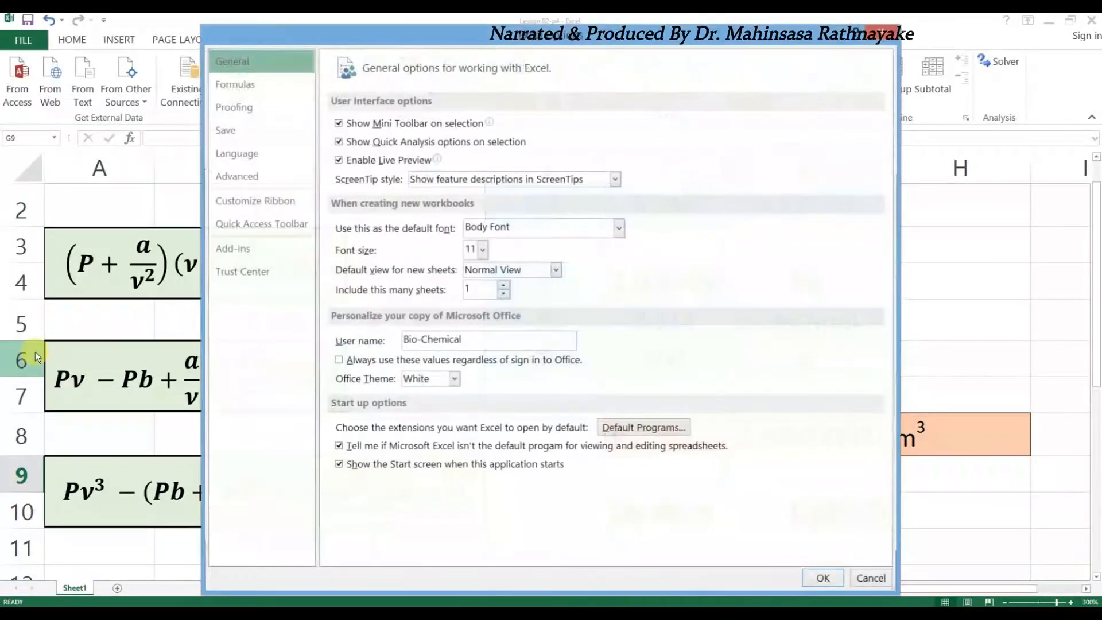
click(244, 248)
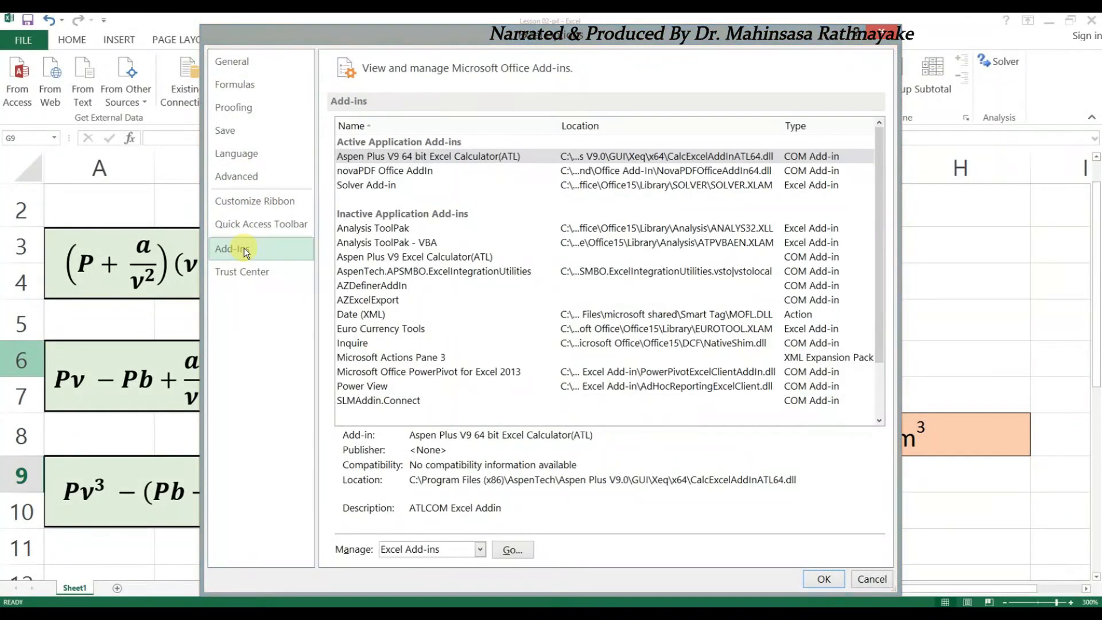
click(357, 186)
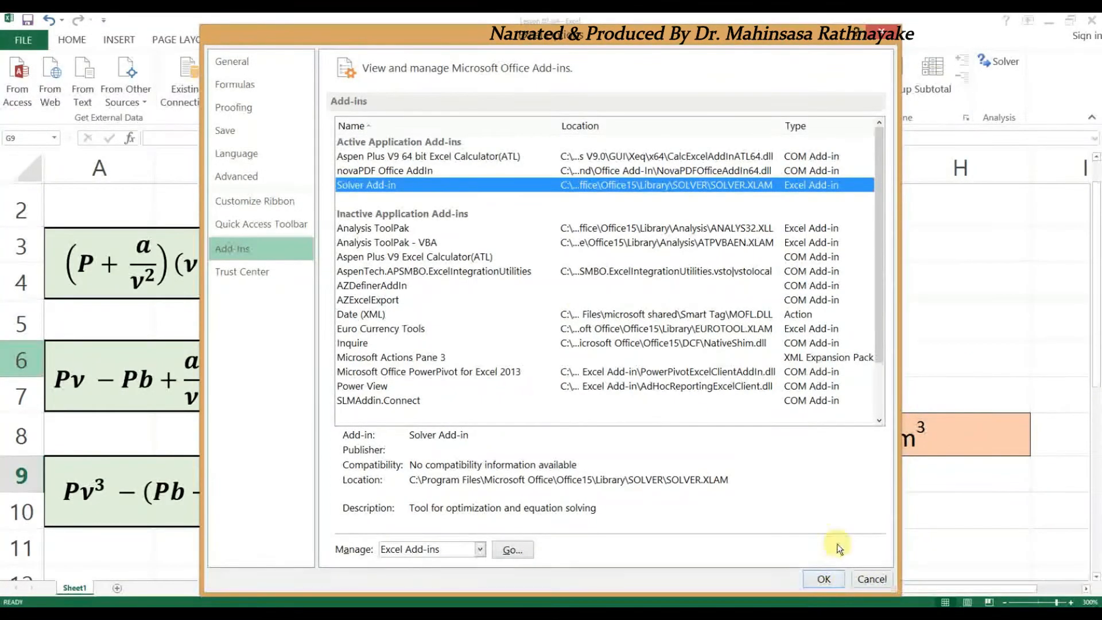
click(882, 39)
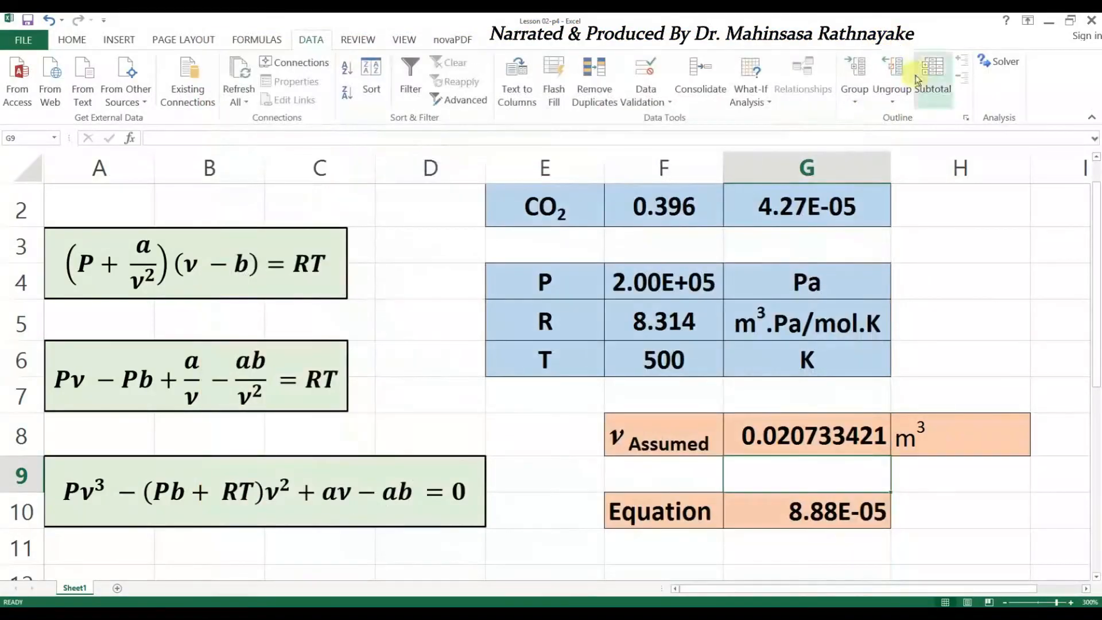
Step: Run Solver to bring the equation in G10 to a value of 0 by changing G8, and keep the Solver solution
click(994, 60)
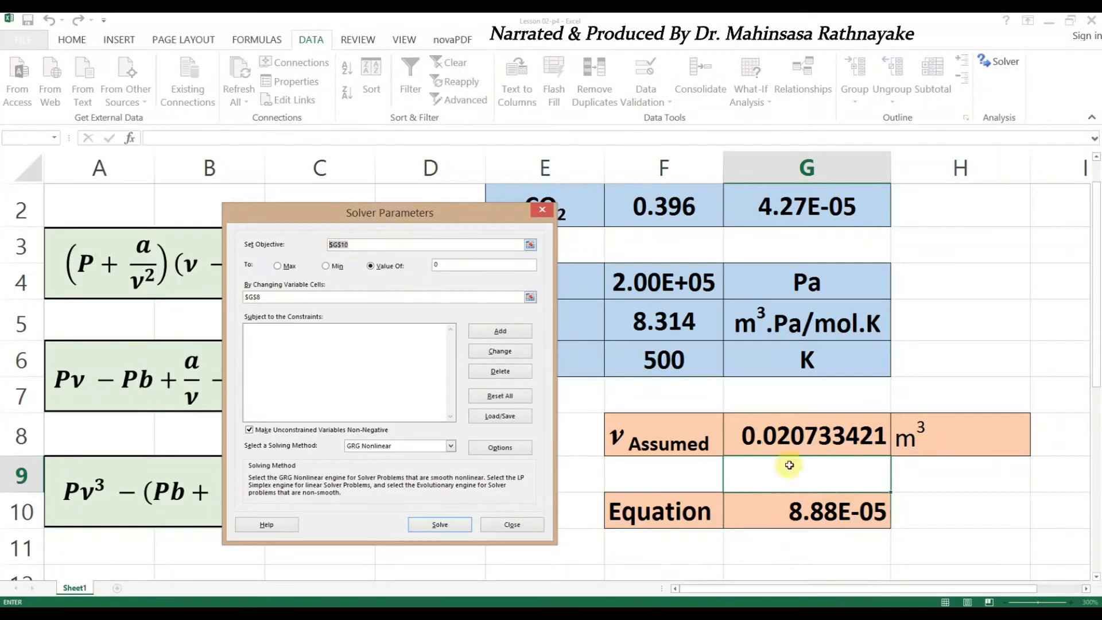
click(795, 512)
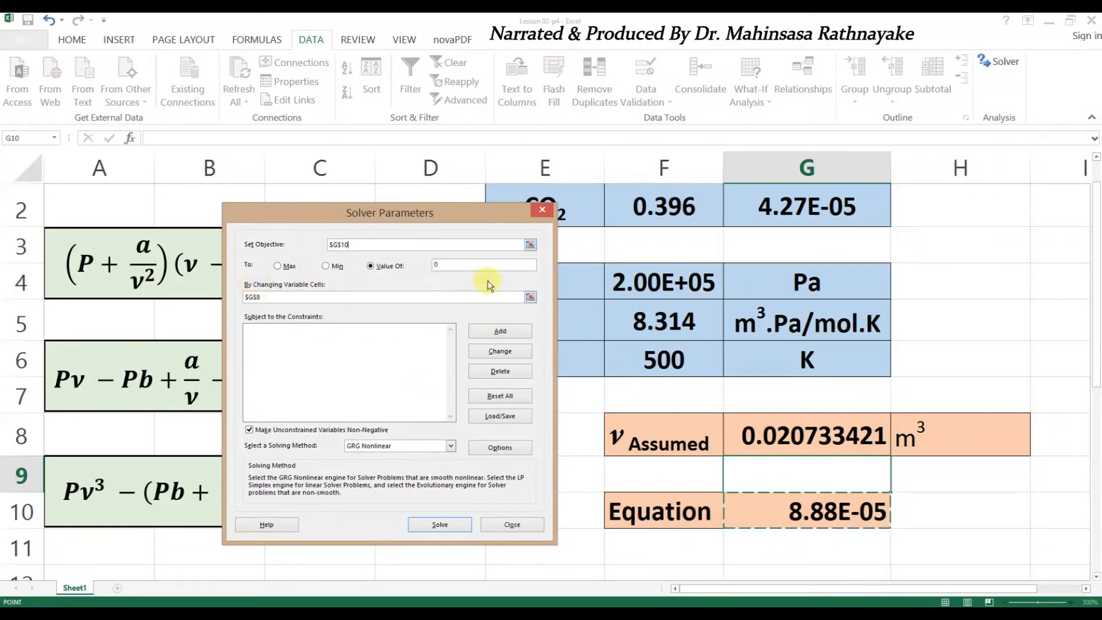
click(433, 266)
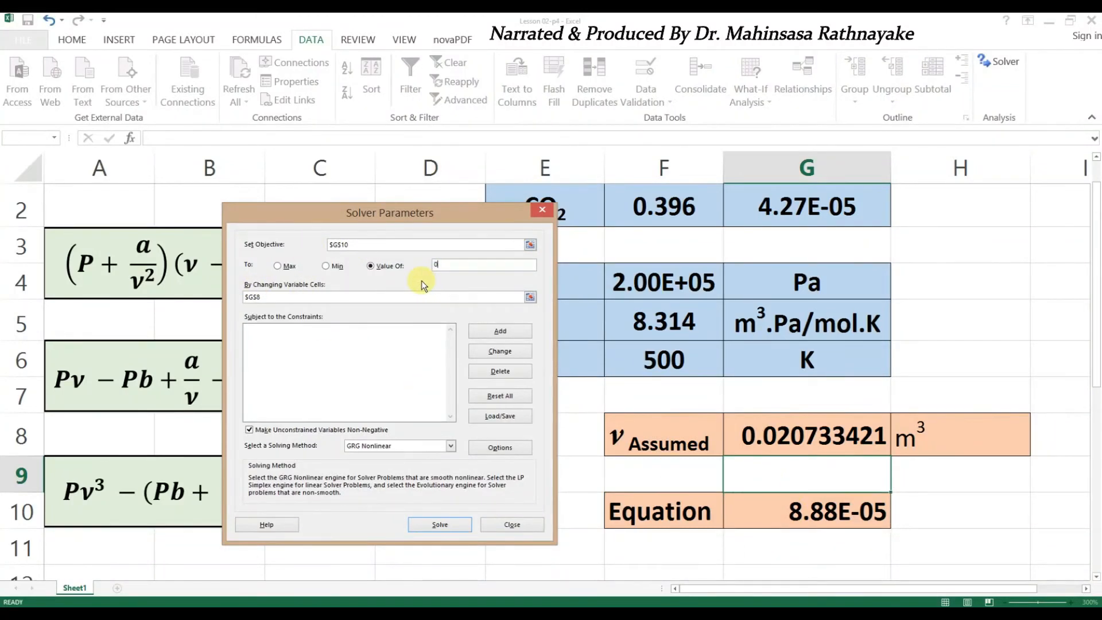
drag(334, 299, 192, 306)
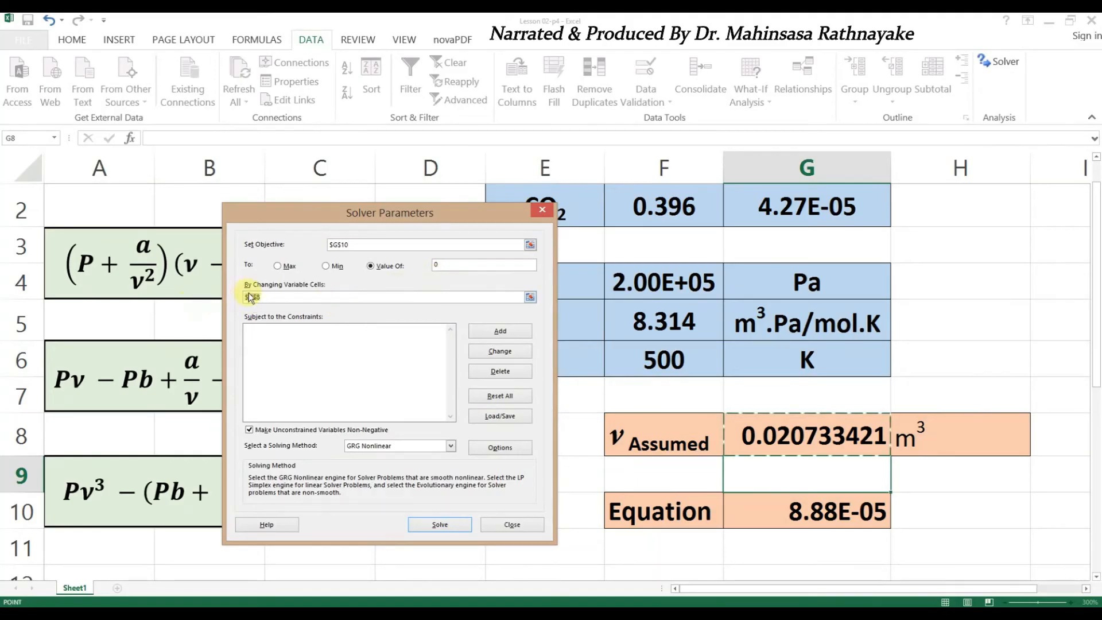
click(844, 439)
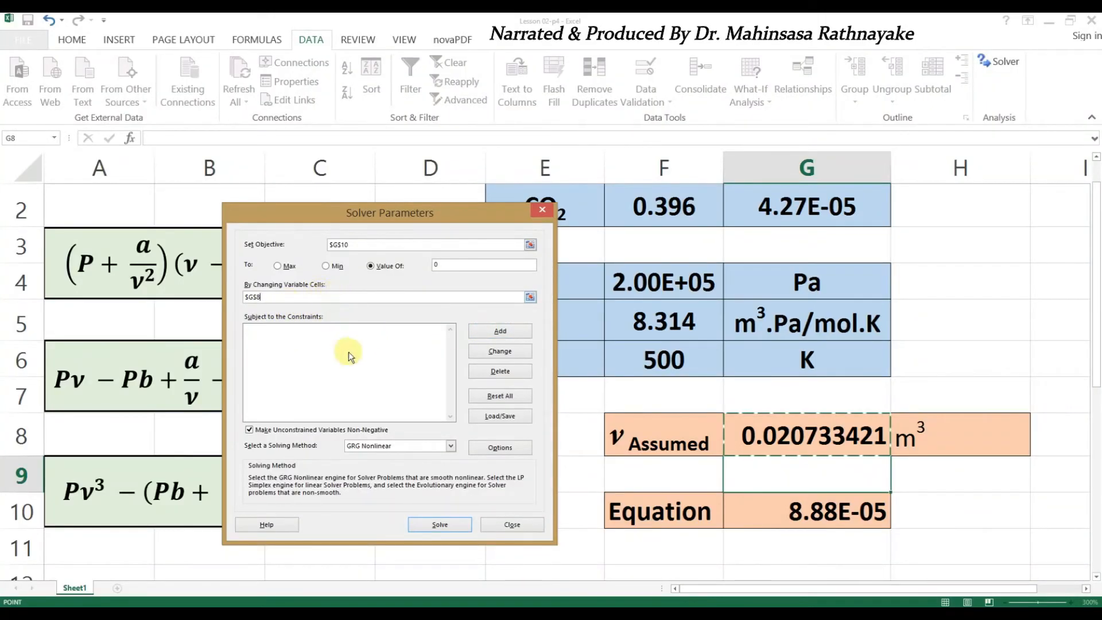
click(431, 526)
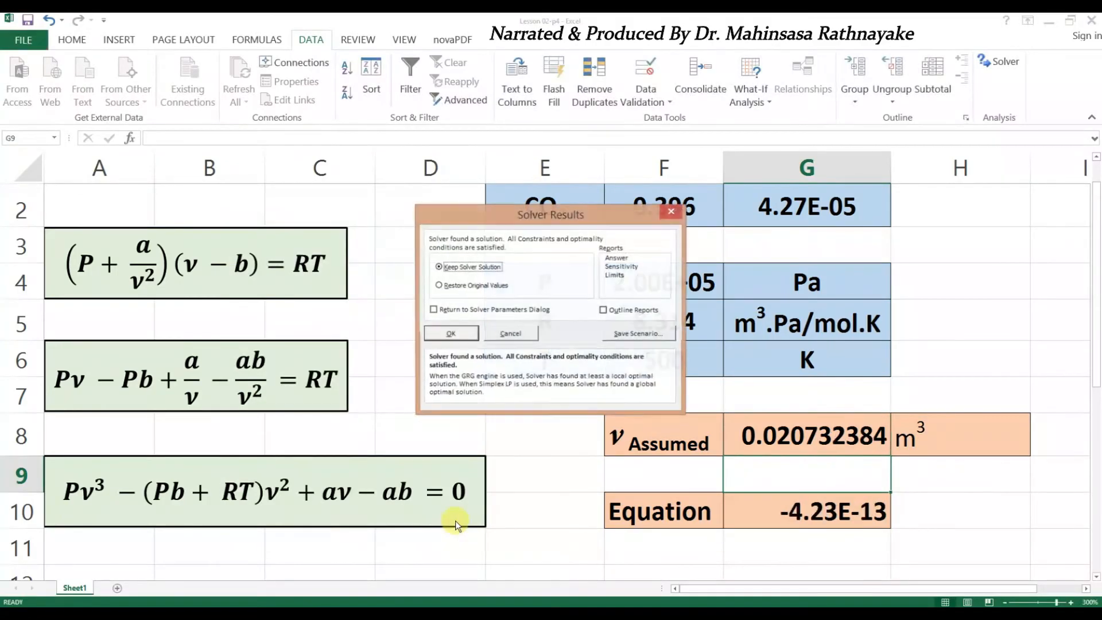
click(464, 336)
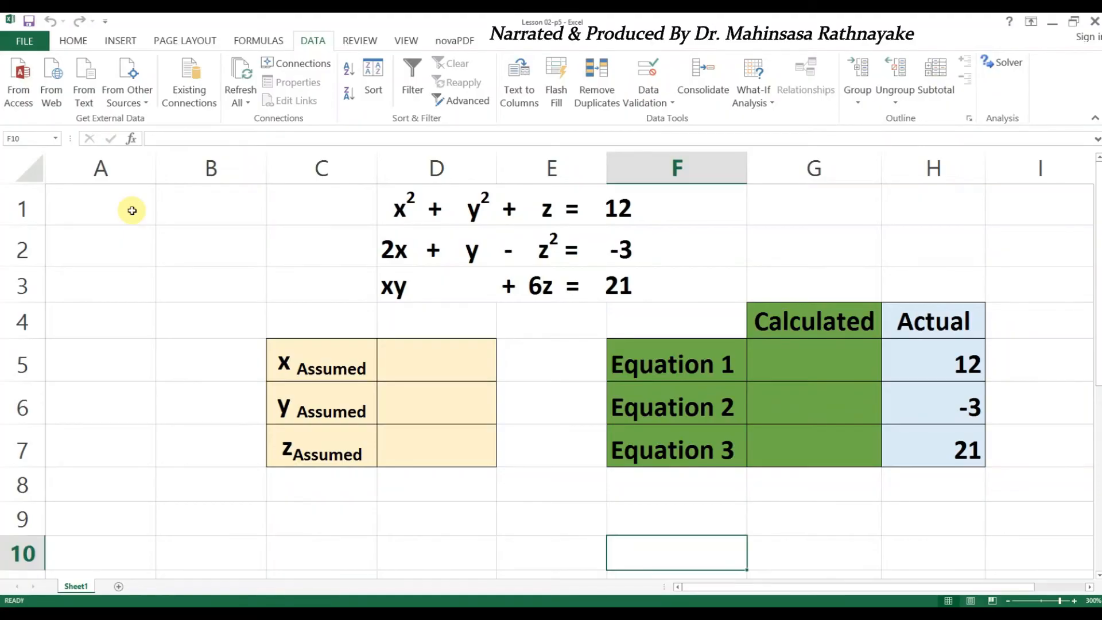
Step: Fill the assumed x, y and z values in D5:D7 with the initial guesses 1, 5 and 3
click(112, 208)
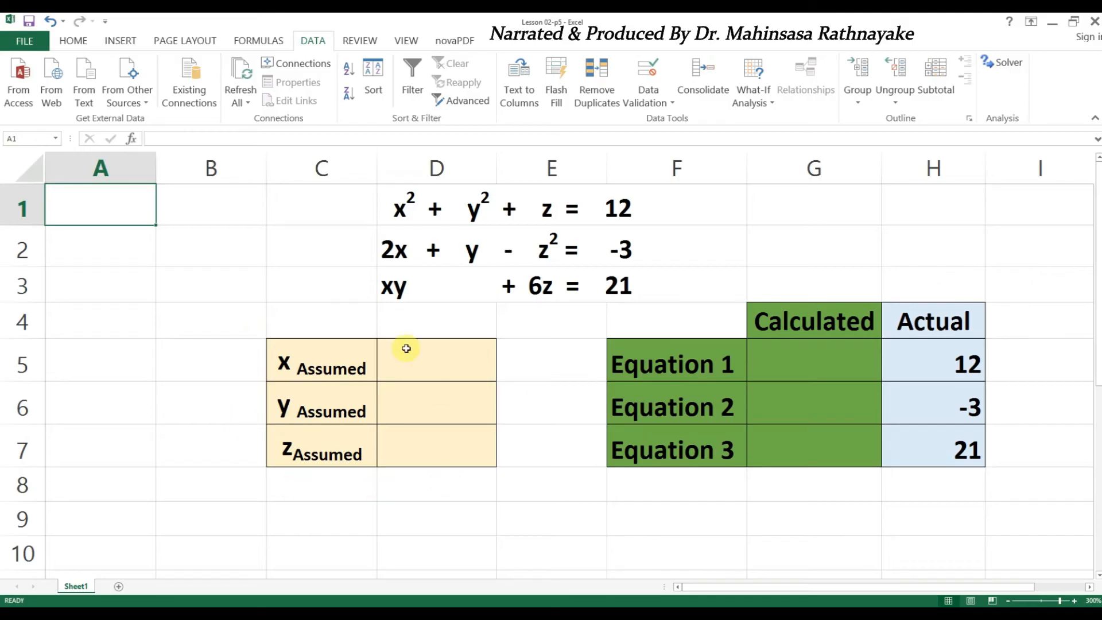
click(446, 363)
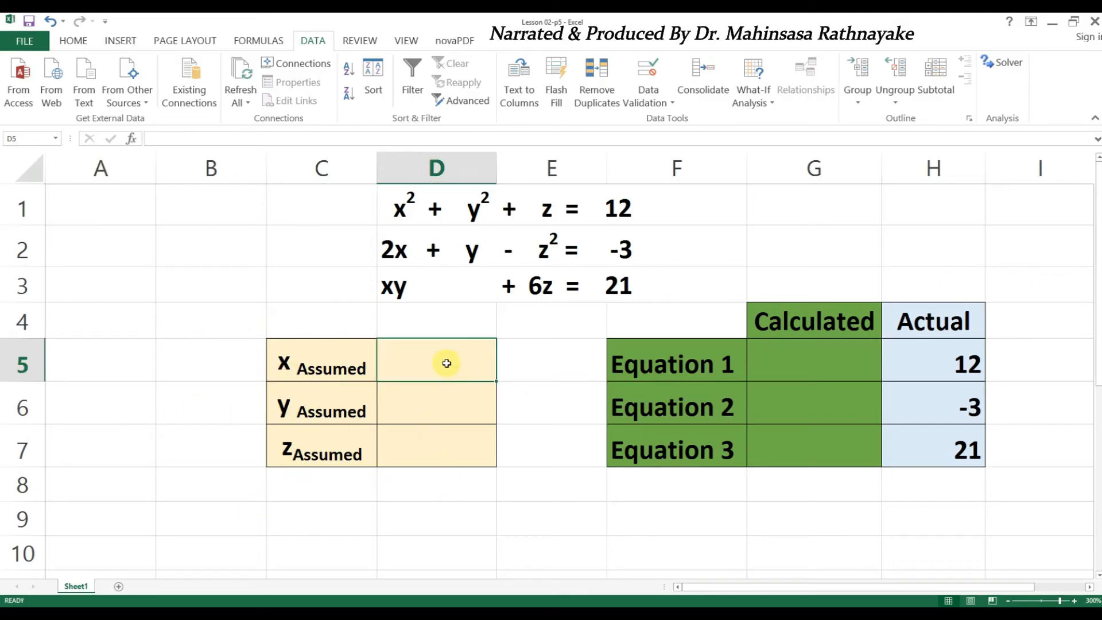
text(1)
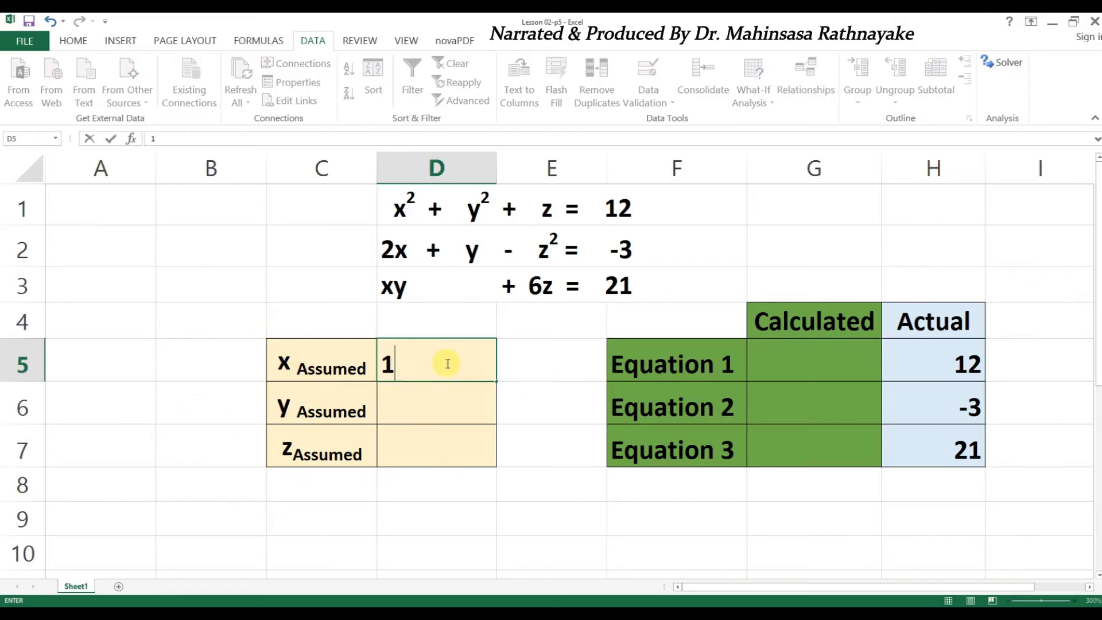
click(436, 393)
text(5)
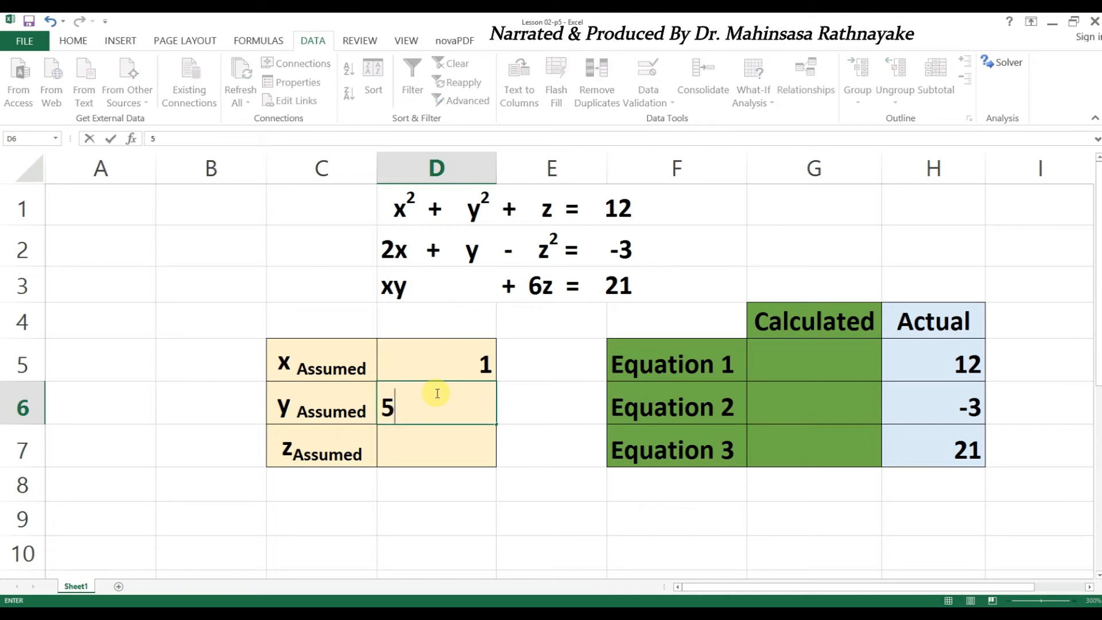
click(447, 457)
key(Return)
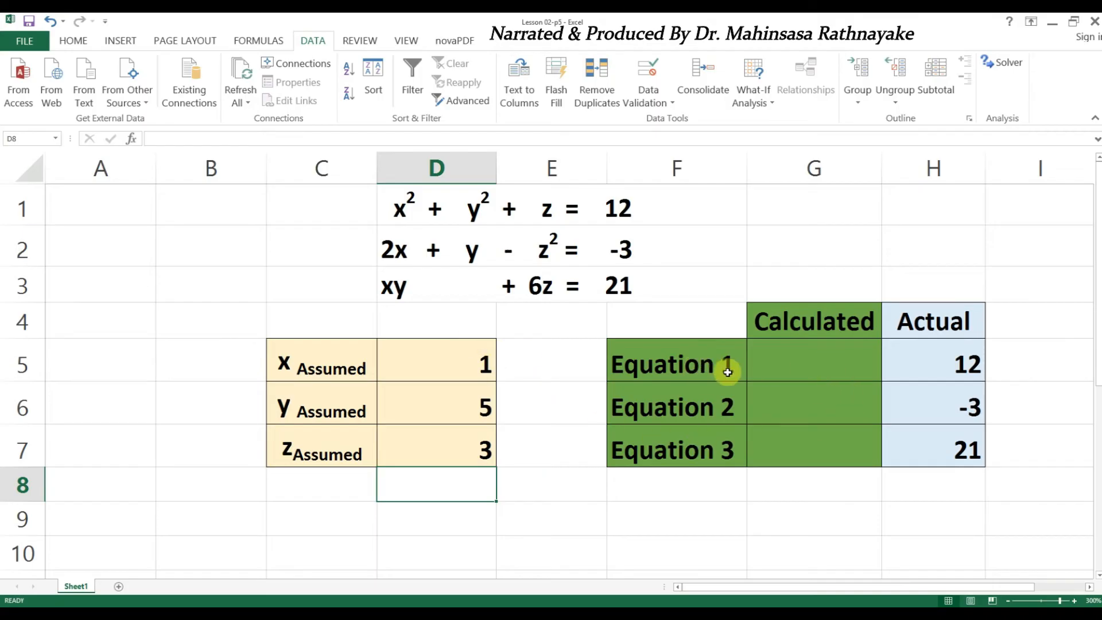
Step: Calculate Equation 1 in G5 from the assumed values with the formula =D5^2+D6^2+D7
click(809, 363)
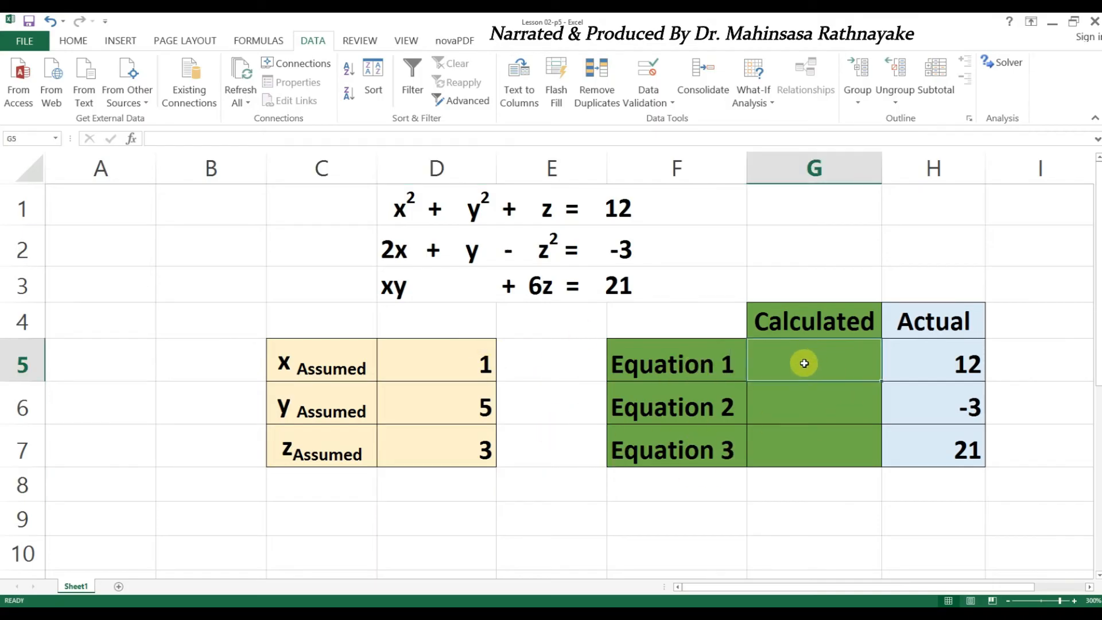
text(=)
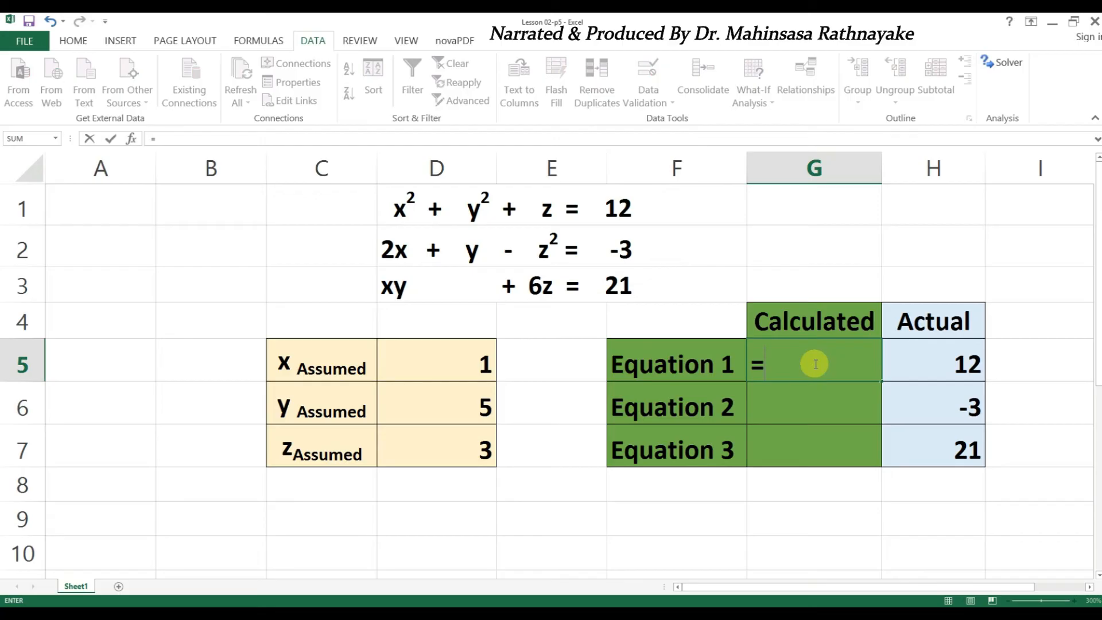
click(487, 360)
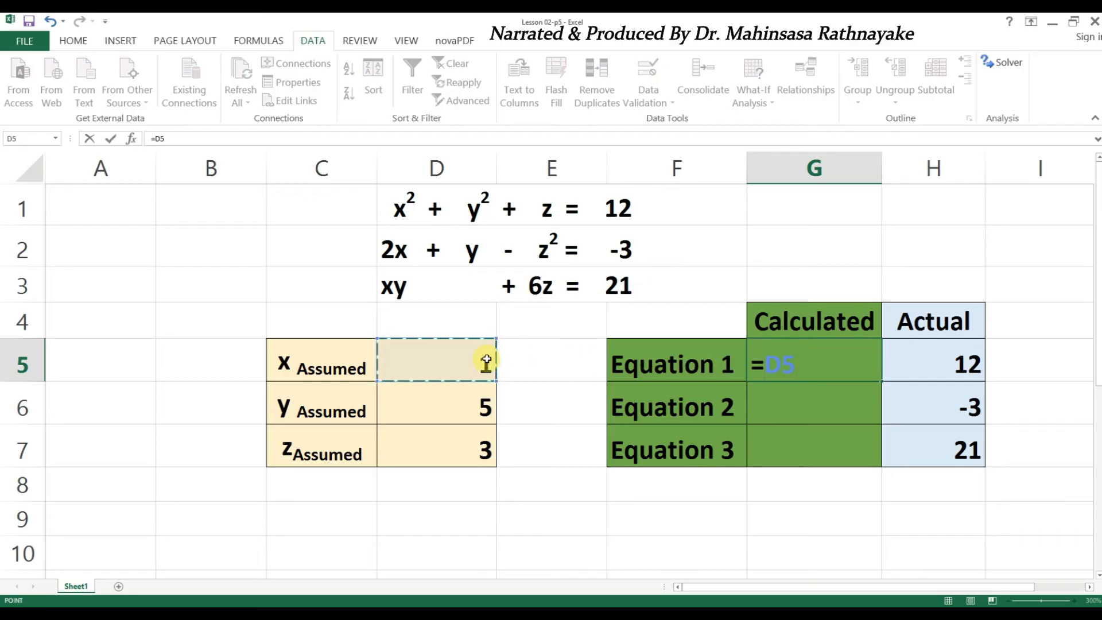
text(^)
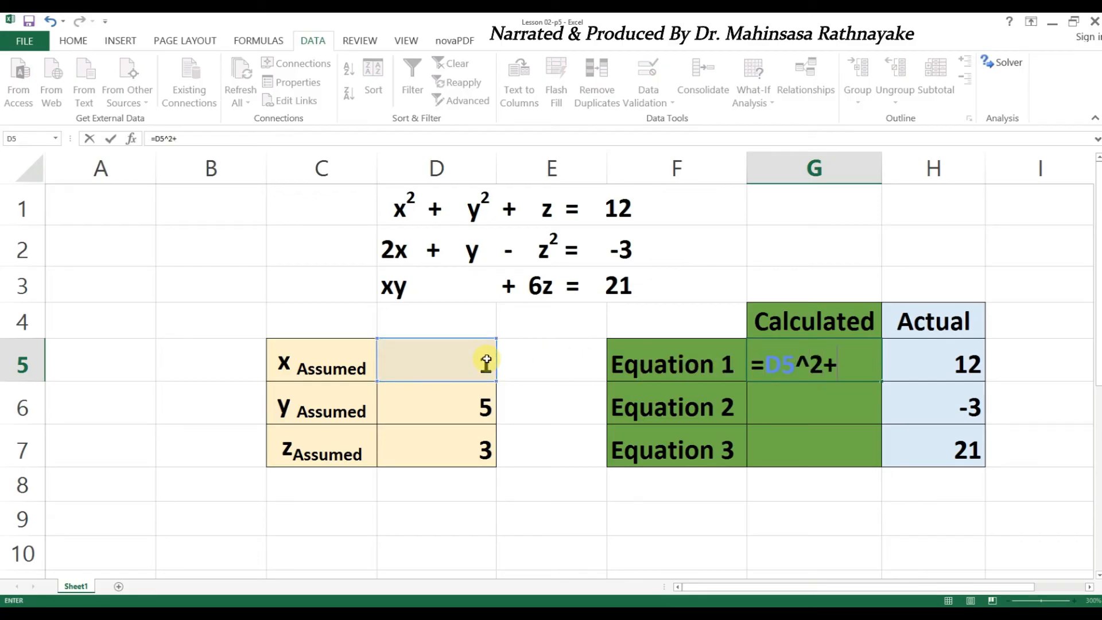
text(2+)
click(465, 405)
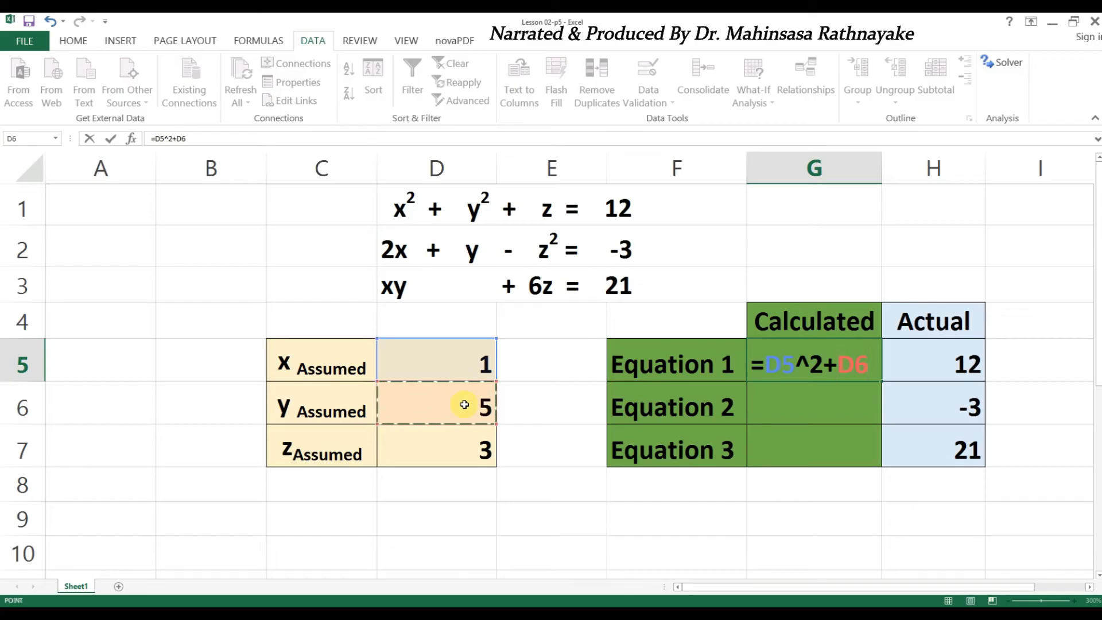
text(^2+)
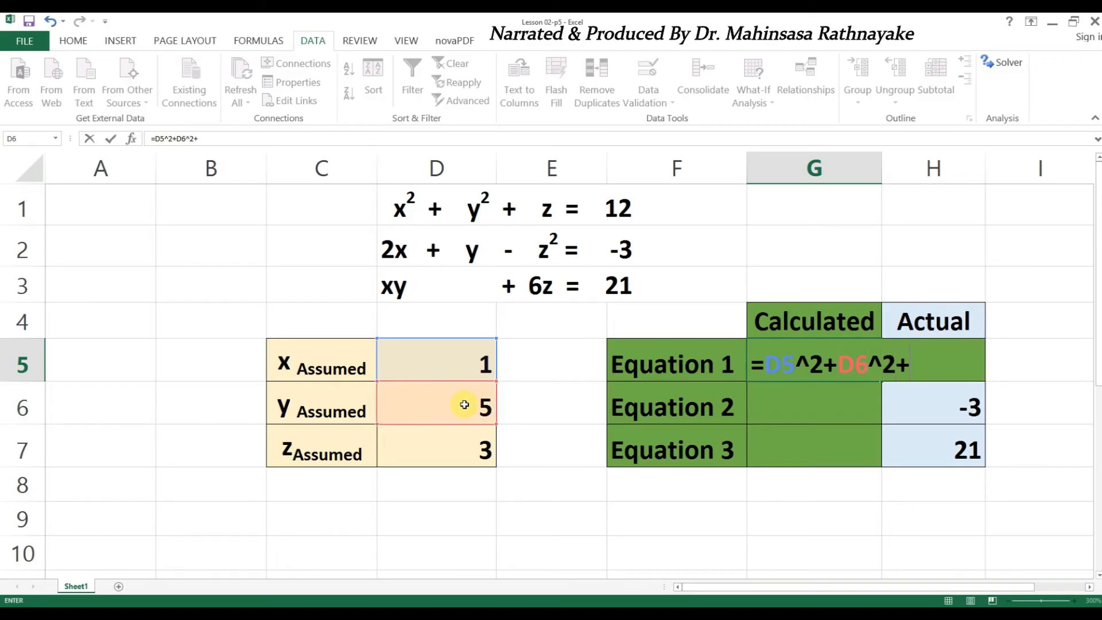
click(442, 457)
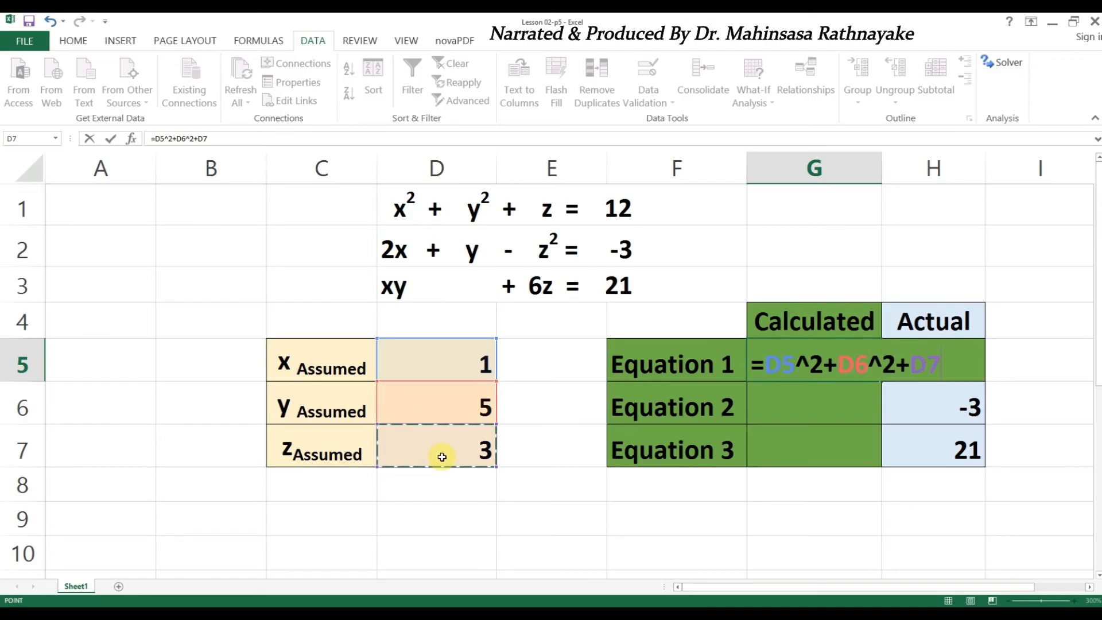
key(Return)
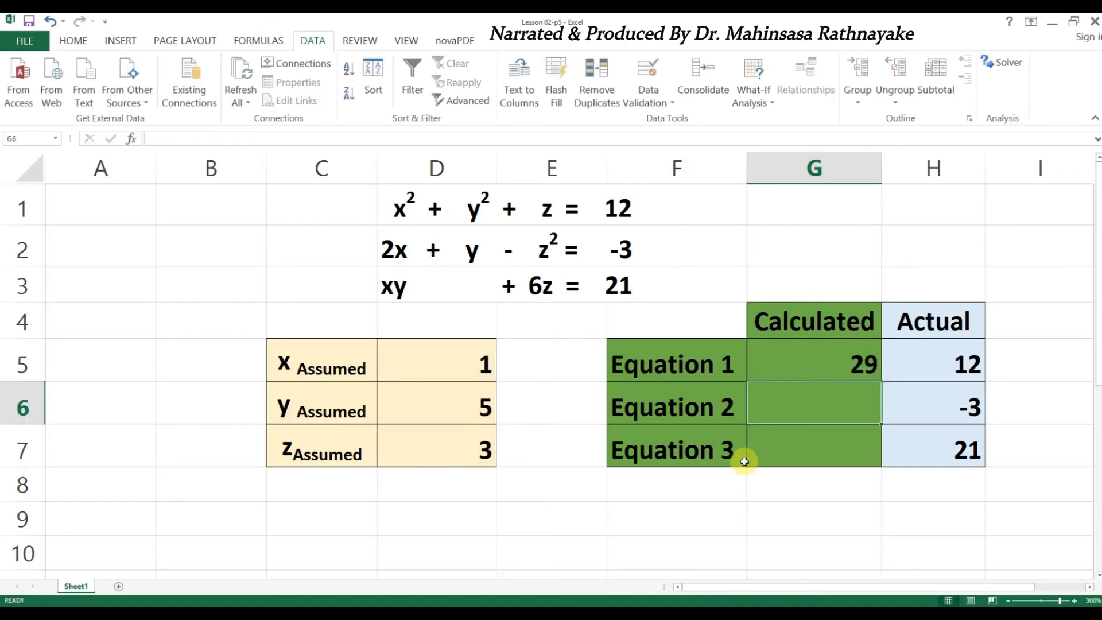
Step: Calculate Equation 2 in G6 from the assumed values with the formula =2*D5+D6-D7^2
text(=)
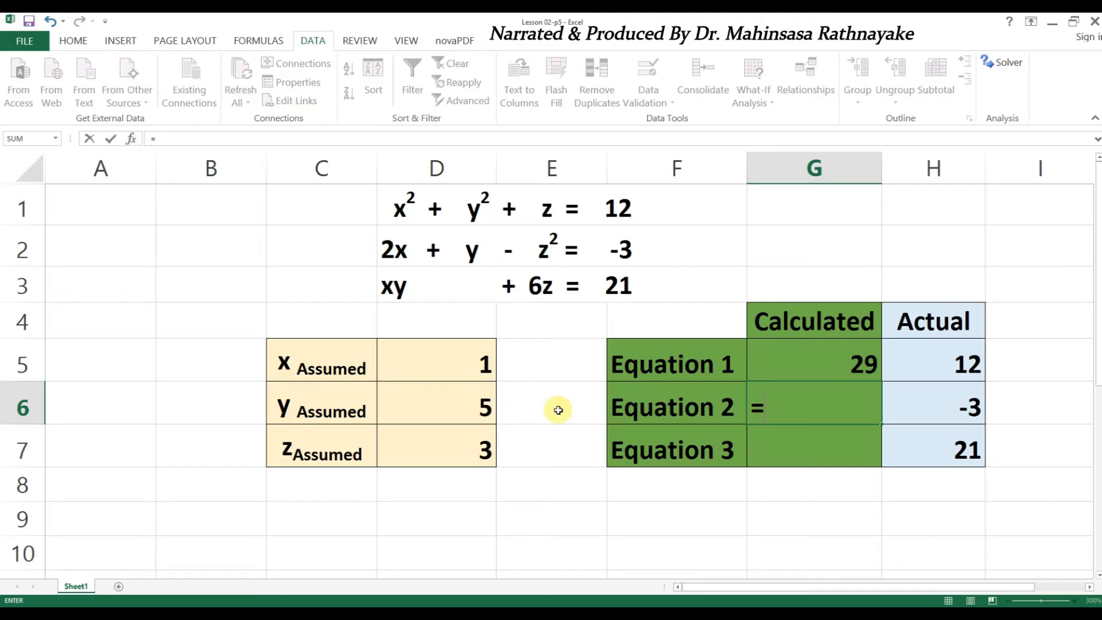
text(2*)
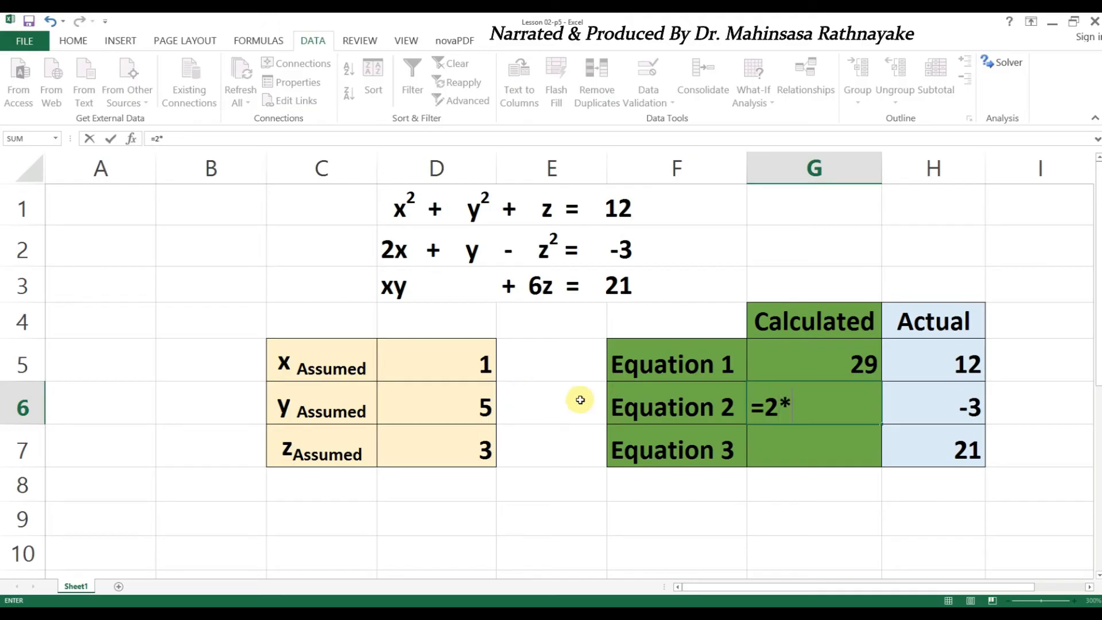
click(456, 356)
text(+)
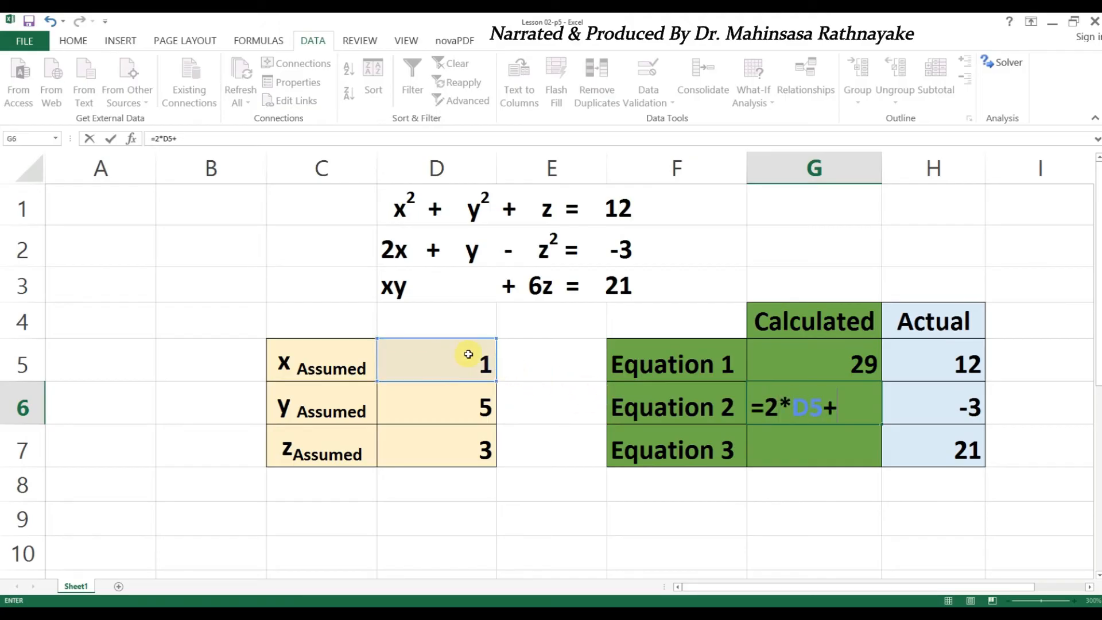
click(476, 414)
text(-)
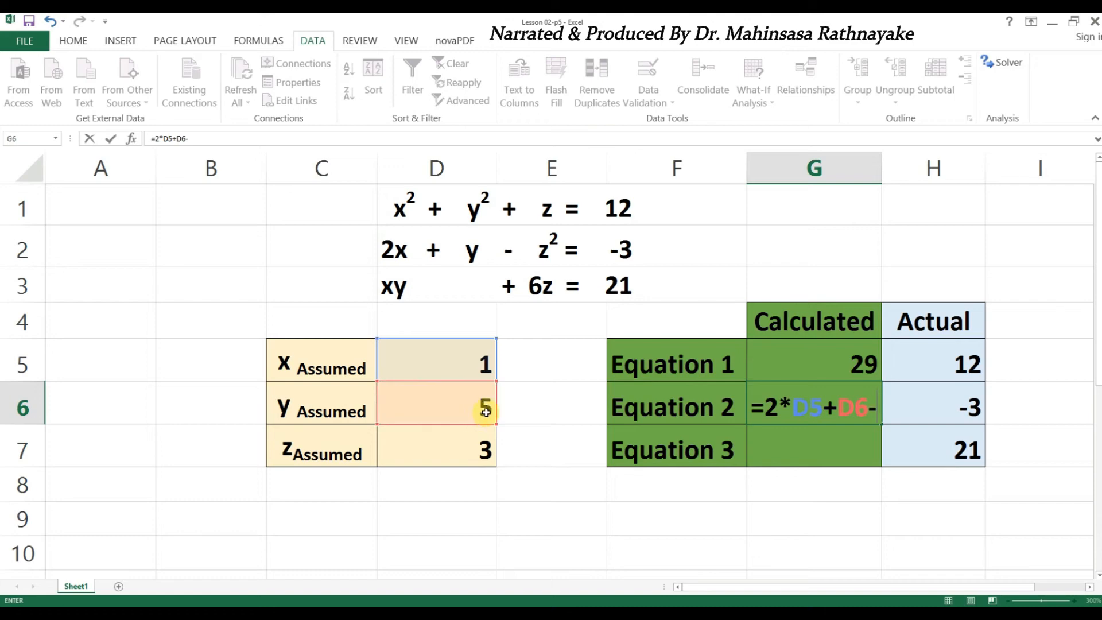
click(454, 457)
text(^)
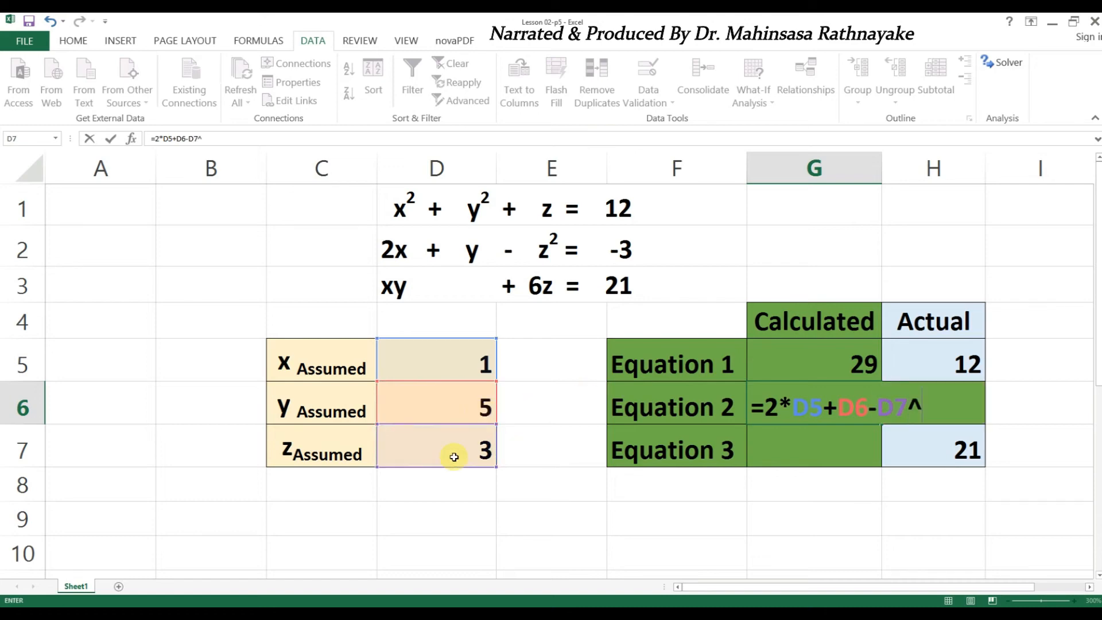
text(2)
key(Return)
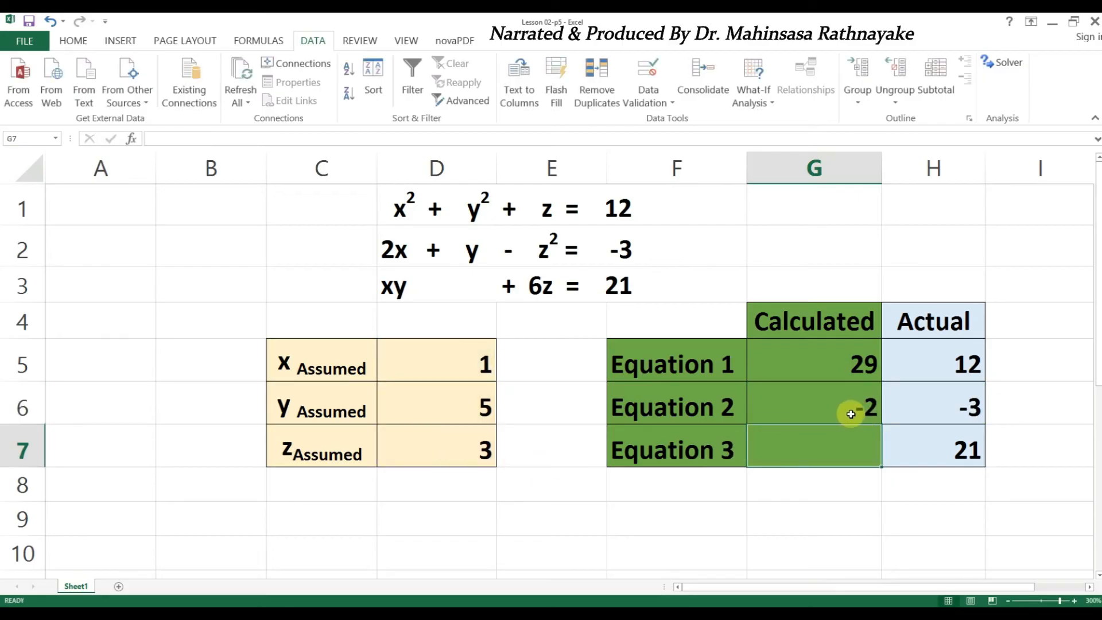
Step: Calculate Equation 3 in G7 from the assumed values with the formula =D5*D6+6*D7
text(=)
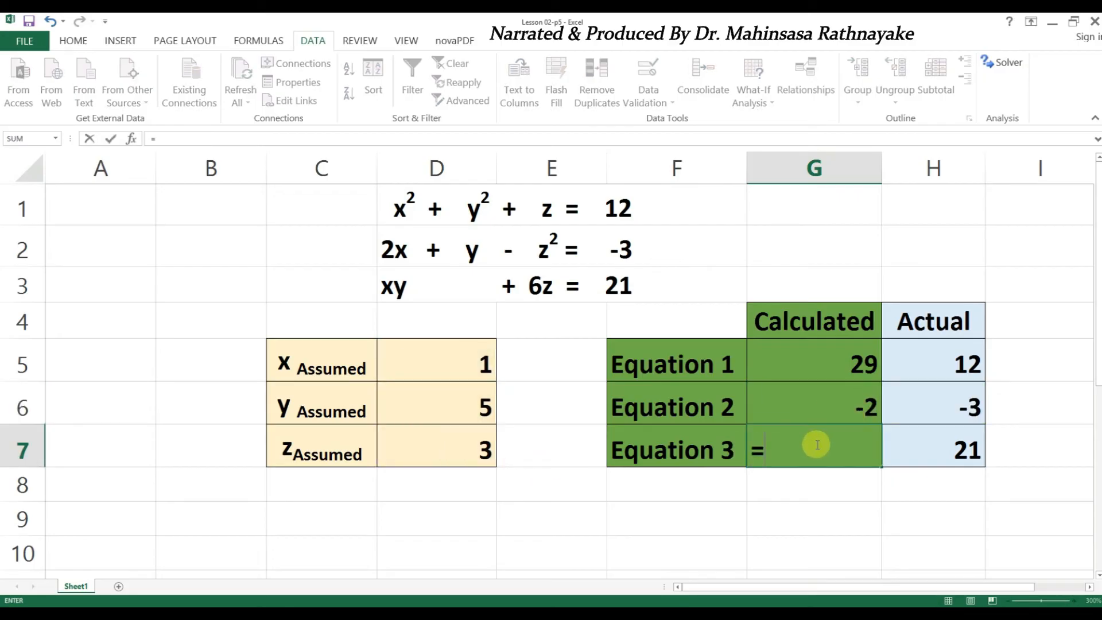
click(426, 363)
text(*)
click(427, 393)
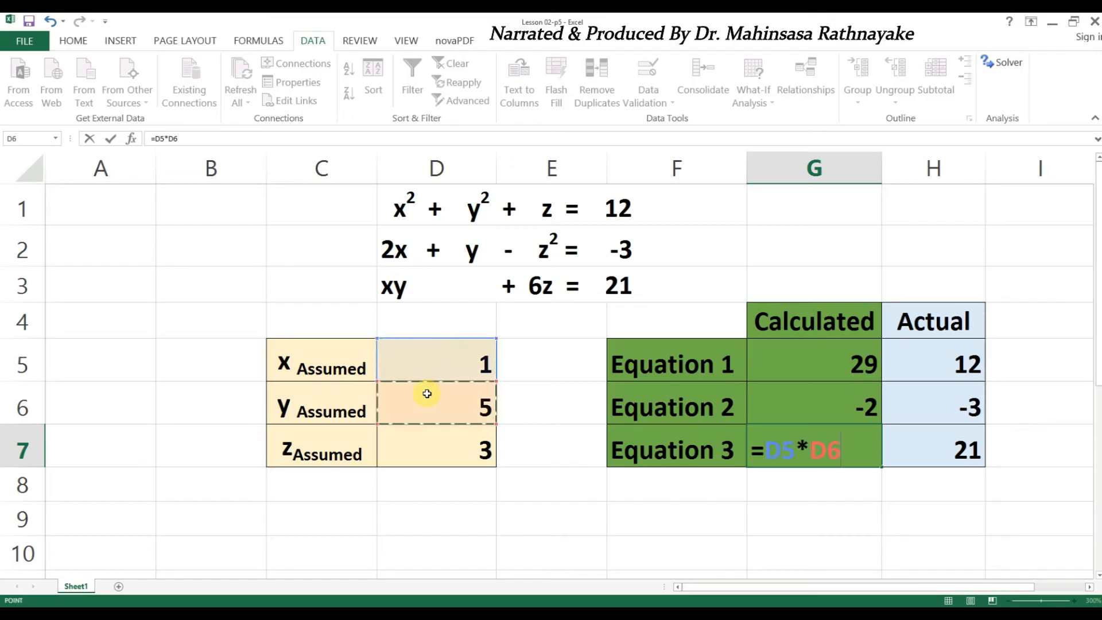
text(+)
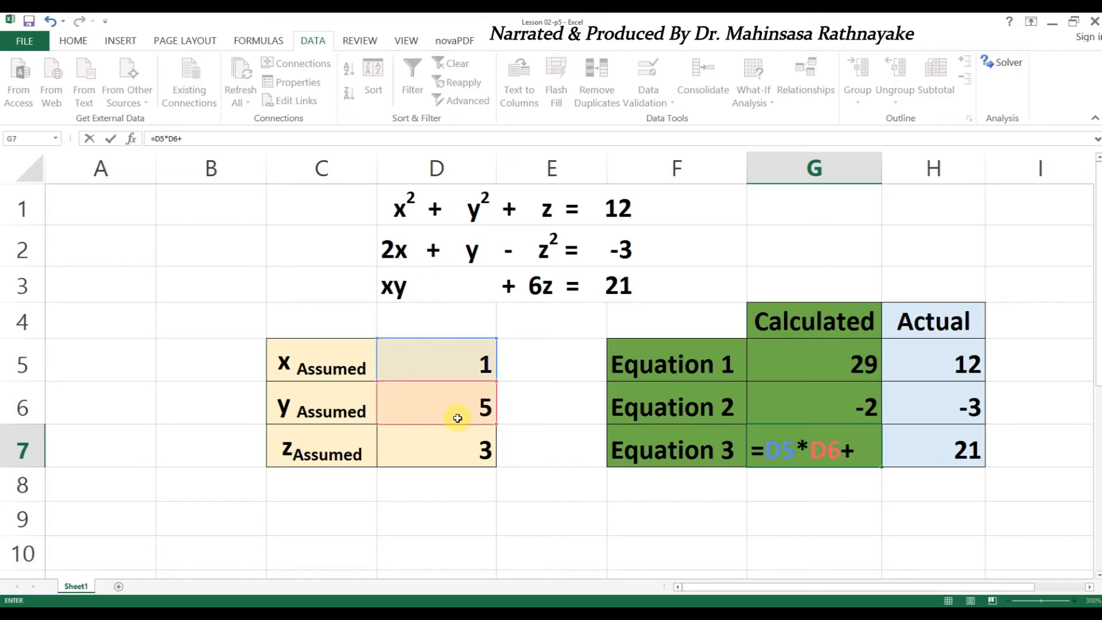
text(6*)
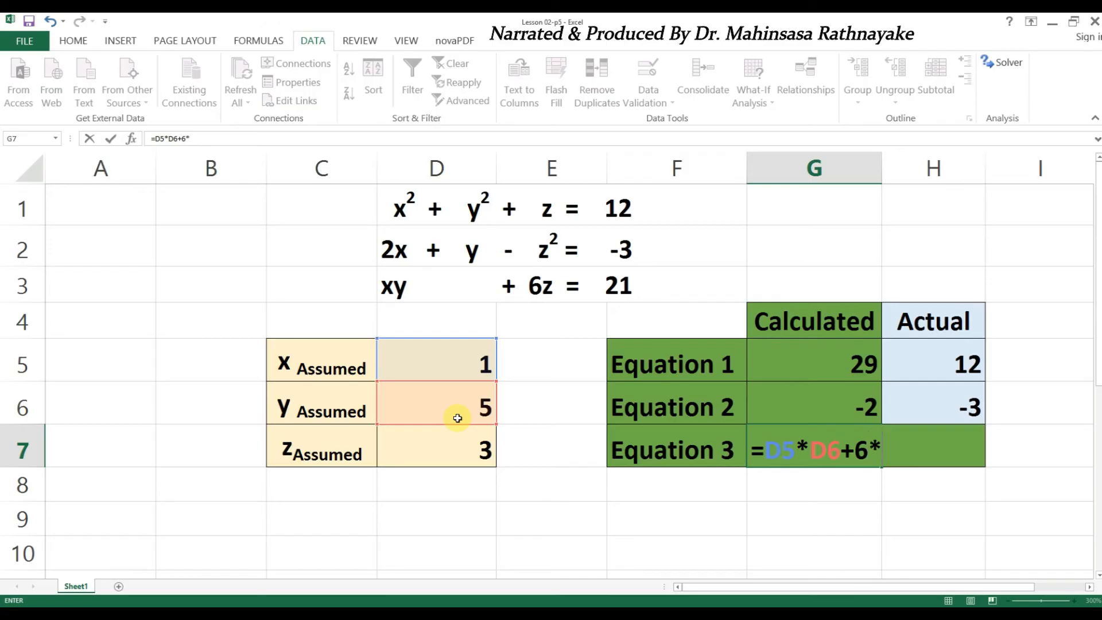
click(469, 455)
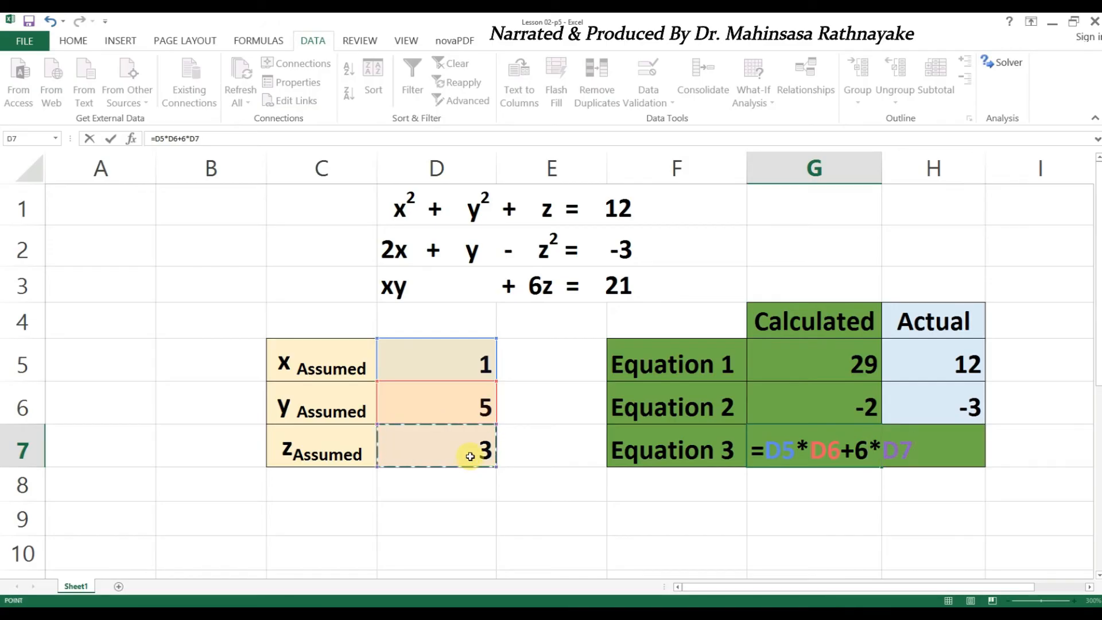
key(Return)
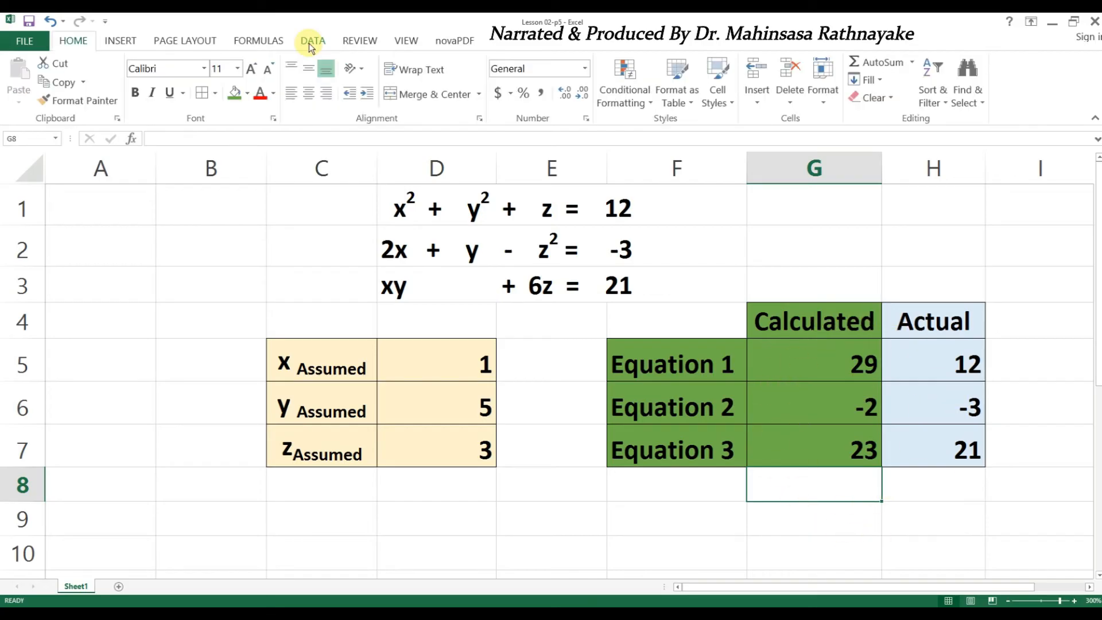
Step: Set up Solver with objective G5 at a value of 12 and D5:D7 as the changing variable cells
click(311, 47)
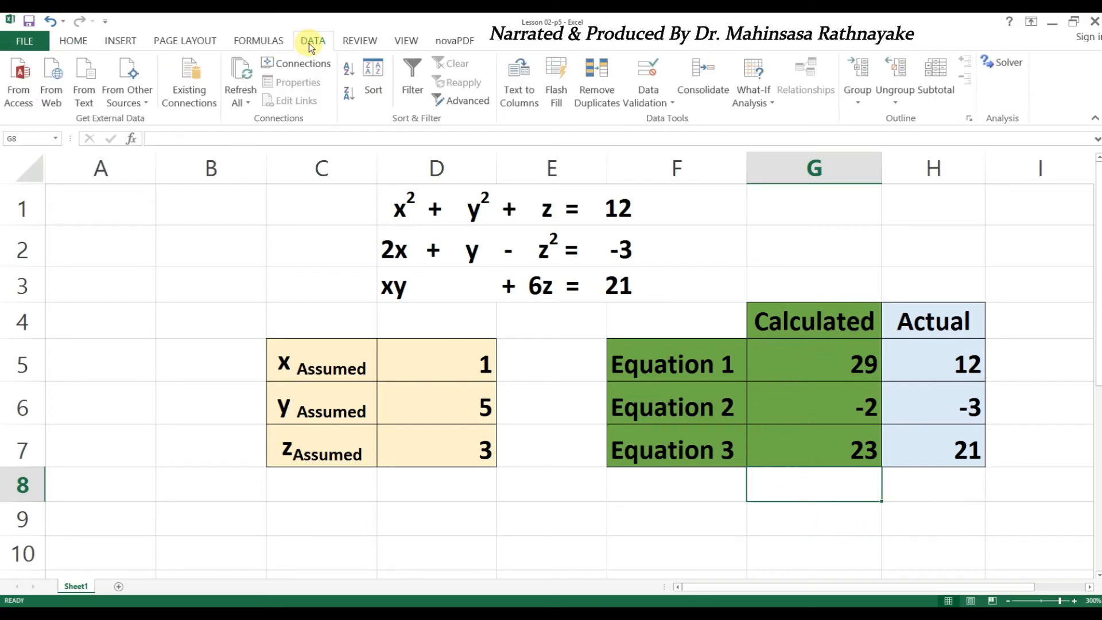
click(1014, 64)
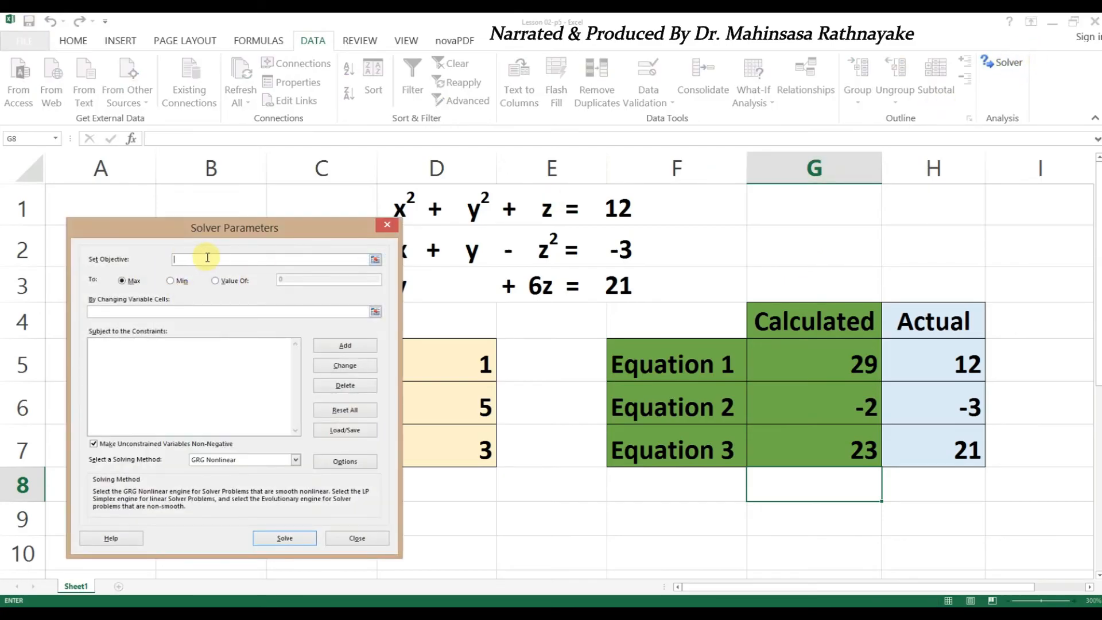
click(796, 364)
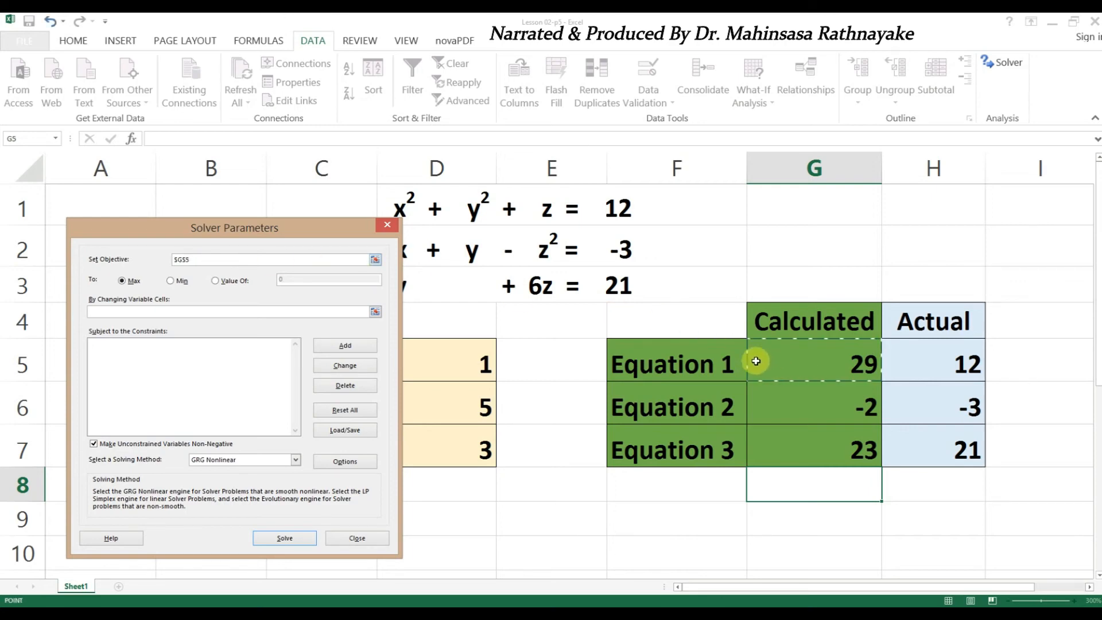
click(216, 280)
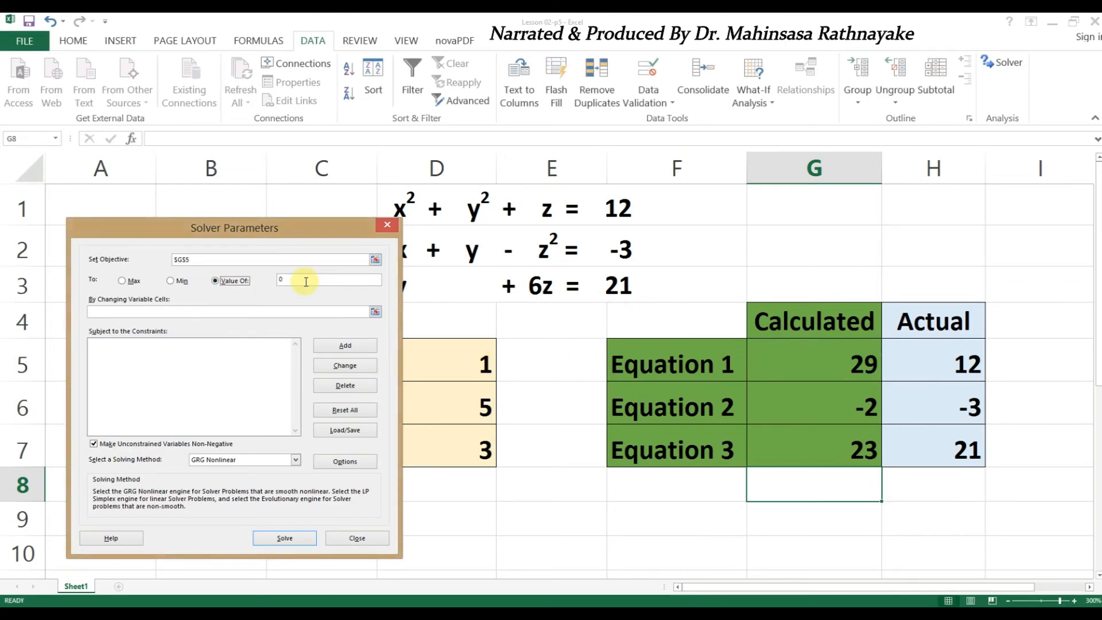
click(288, 281)
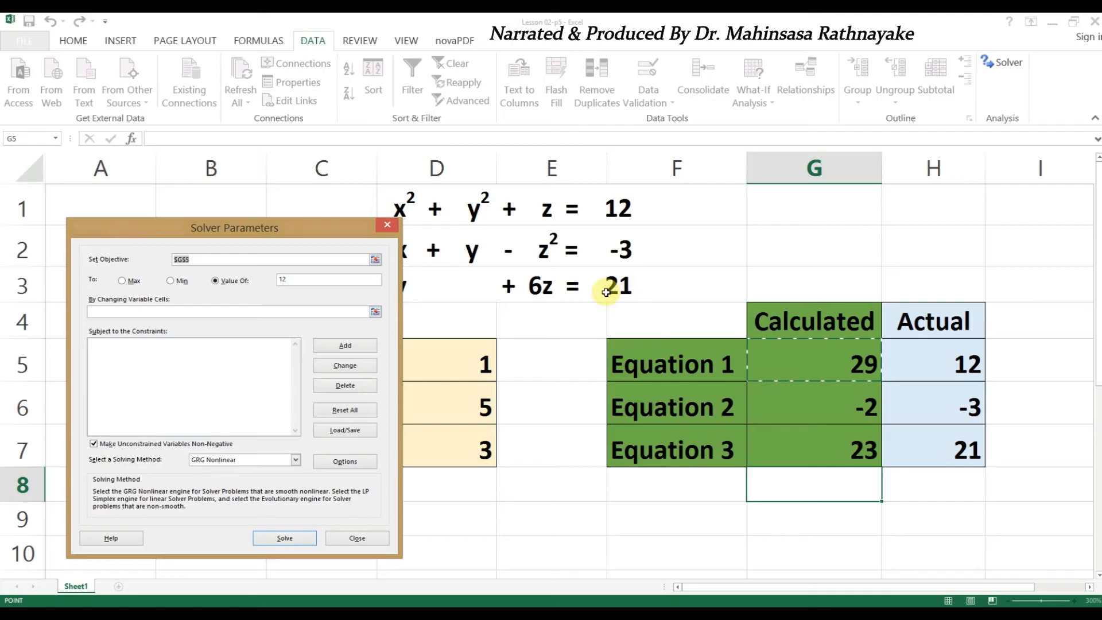
click(210, 313)
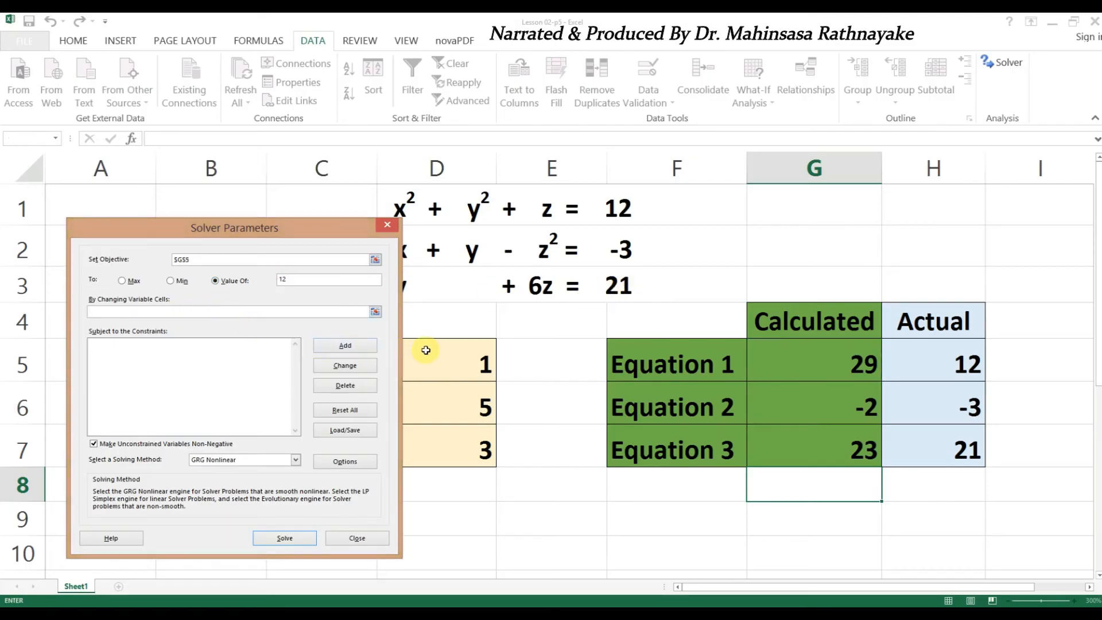
drag(426, 347, 429, 443)
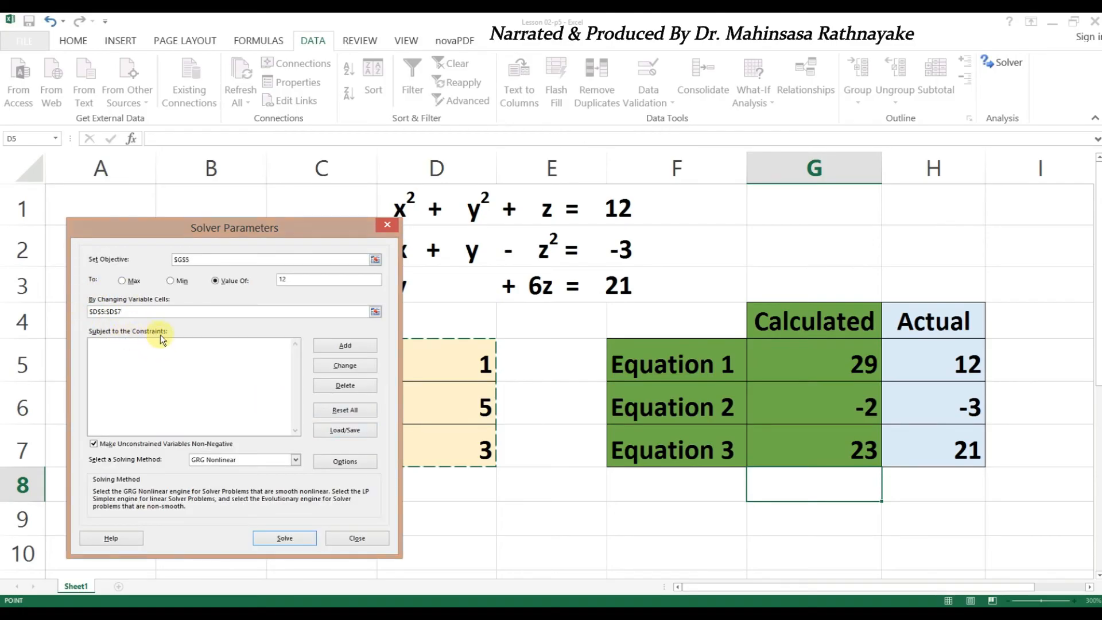
Step: Add a Solver constraint that makes the Equation 2 result in G6 equal to -3
click(322, 346)
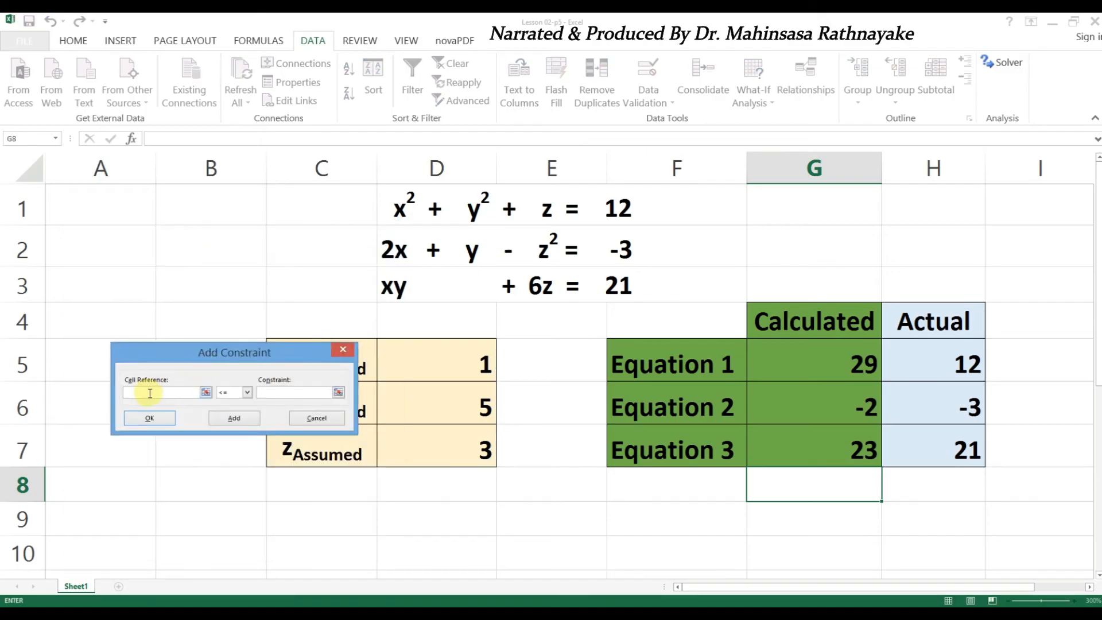
click(819, 396)
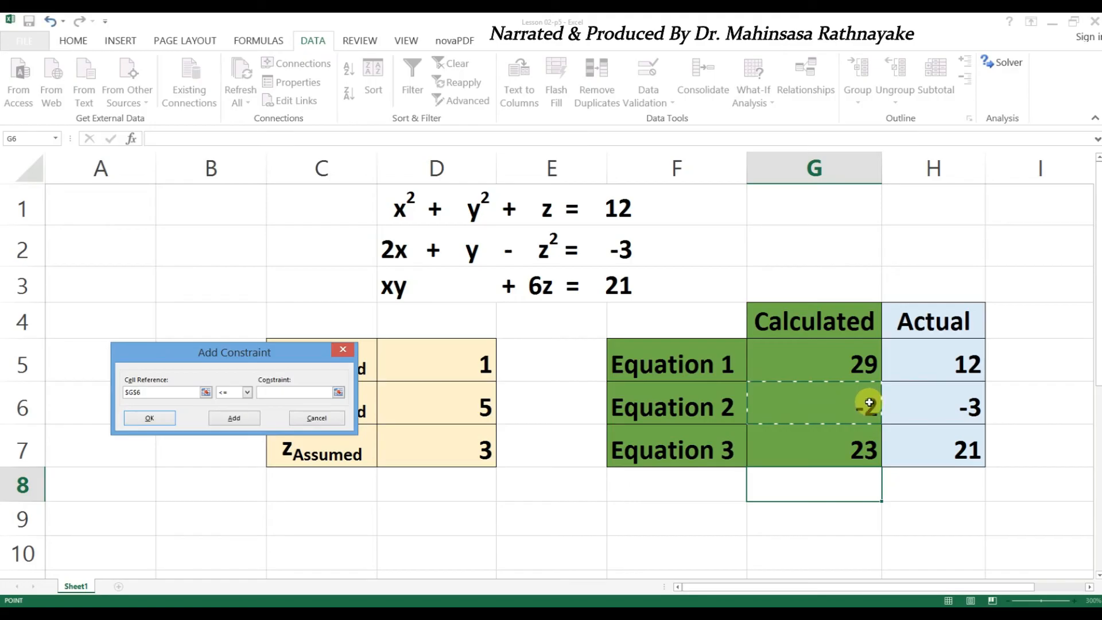
click(247, 394)
click(230, 411)
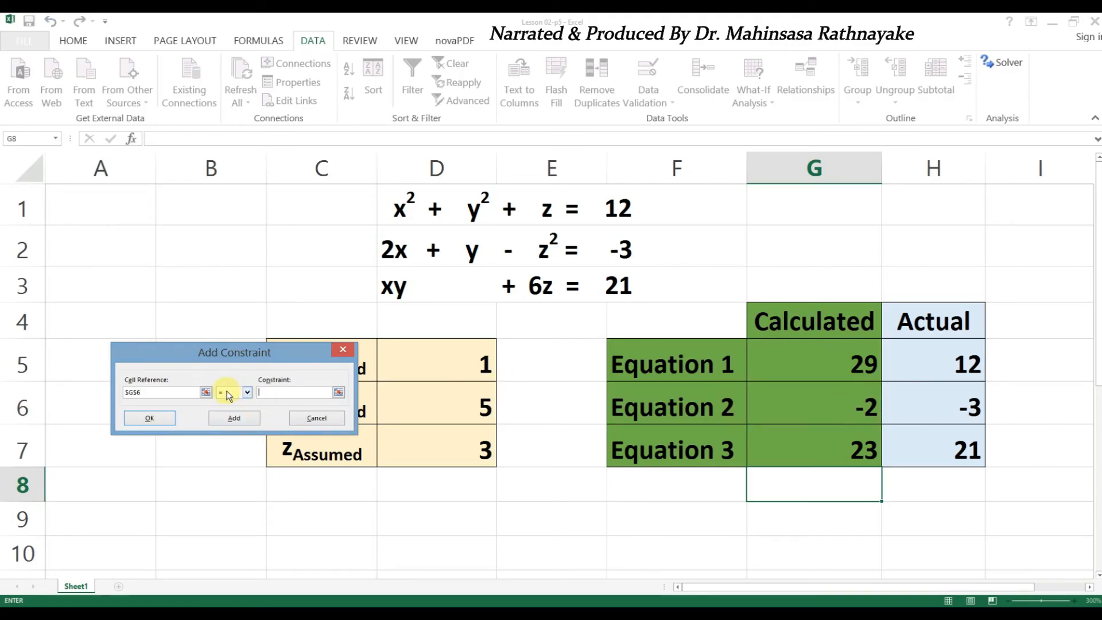
click(277, 394)
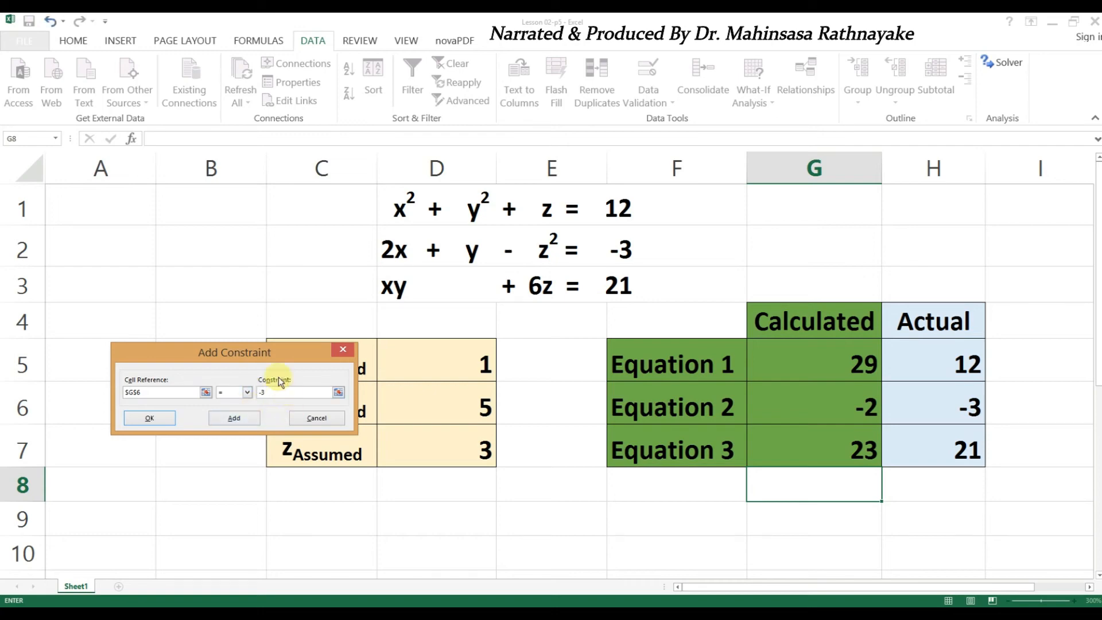
click(234, 417)
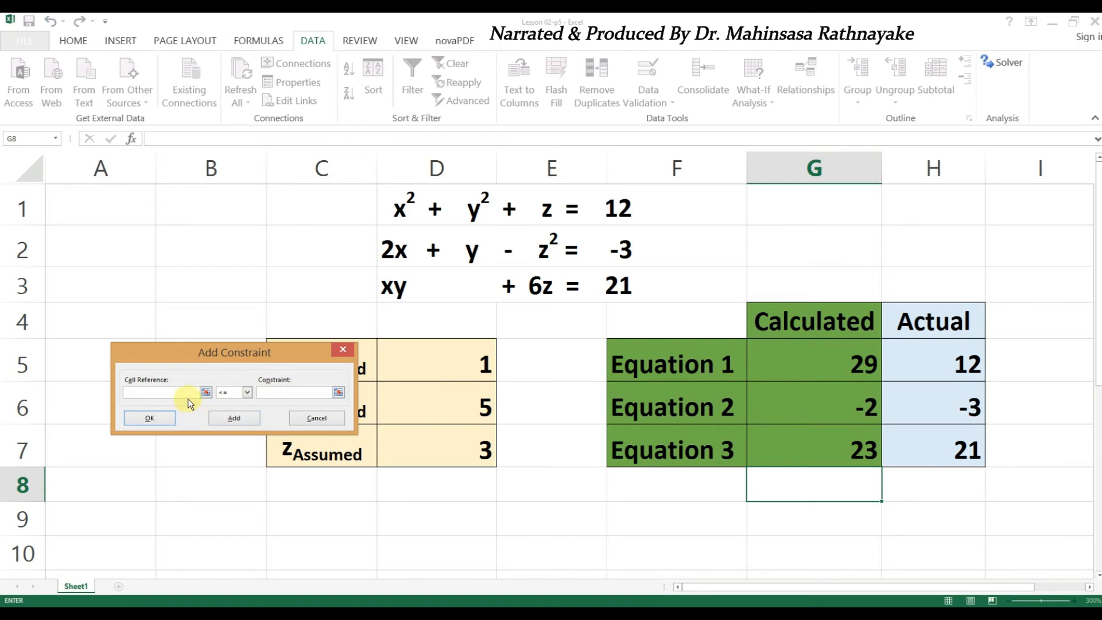
Step: Add a Solver constraint that makes the Equation 3 result in G7 equal to 21
click(803, 445)
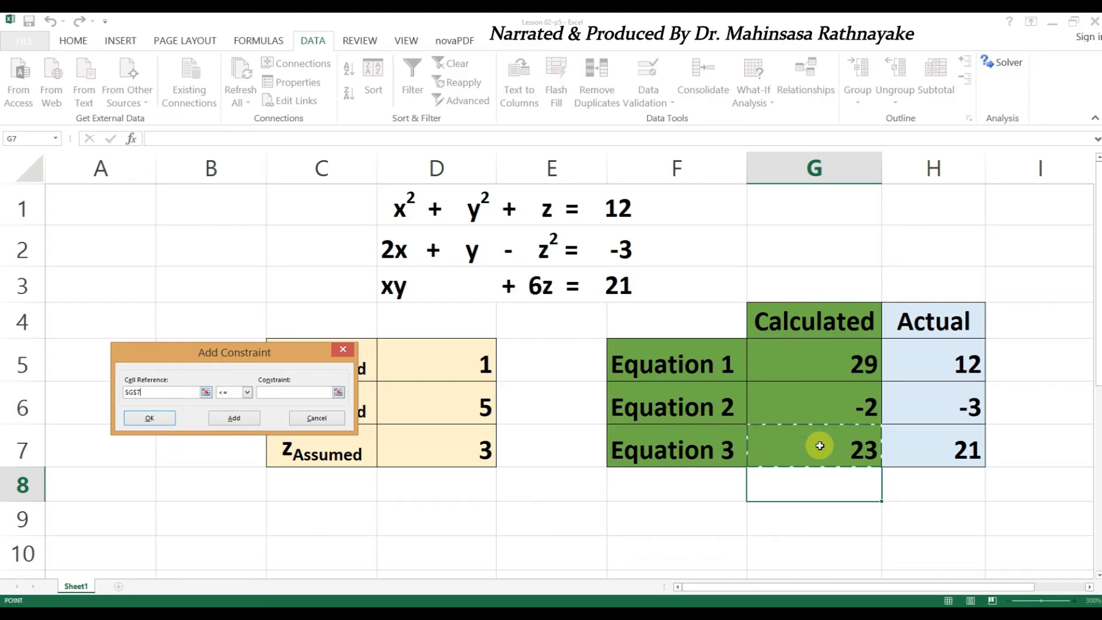
click(247, 394)
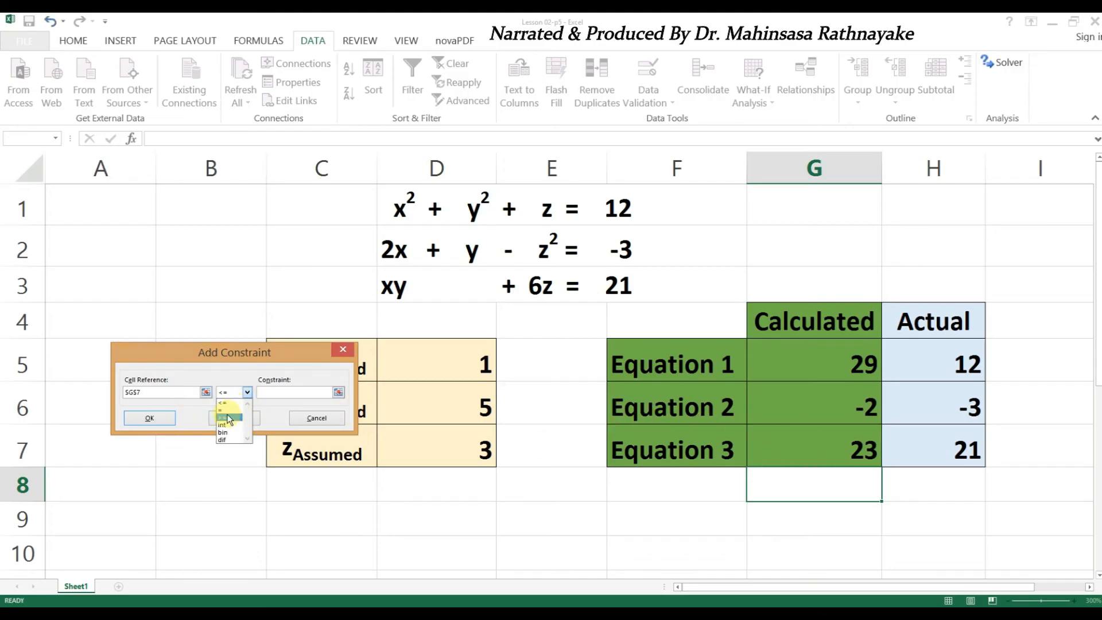
click(225, 411)
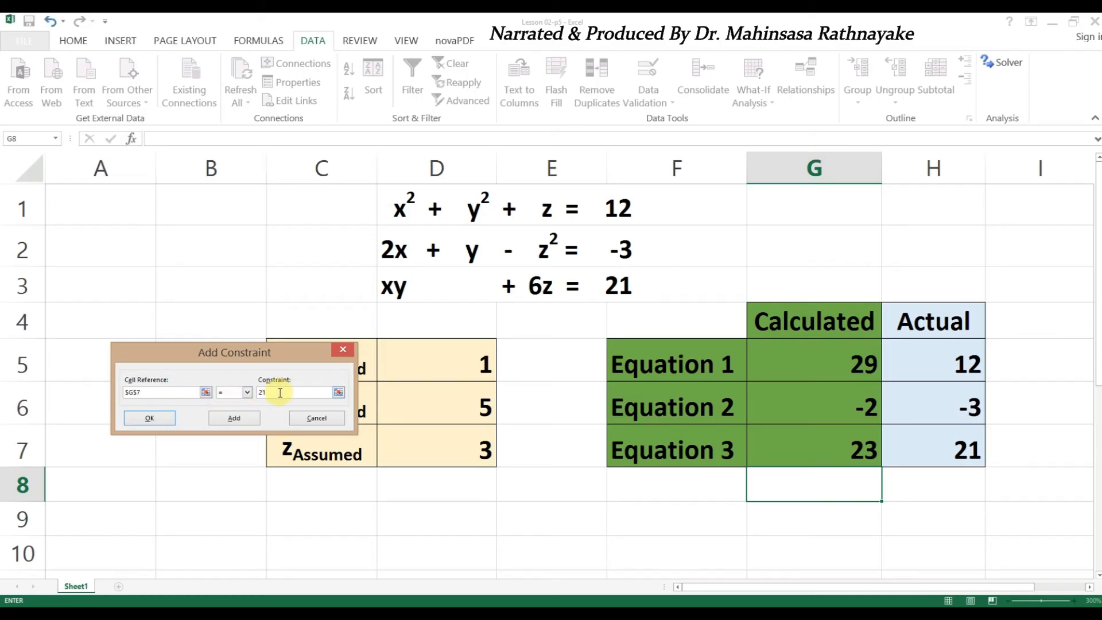
click(149, 419)
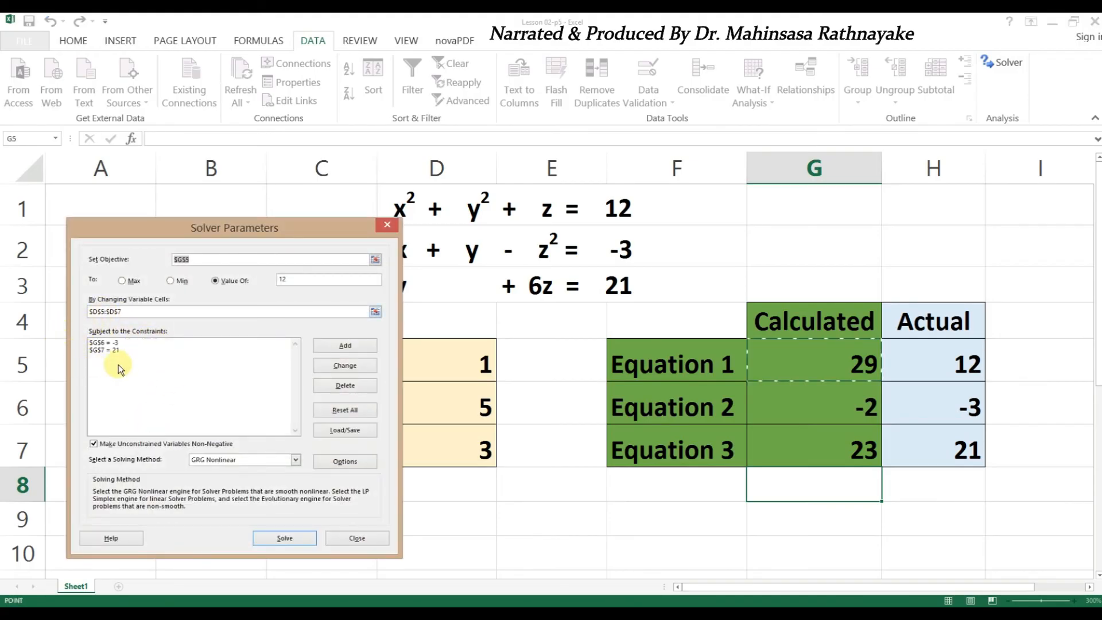
Step: Solve the three-equation system with the configured Solver parameters and keep the Solver solution
click(275, 539)
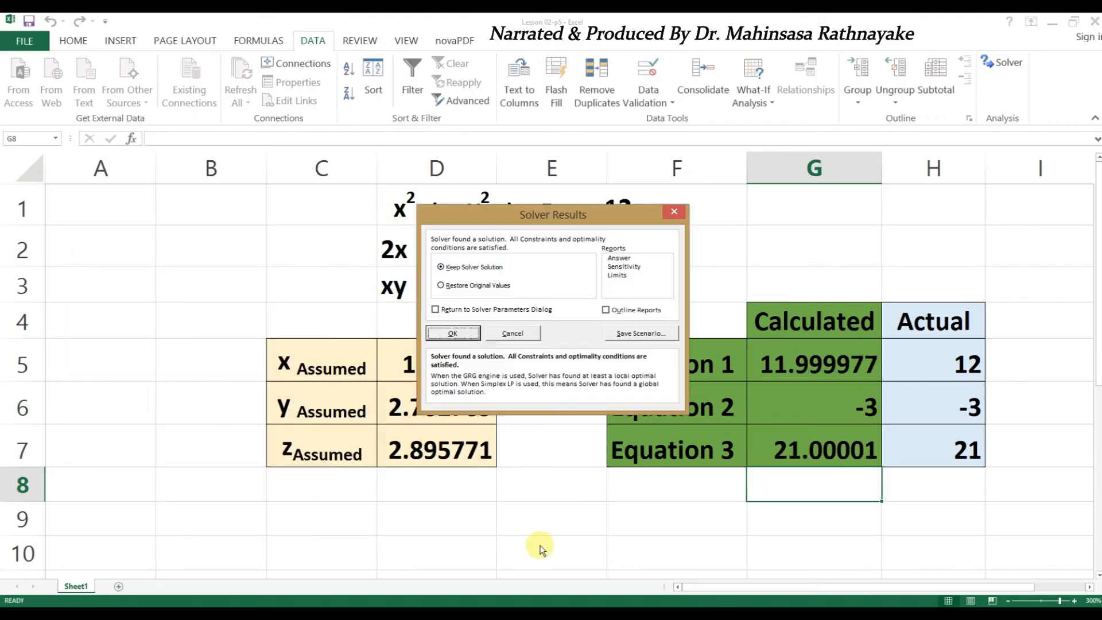
click(454, 334)
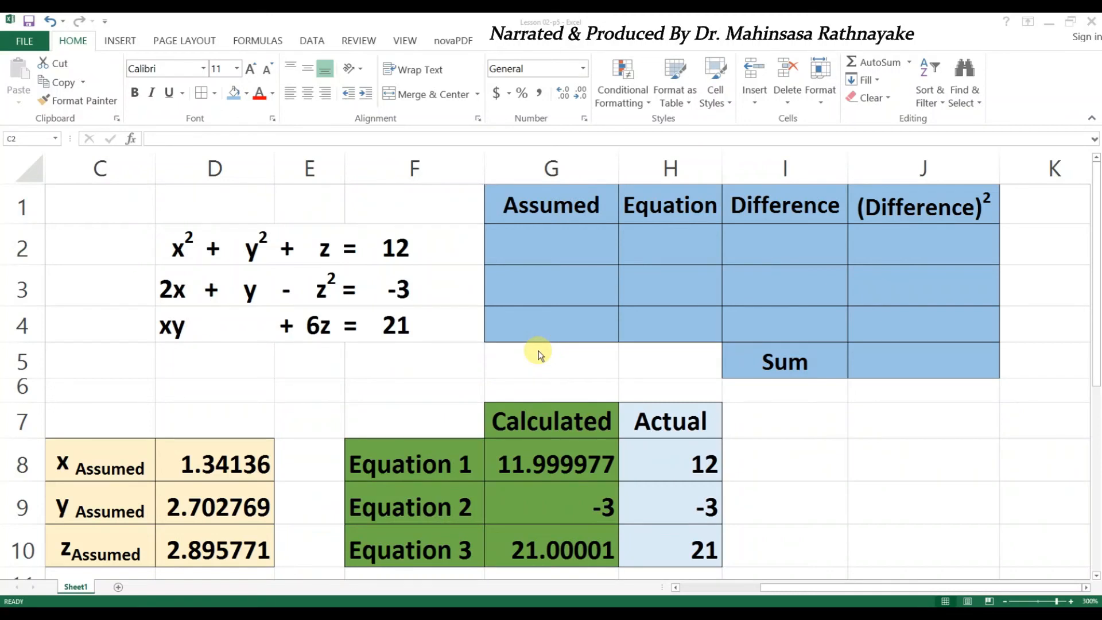
Step: Fill the Assumed column cells G2:G4 with the initial guesses 1, 5 and 3
click(544, 245)
text(1)
key(Return)
text(5)
key(Return)
text(3)
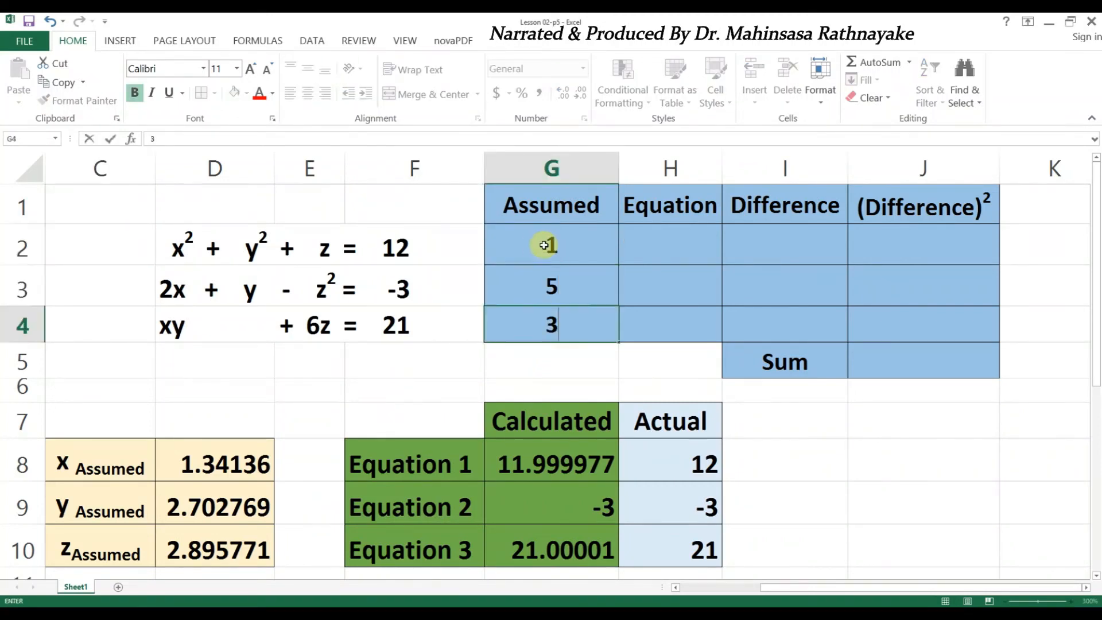
key(Return)
Step: Calculate the first equation in H2 from the assumed values with the formula =G2^2+G3^2+G4
click(653, 249)
text(=)
click(586, 247)
text(^2)
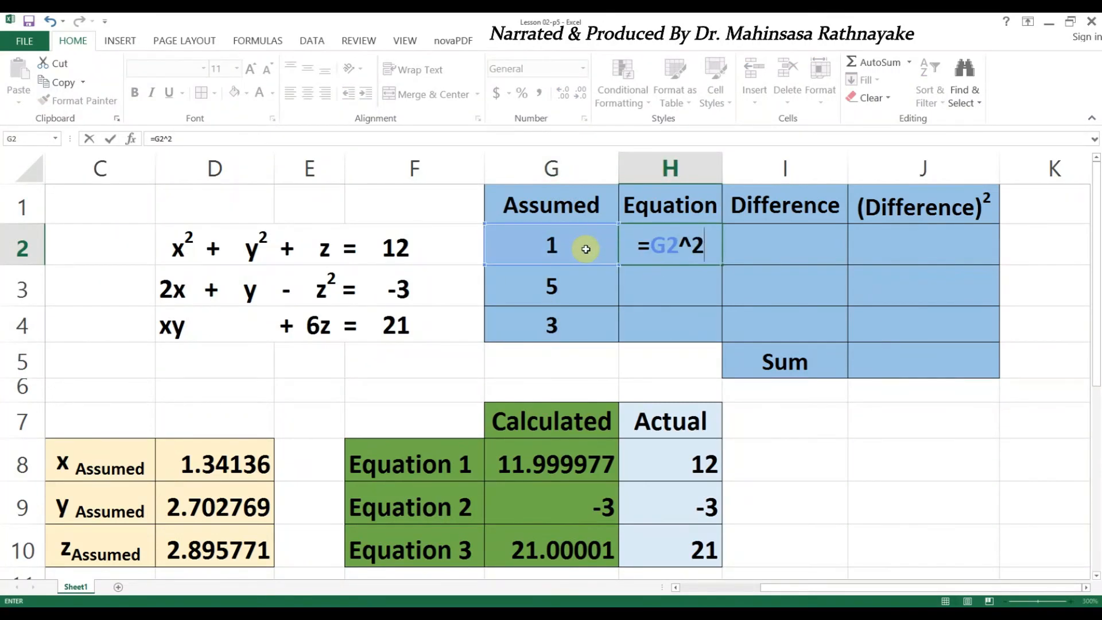
text(+)
click(551, 285)
text(^2+)
click(565, 333)
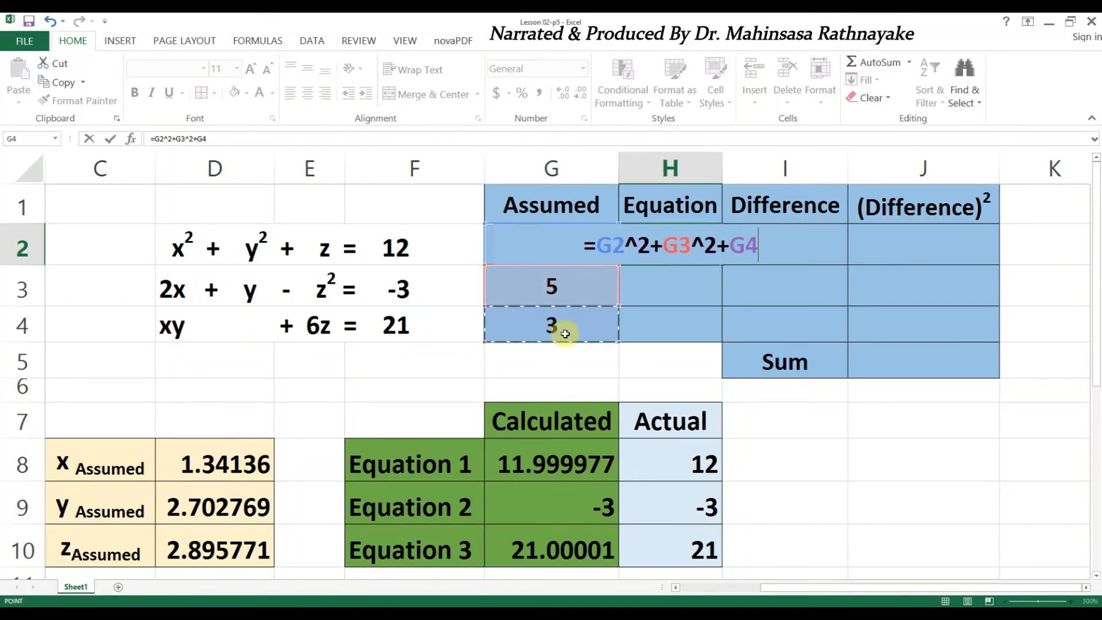
key(Return)
Step: Calculate the second equation in H3 from the assumed values with the formula =2*G2+G3-G4^2
text(=2*)
click(553, 249)
text(+)
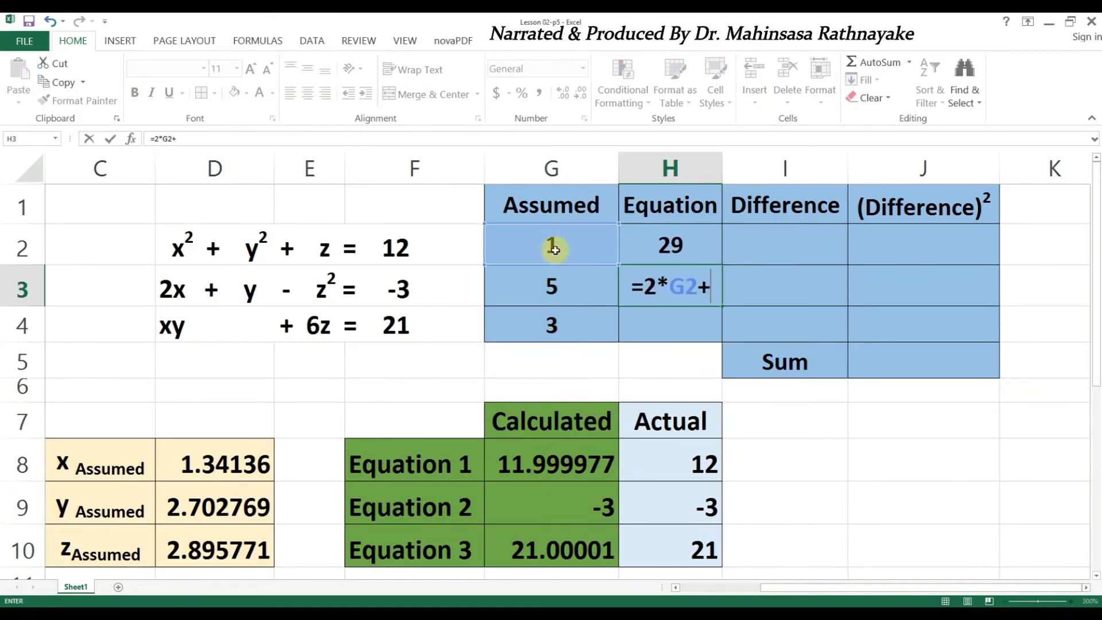
click(529, 296)
text(-)
click(534, 320)
text(^2)
key(Return)
Step: Calculate the third equation in H4 from the assumed values with the formula =G2*G3+6*G4
text(=)
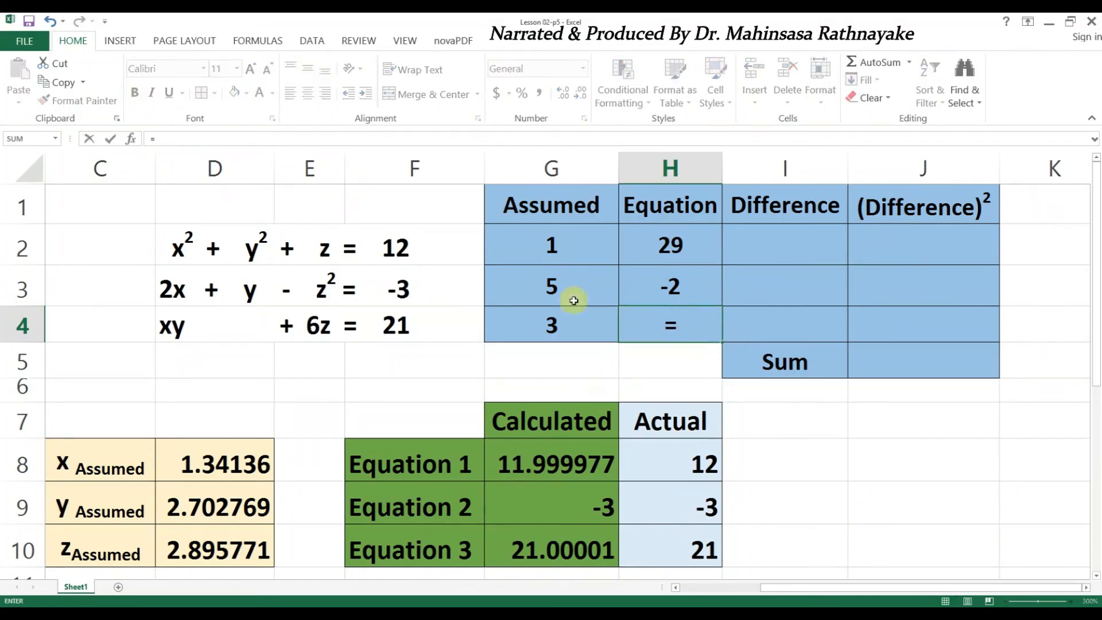
click(551, 247)
text(*)
click(560, 289)
text(+6*)
click(514, 327)
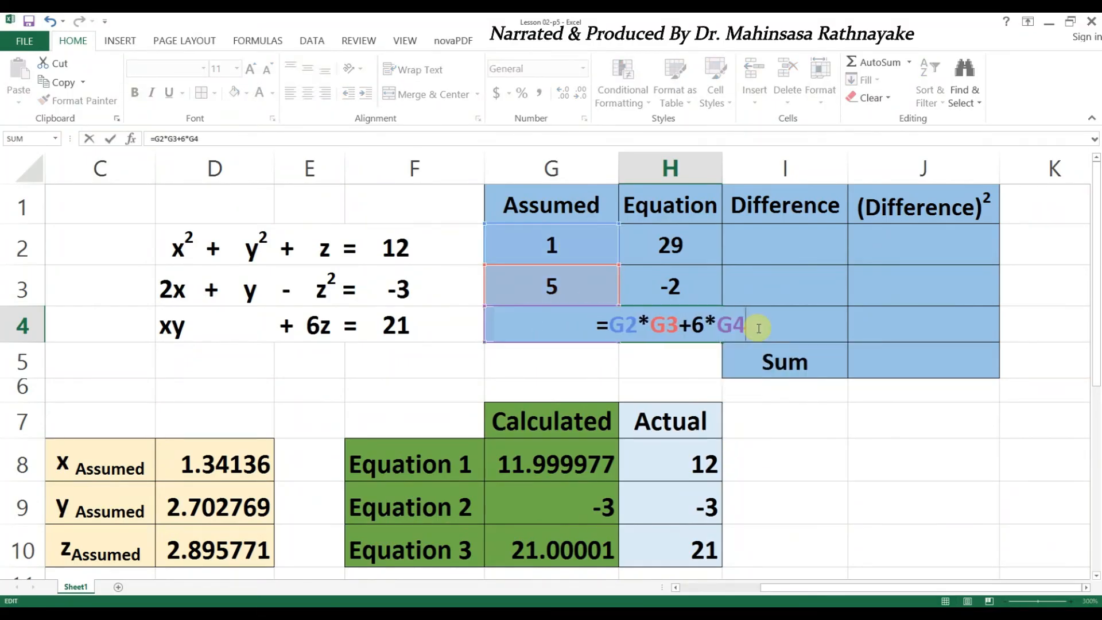
key(Return)
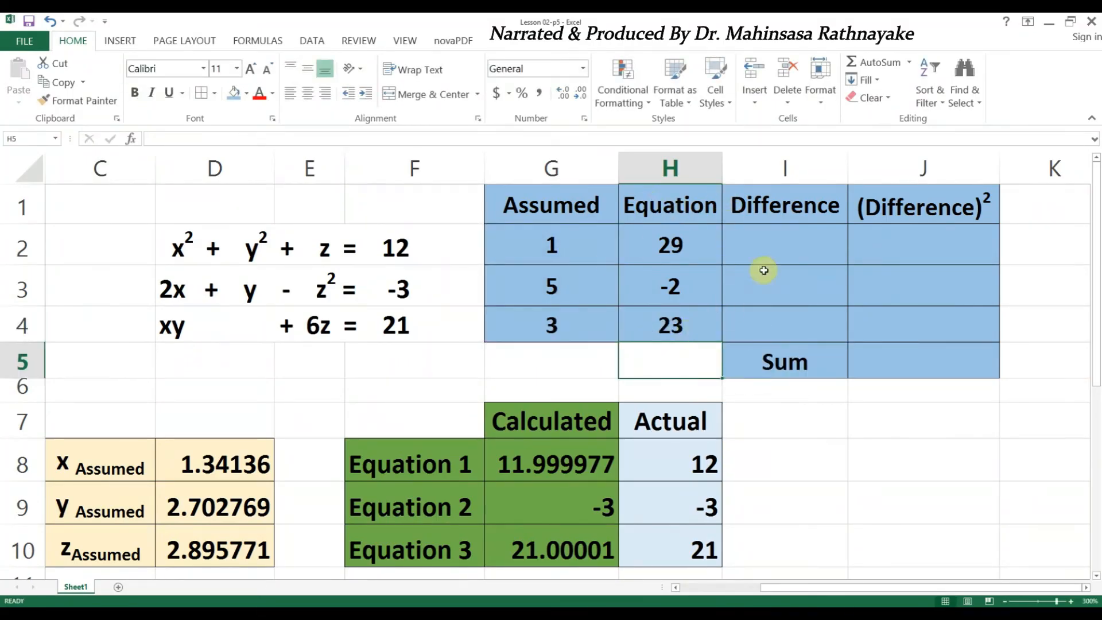
Step: Compute the first equation's difference from its actual value in I2 with the formula =H2-H8
click(775, 253)
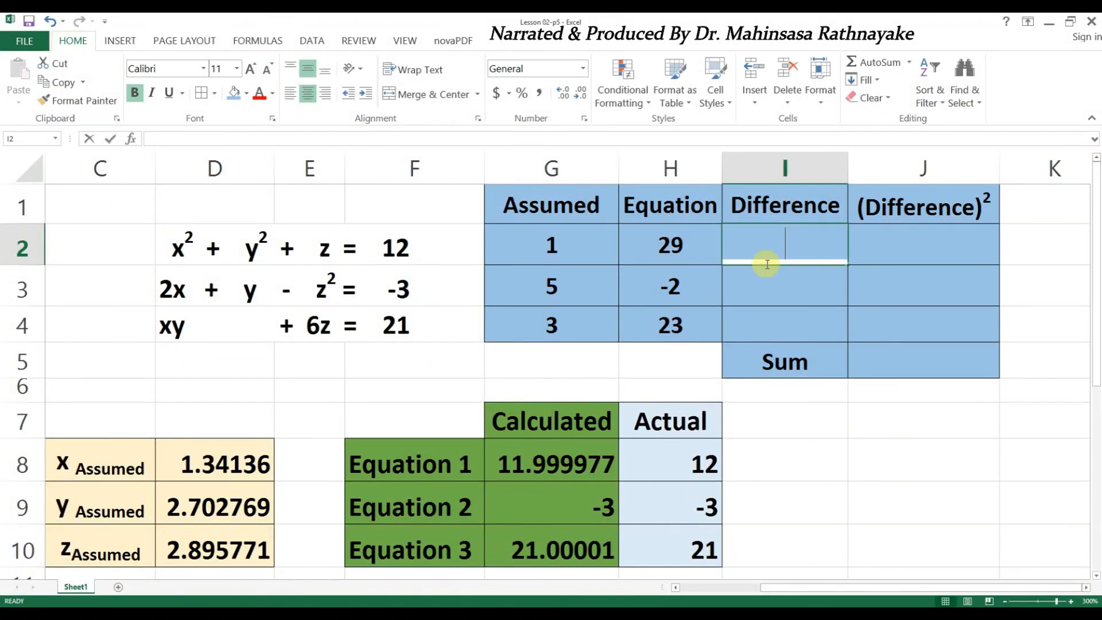
text(=)
click(706, 255)
text(-)
click(687, 464)
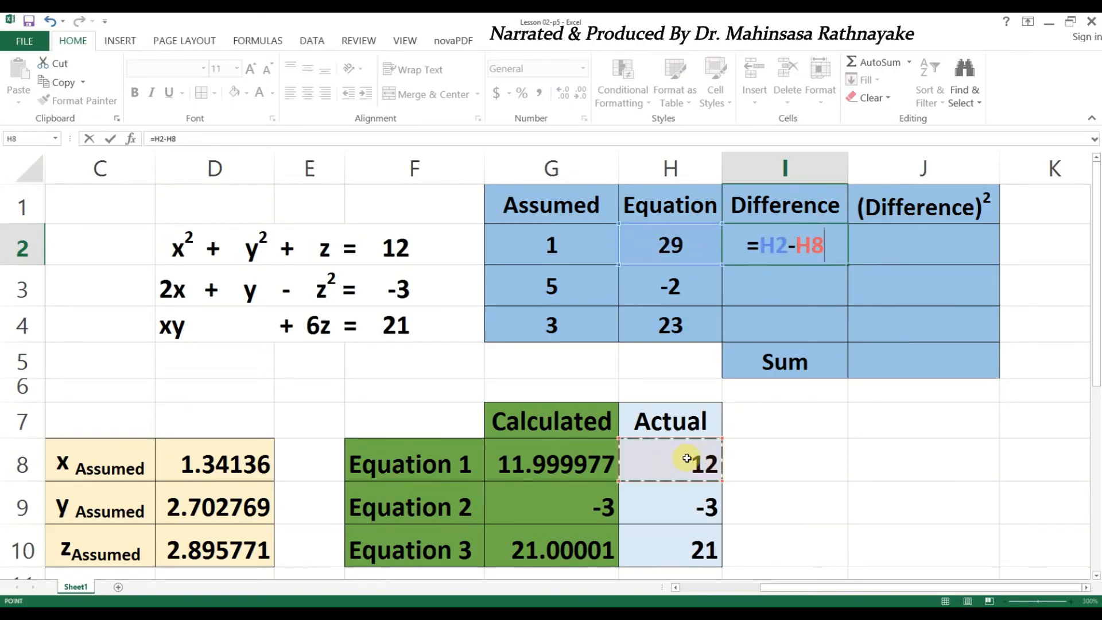
key(Return)
Step: Compute the second equation's difference from its actual value in I3 with the formula =H3-H9
text(=)
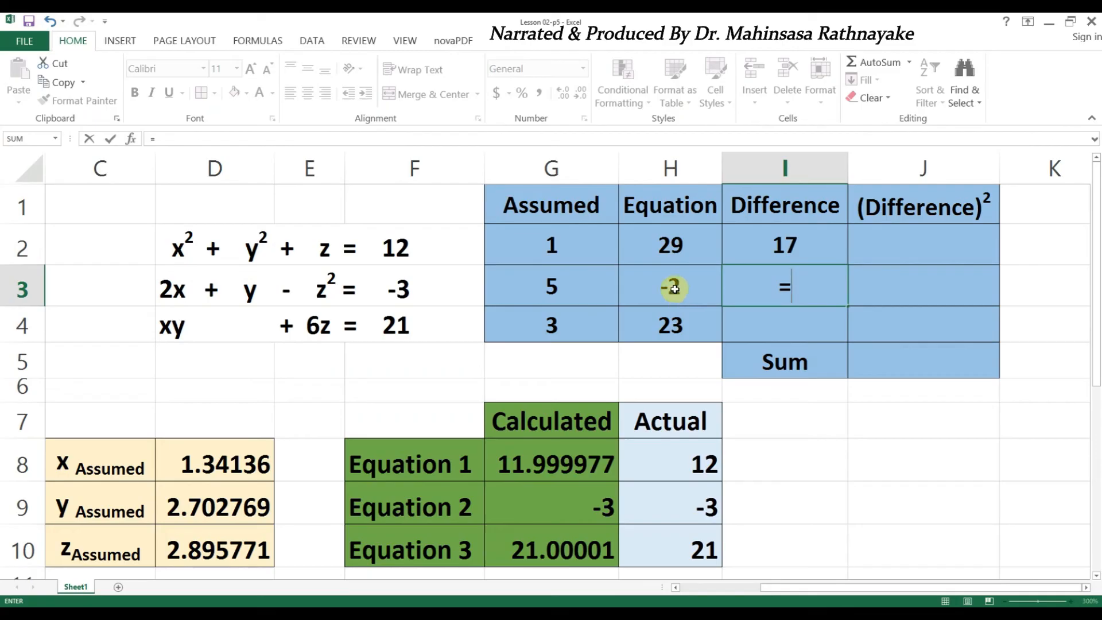
click(675, 295)
text(-)
click(703, 512)
key(Return)
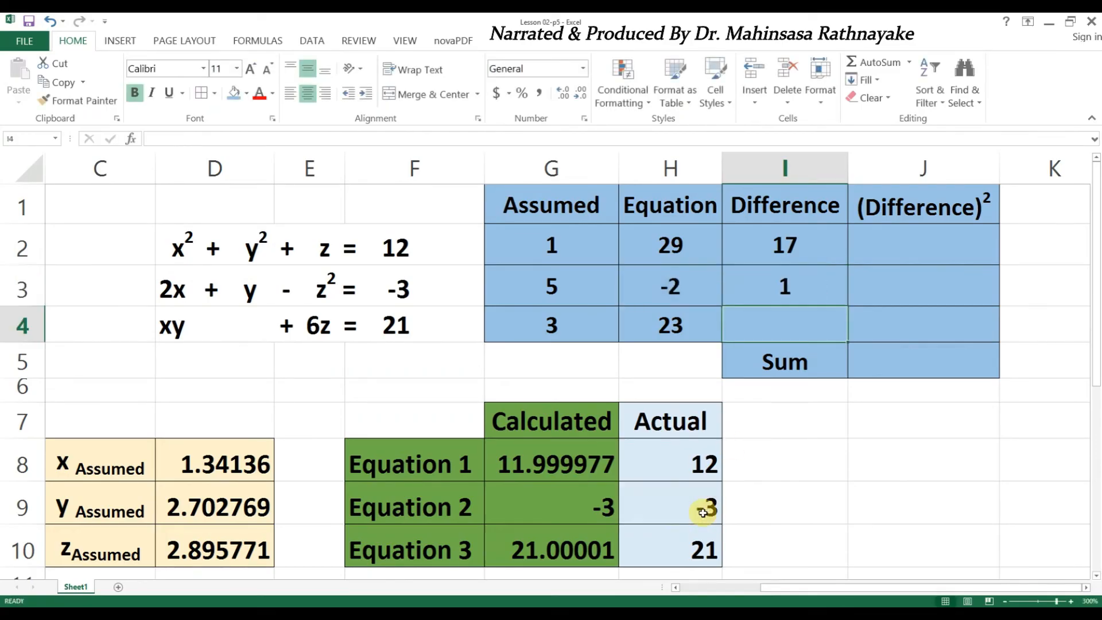
Step: Compute the third equation's difference from its actual value in I4 with the formula =H4-H10
text(=)
click(680, 338)
text(-)
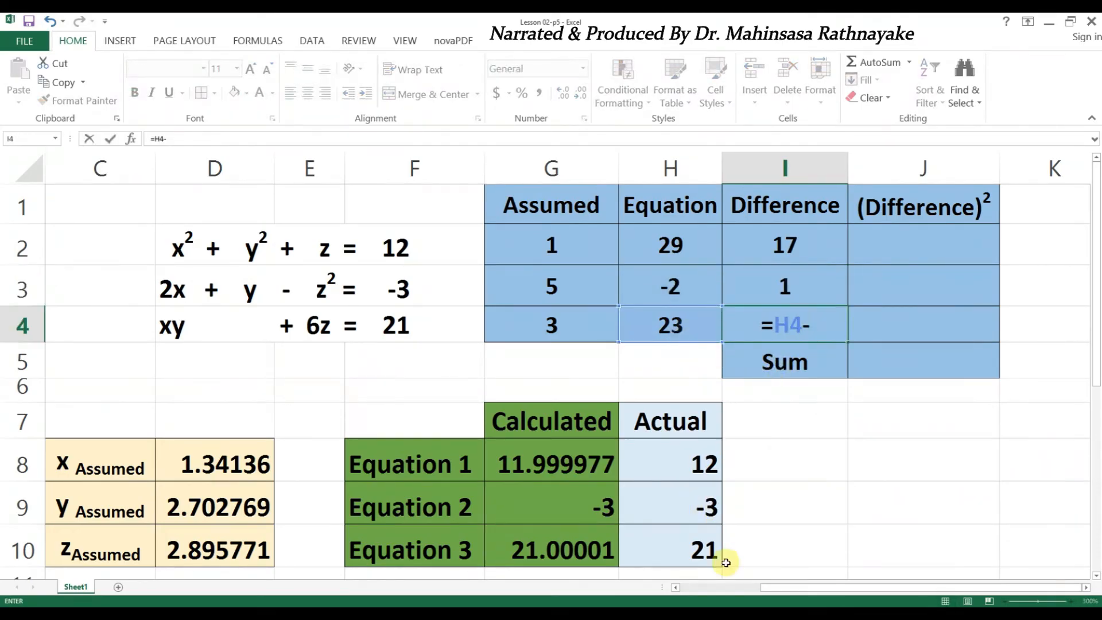
click(709, 553)
key(Return)
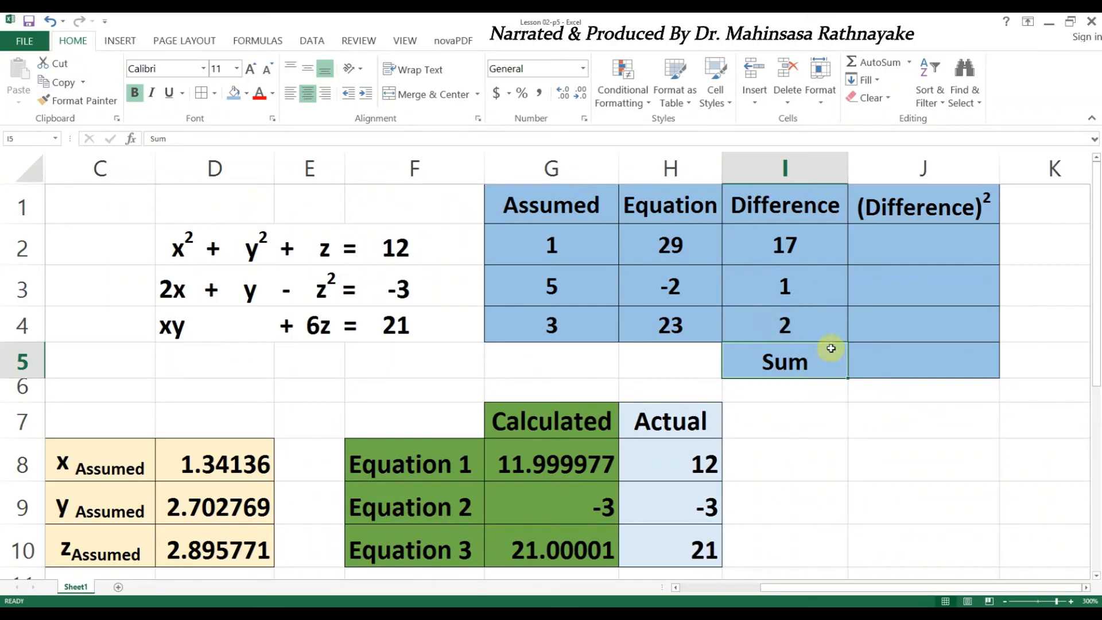
Step: Square the first equation's difference in J2 with the formula =I2^2
click(880, 246)
text(=)
click(804, 246)
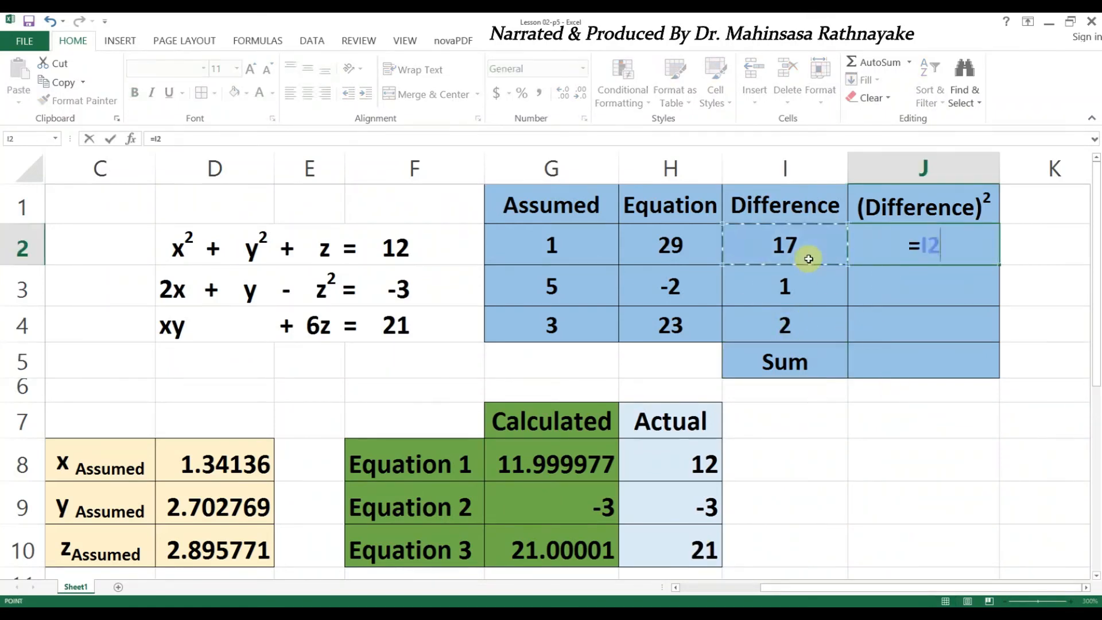
text(^)
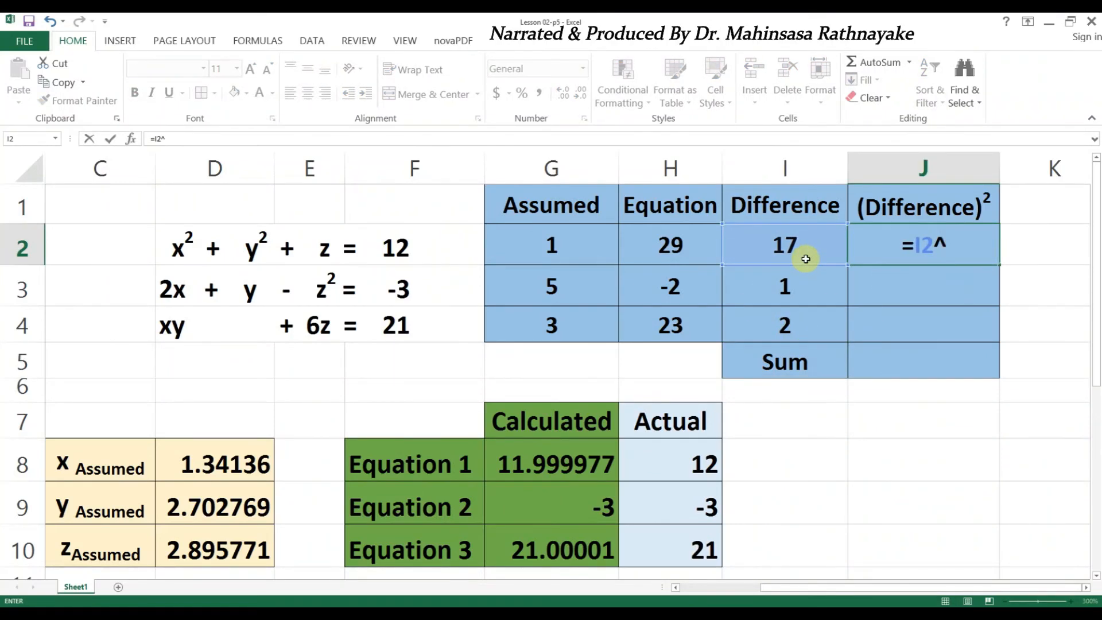
text(2)
key(Return)
Step: Fill the squared-difference formula from J2 down to J4 and check the copied cells
click(970, 255)
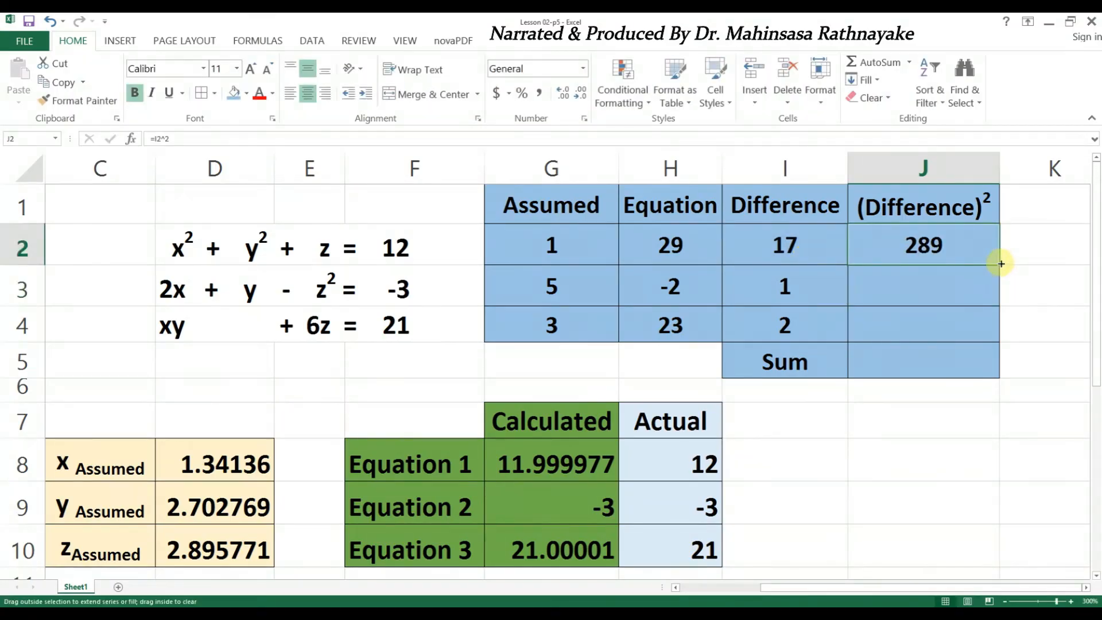
drag(997, 261, 981, 339)
click(960, 333)
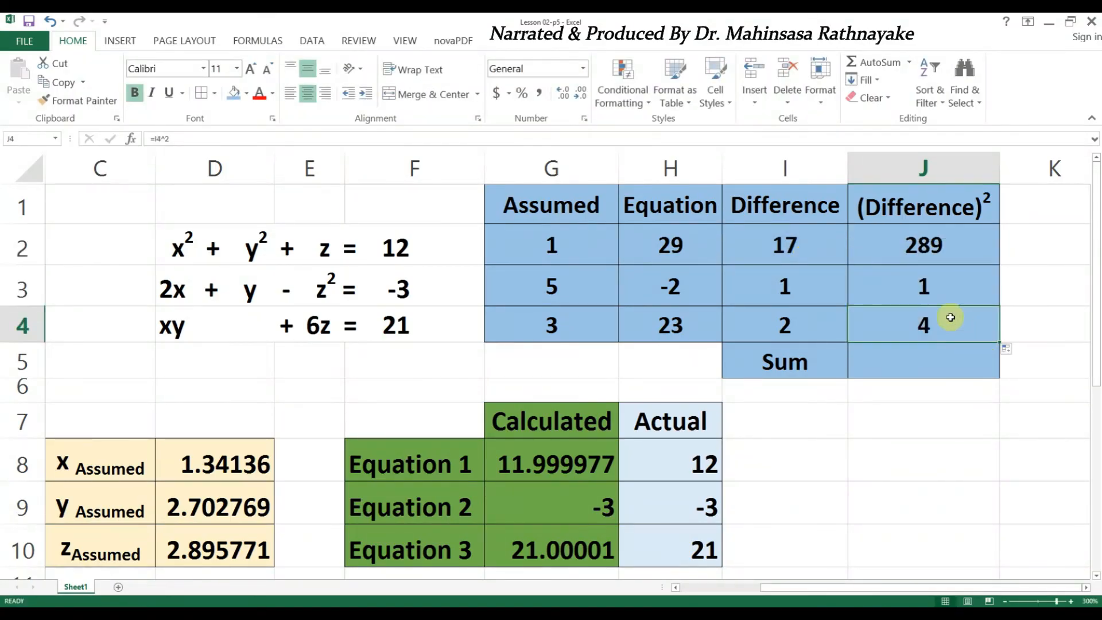
click(936, 291)
click(942, 326)
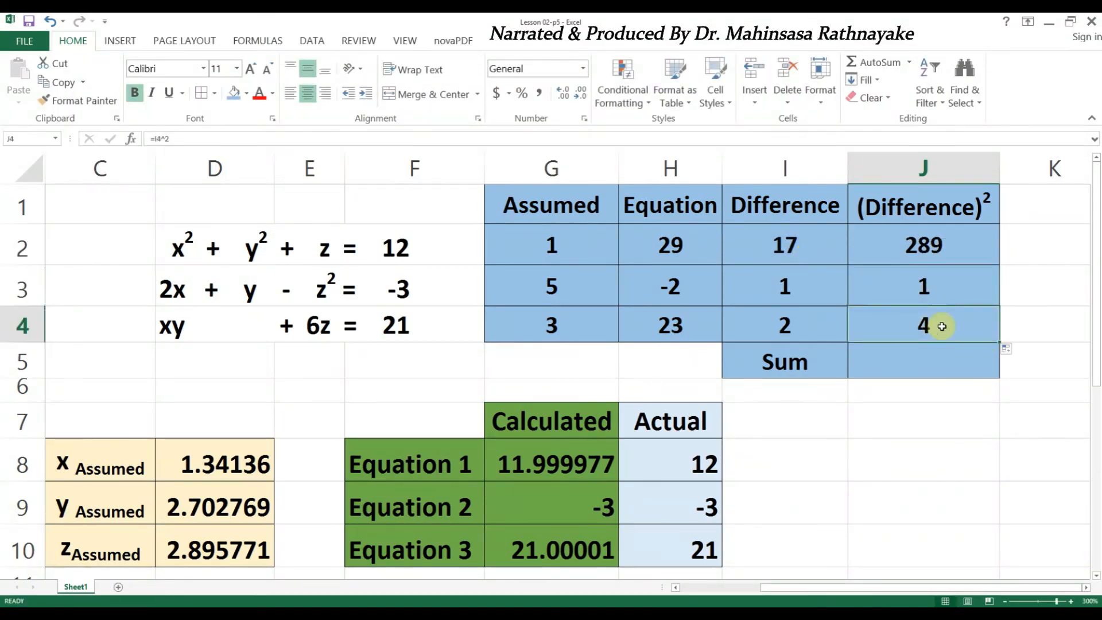
Step: Total the squared differences in J5 with the formula =sum(J2:J4)
click(925, 367)
text(=)
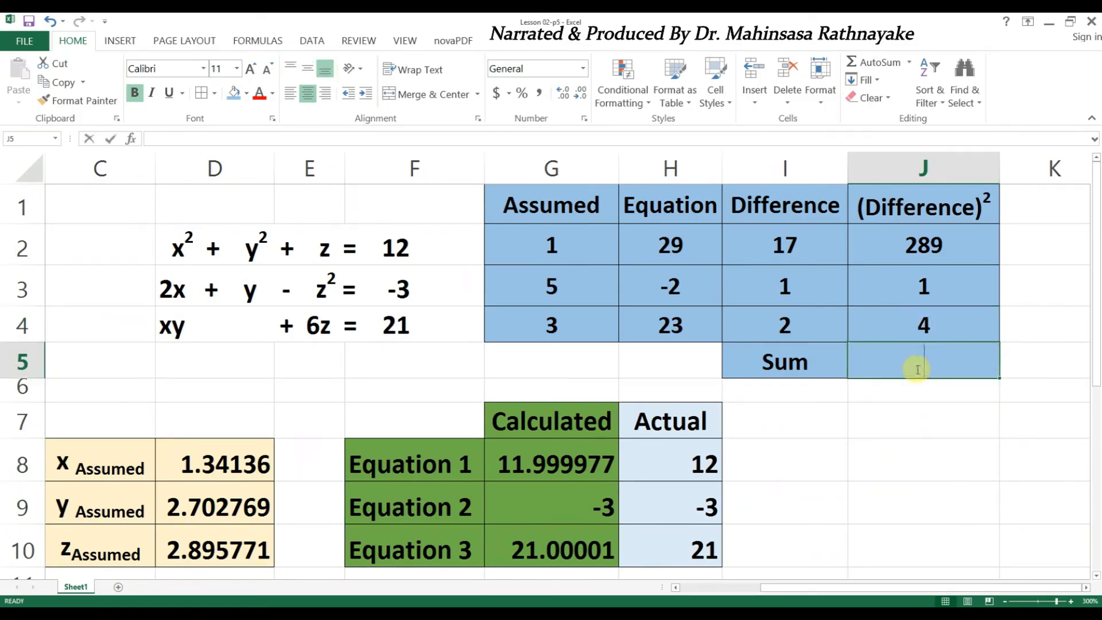
text(sum)
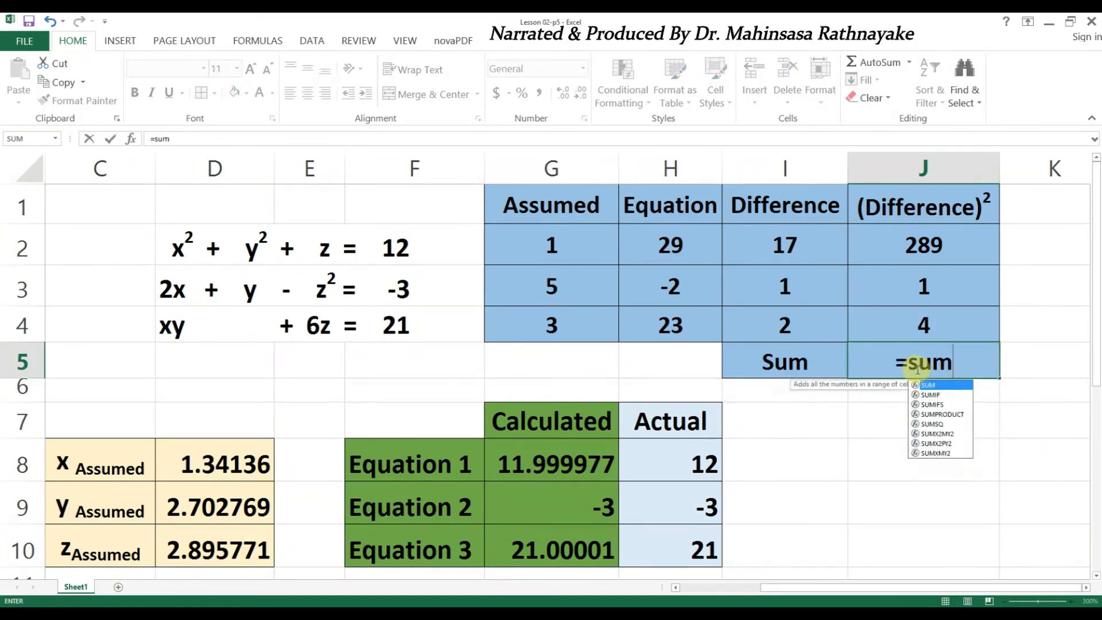
text(()
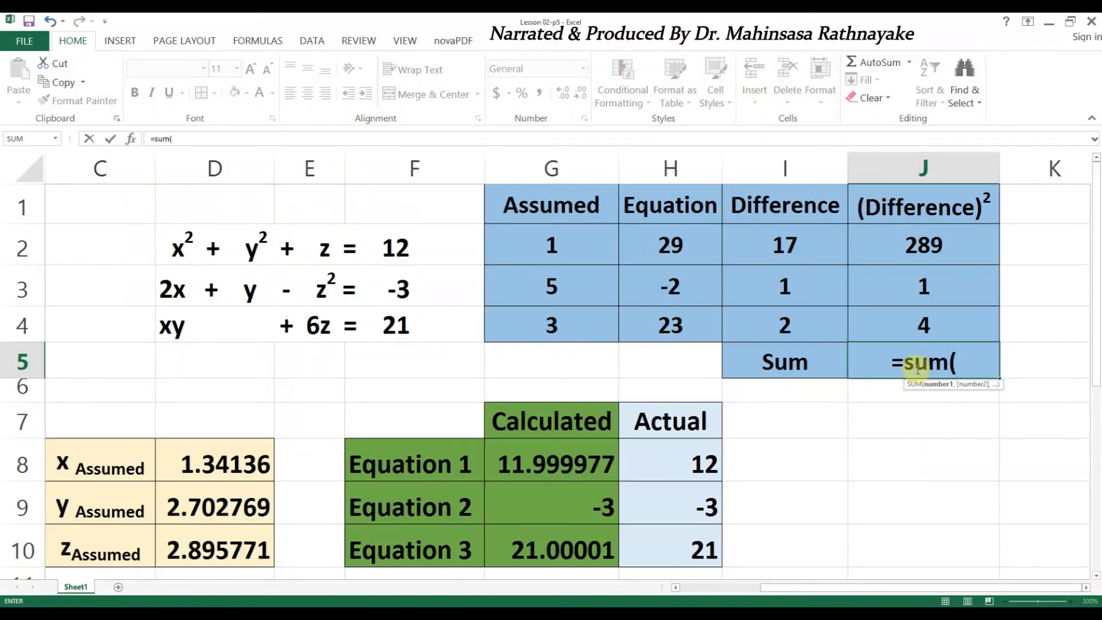
drag(923, 247, 924, 311)
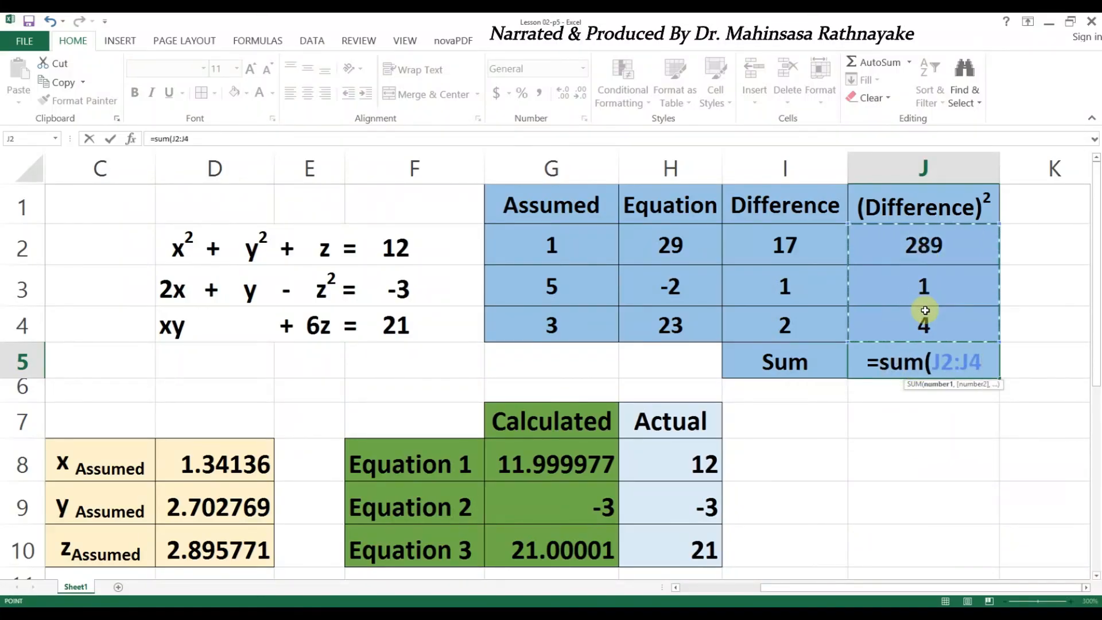
text())
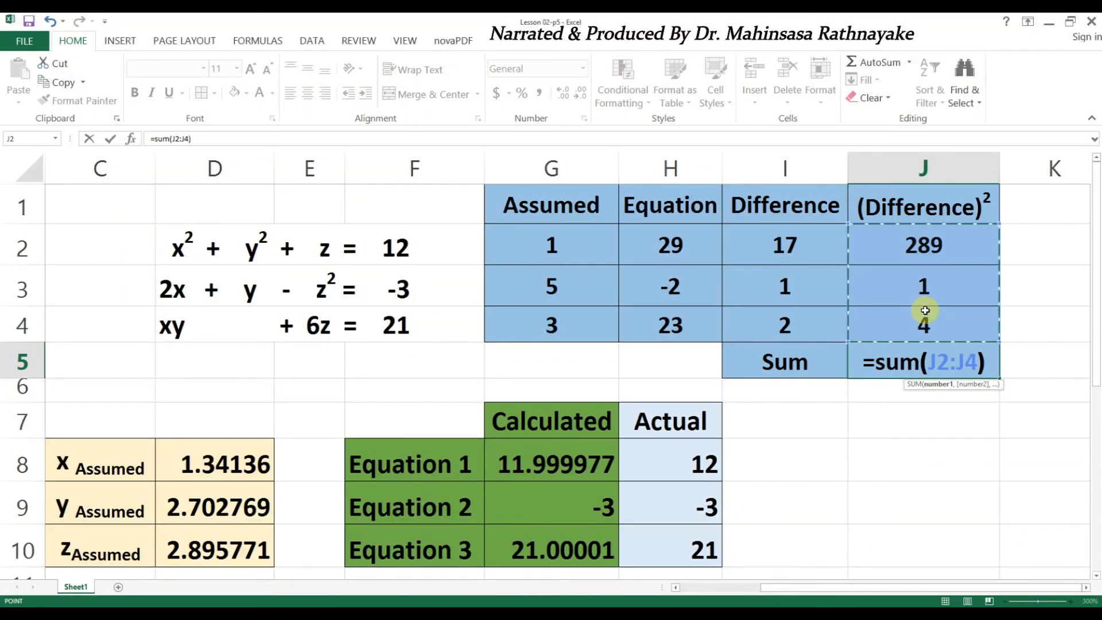
key(Return)
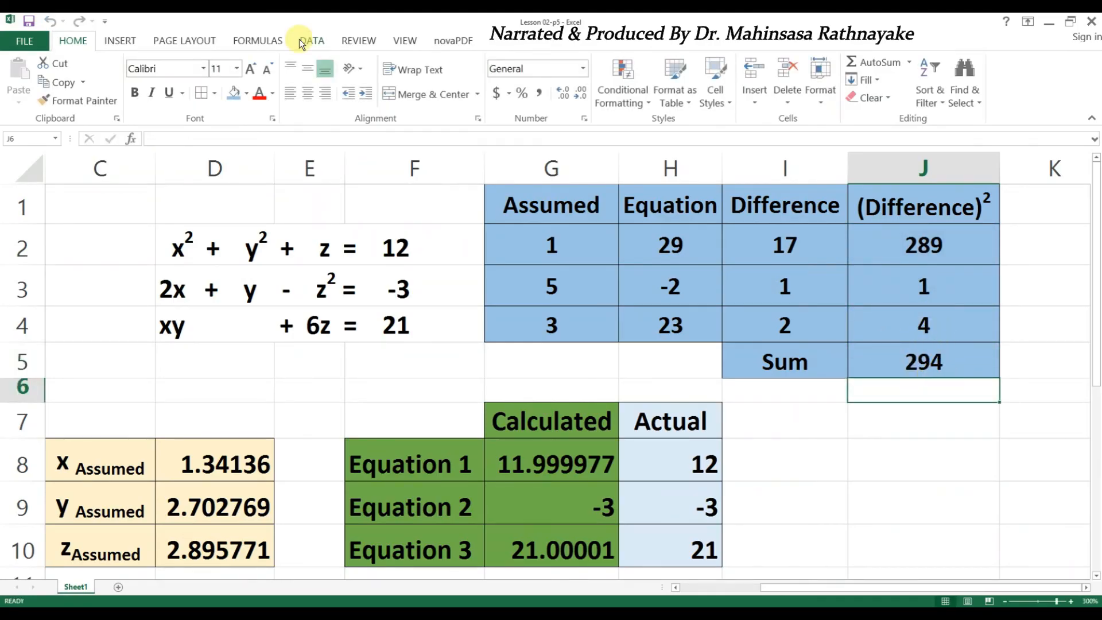
Step: Open Solver and set the objective to the sum cell J5 with a target value of 0
click(302, 40)
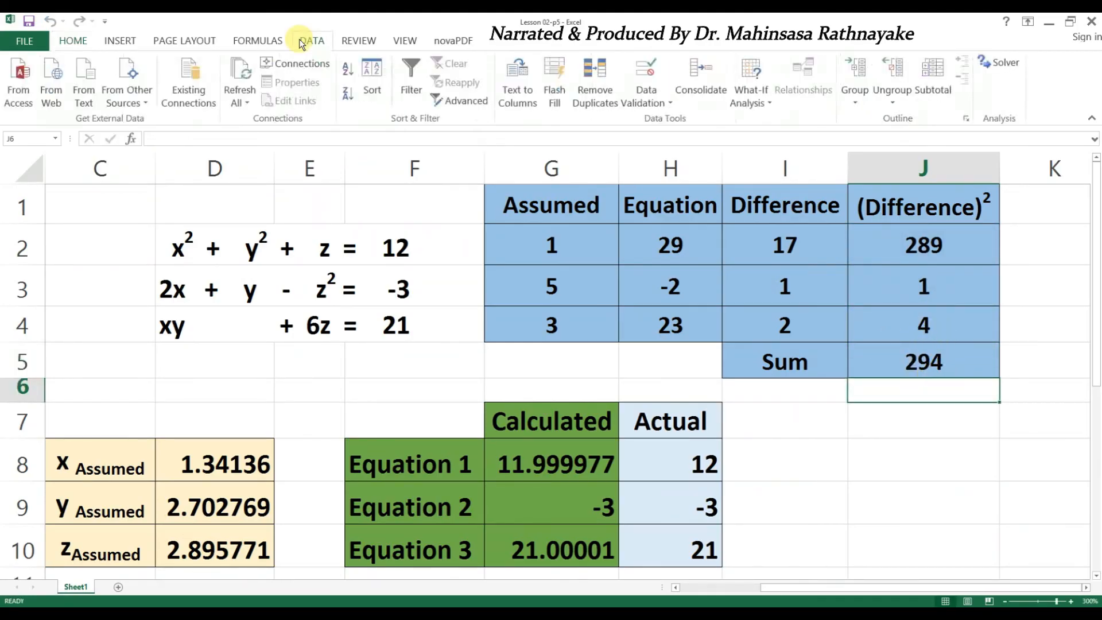
click(996, 63)
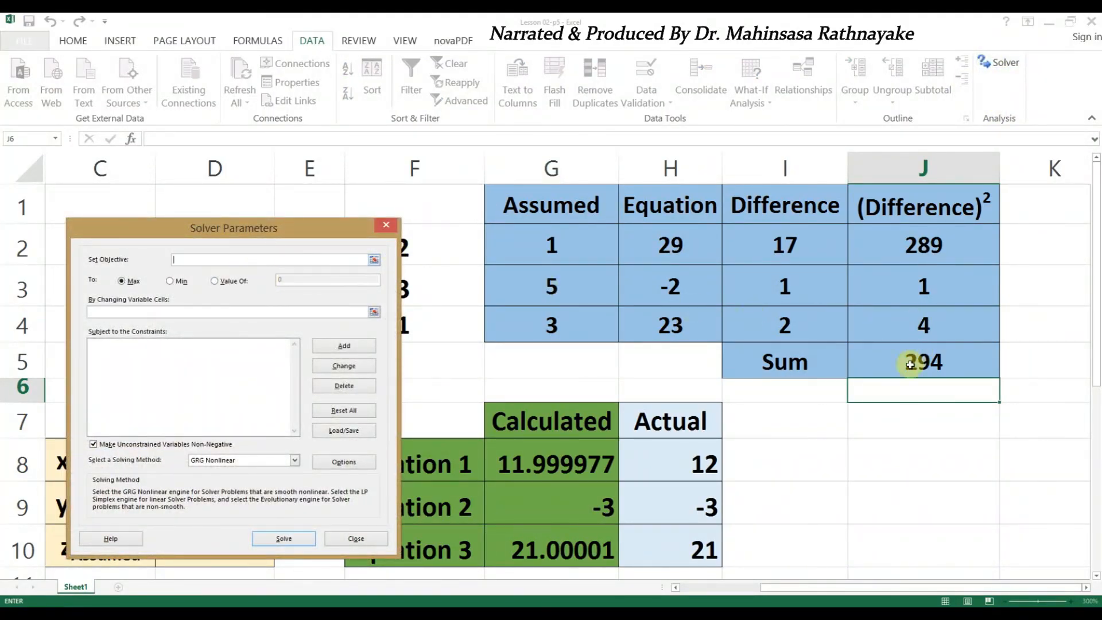
click(894, 361)
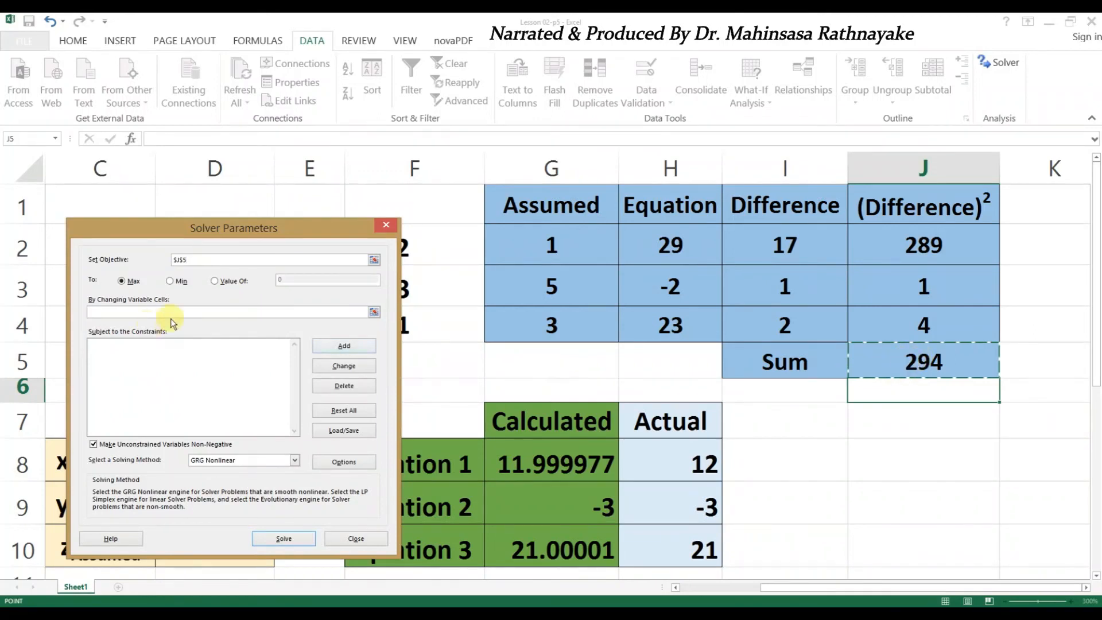
click(216, 281)
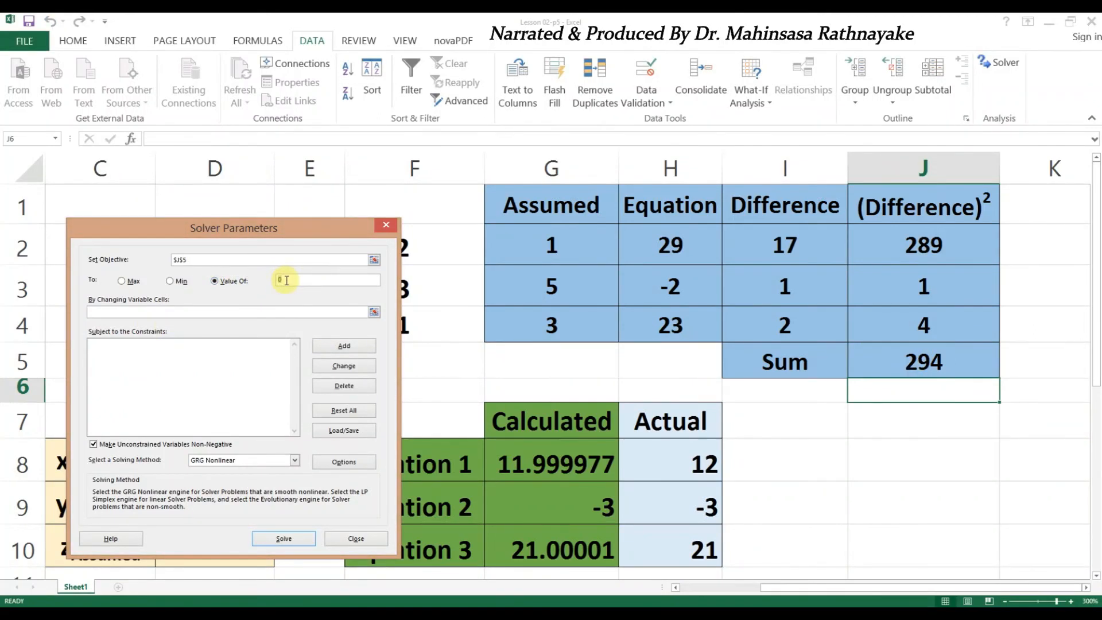
text(0)
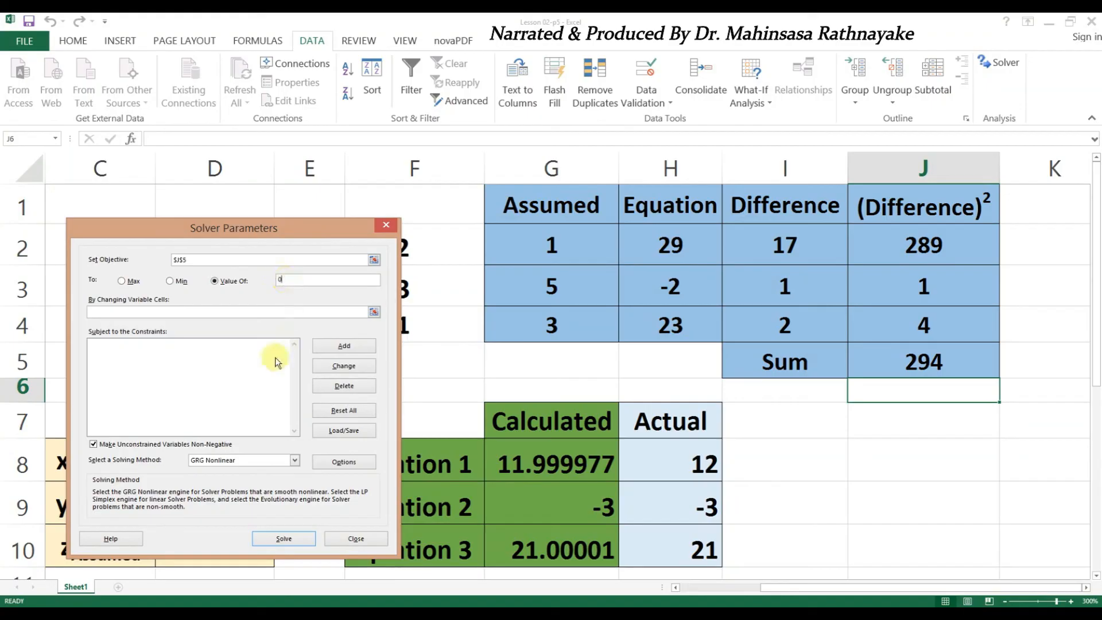
Step: Set the assumed values G2:G4 as Solver's changing variable cells, solve, and keep the Solver solution
click(149, 312)
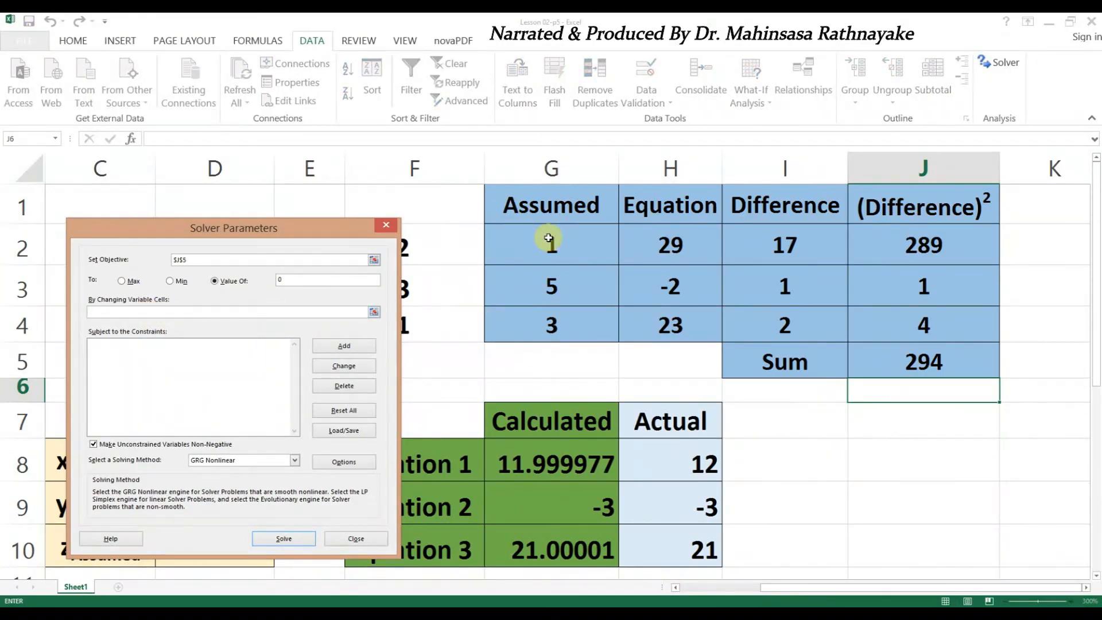
drag(548, 238, 550, 326)
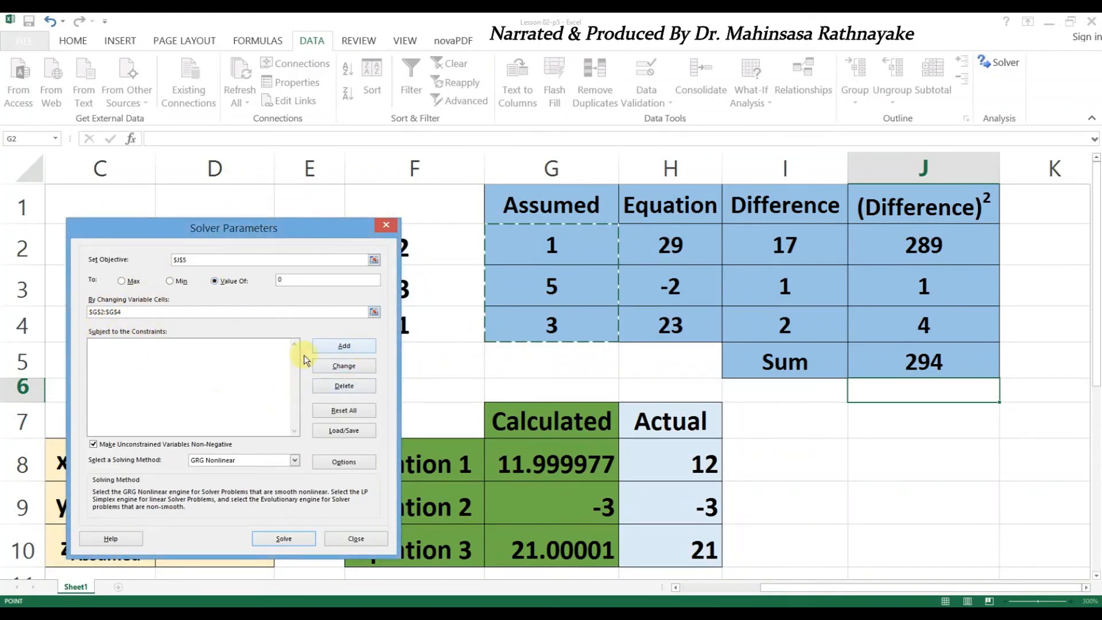
click(289, 543)
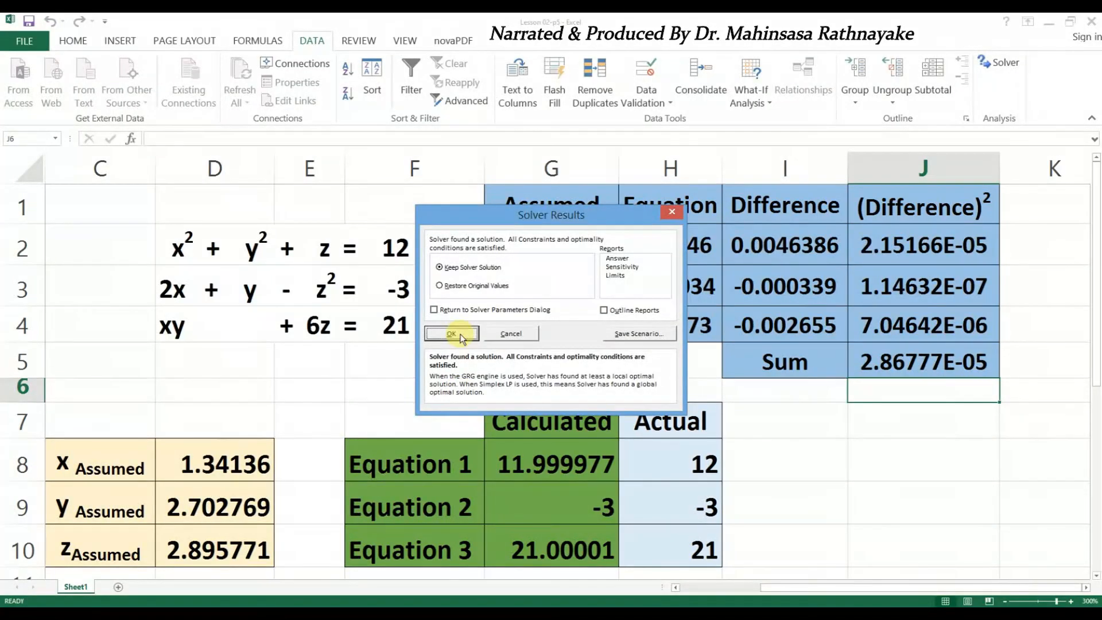
click(453, 334)
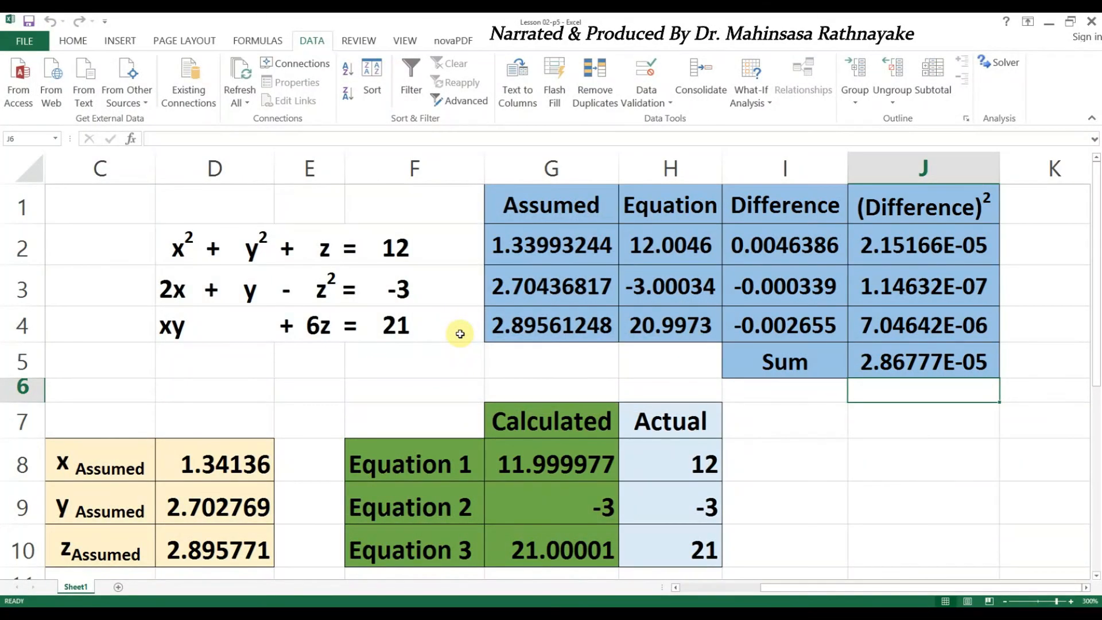